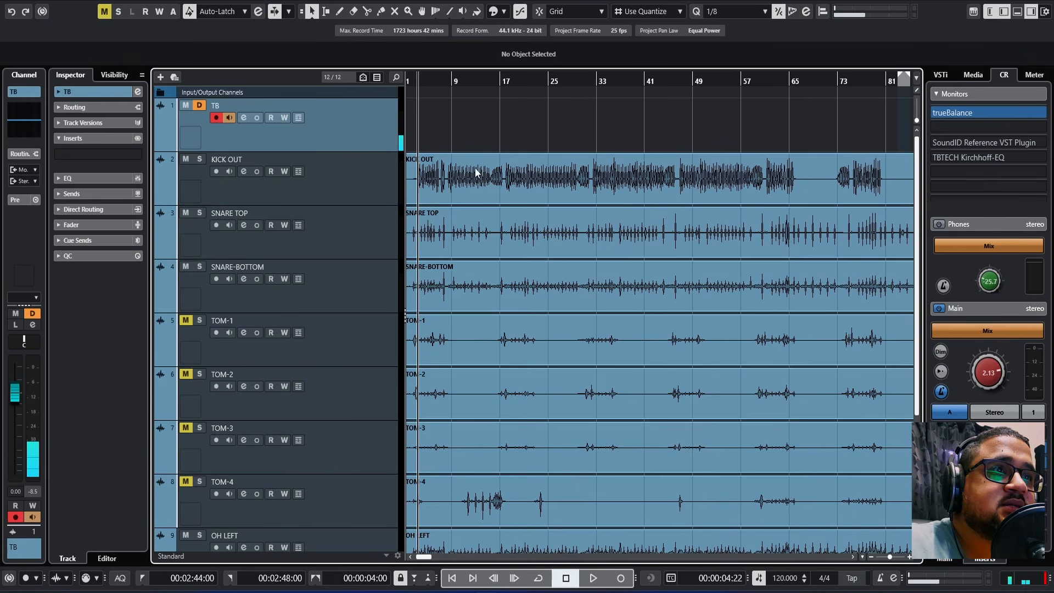
# Play the unprocessed drum tracks together for a short passage and stop playback
pyautogui.click(917, 552)
pyautogui.press('space')
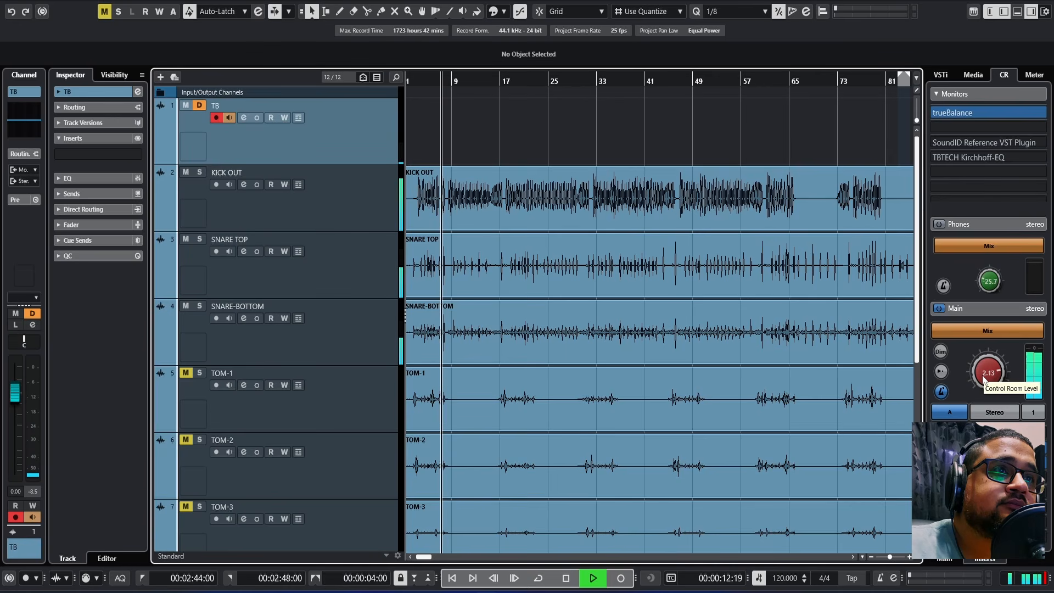
pyautogui.press('space')
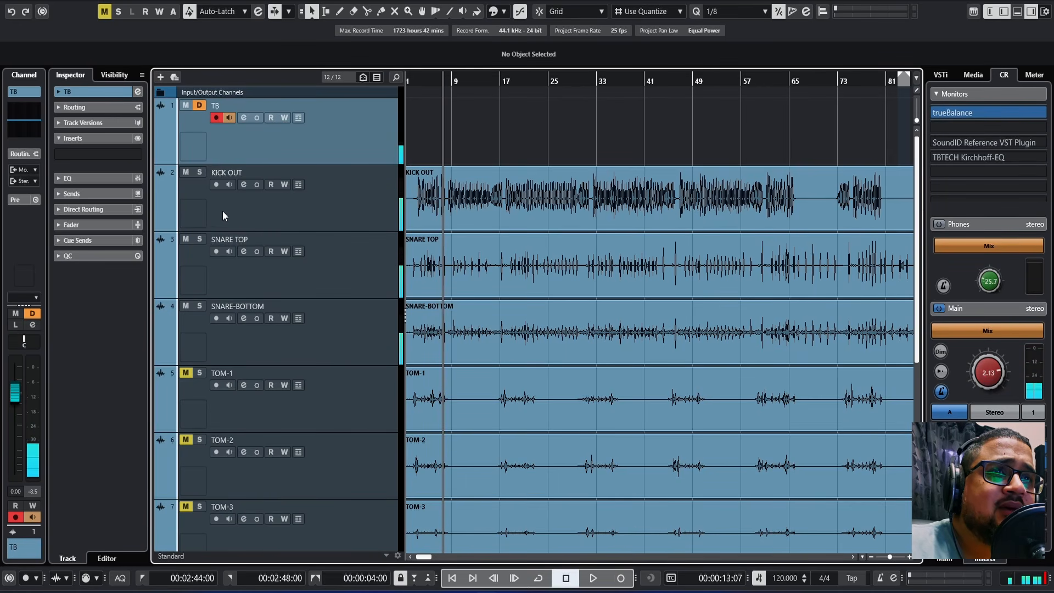
# Go through the drum tracks one by one, from KICK OUT down to OH RIGHT, to review the session layout
pyautogui.click(272, 216)
pyautogui.moveTo(310, 231)
pyautogui.mouseDown()
pyautogui.moveTo(308, 254)
pyautogui.moveTo(307, 239)
pyautogui.mouseUp()
pyautogui.click(343, 276)
pyautogui.click(364, 344)
pyautogui.scroll(-2, 370, 342)
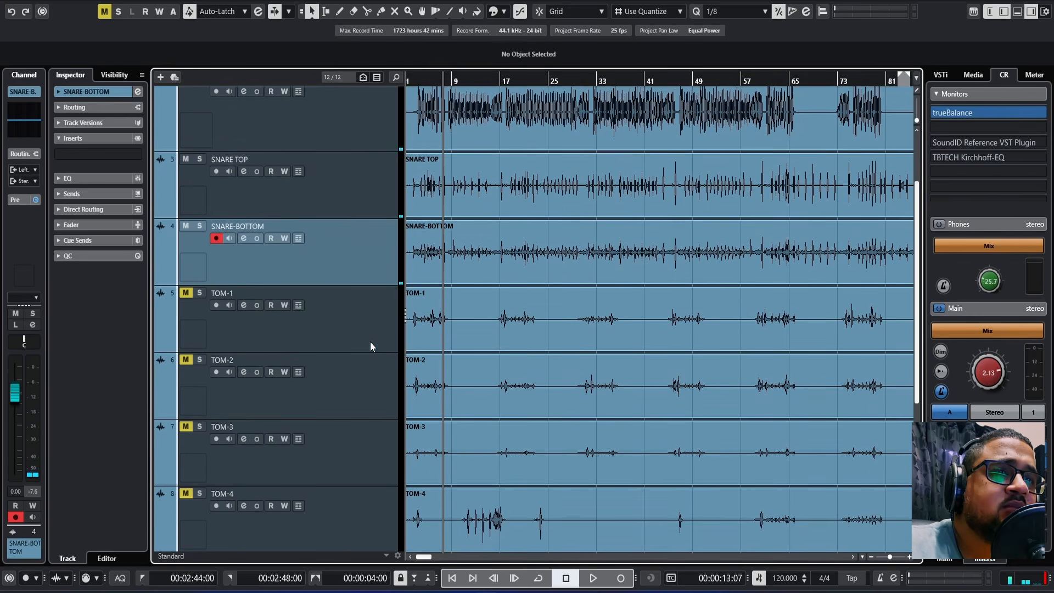
pyautogui.scroll(-2, 374, 338)
pyautogui.click(371, 237)
pyautogui.click(362, 302)
pyautogui.click(357, 365)
pyautogui.click(354, 428)
pyautogui.scroll(-2, 355, 428)
pyautogui.click(359, 434)
pyautogui.click(361, 502)
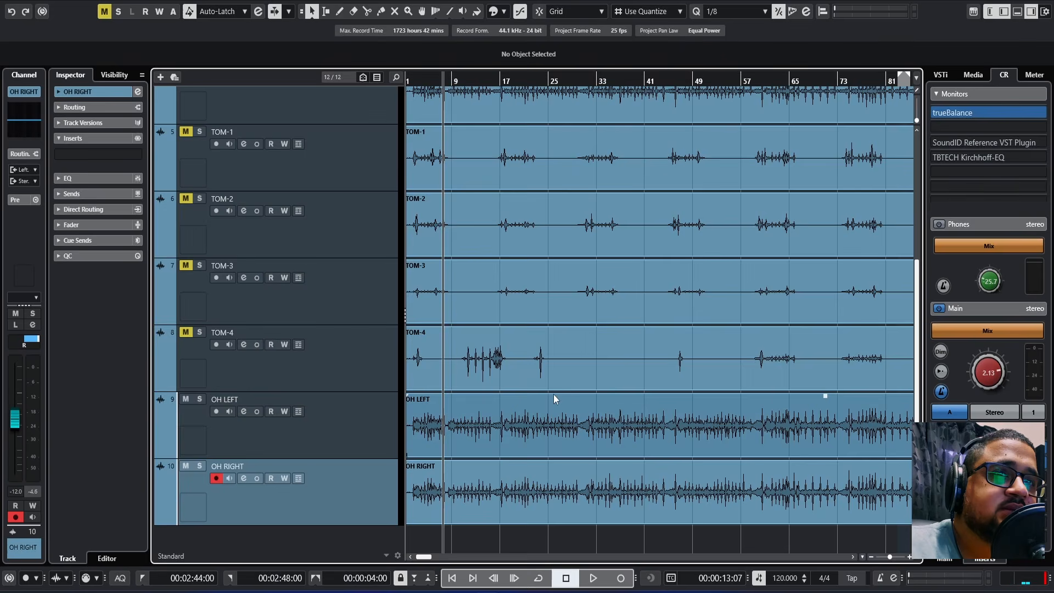
# Solo the KICK OUT track, play it from around bar 3, and lower the main control room level to 1.89
pyautogui.scroll(6, 554, 393)
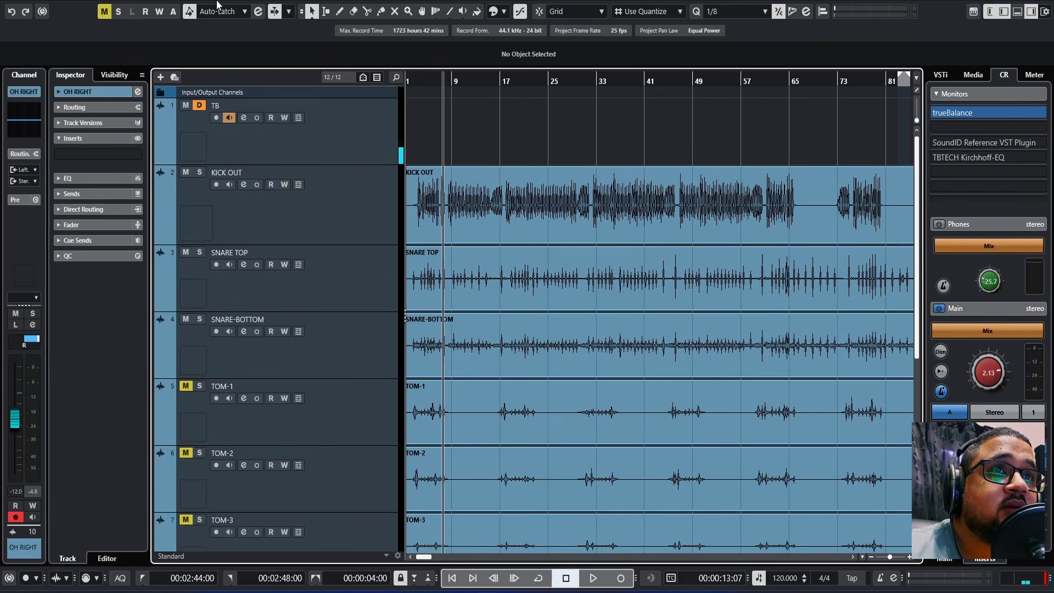
pyautogui.moveTo(418, 82); pyautogui.dragTo(419, 107)
pyautogui.click(200, 179)
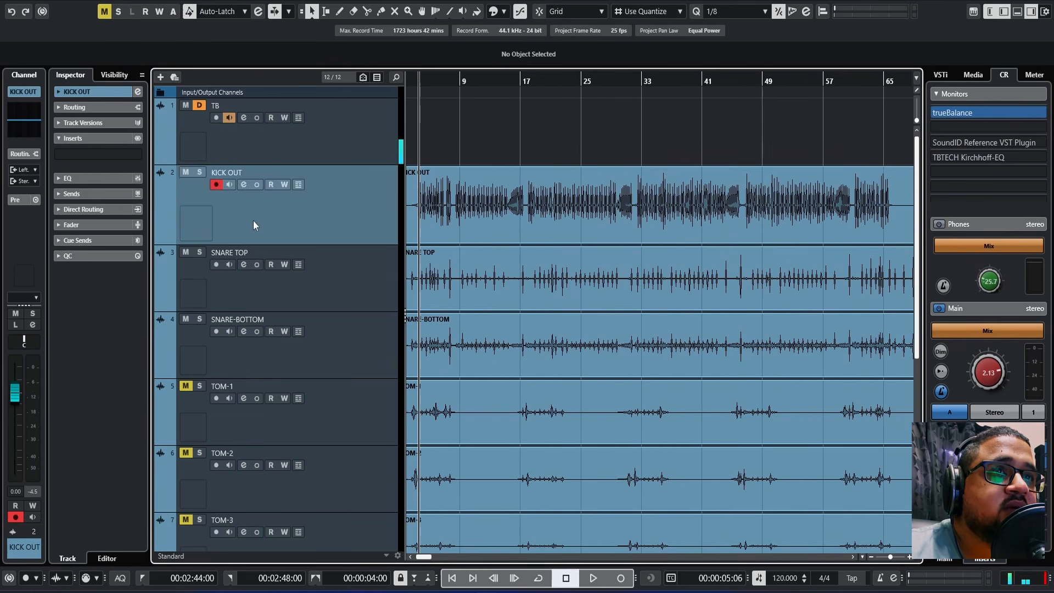
pyautogui.click(199, 173)
pyautogui.press('space')
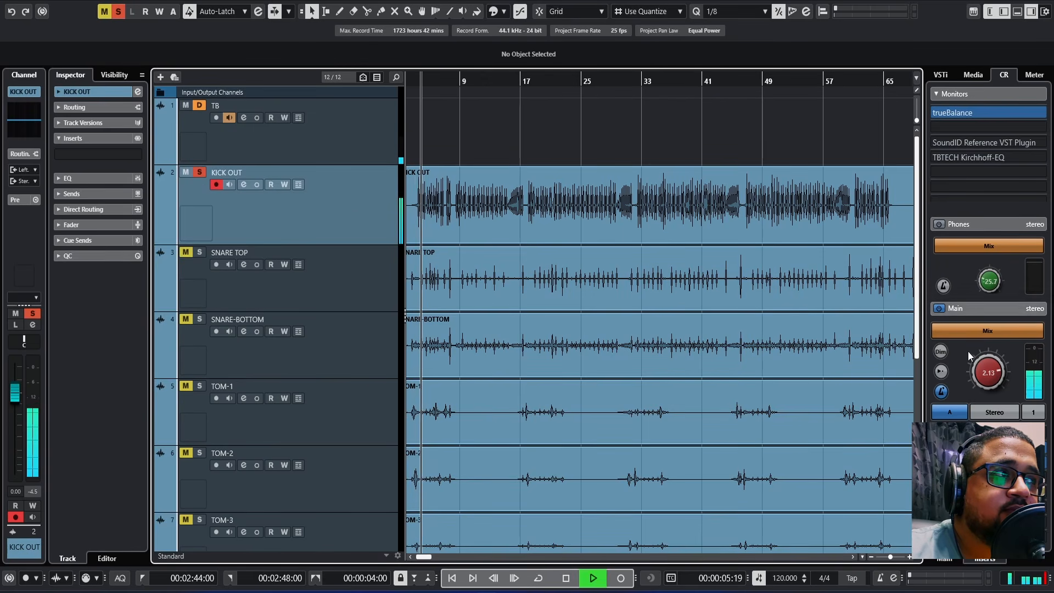
pyautogui.moveTo(989, 376); pyautogui.dragTo(989, 380)
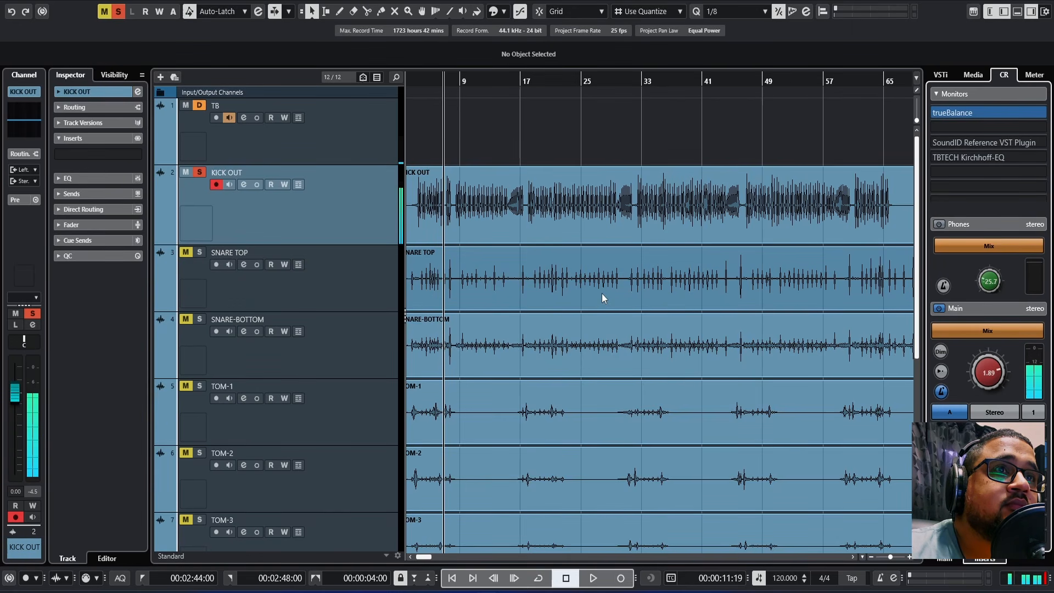
# Listen to short passages of the soloed kick to judge its unprocessed sound
pyautogui.click(312, 131)
pyautogui.press('space')
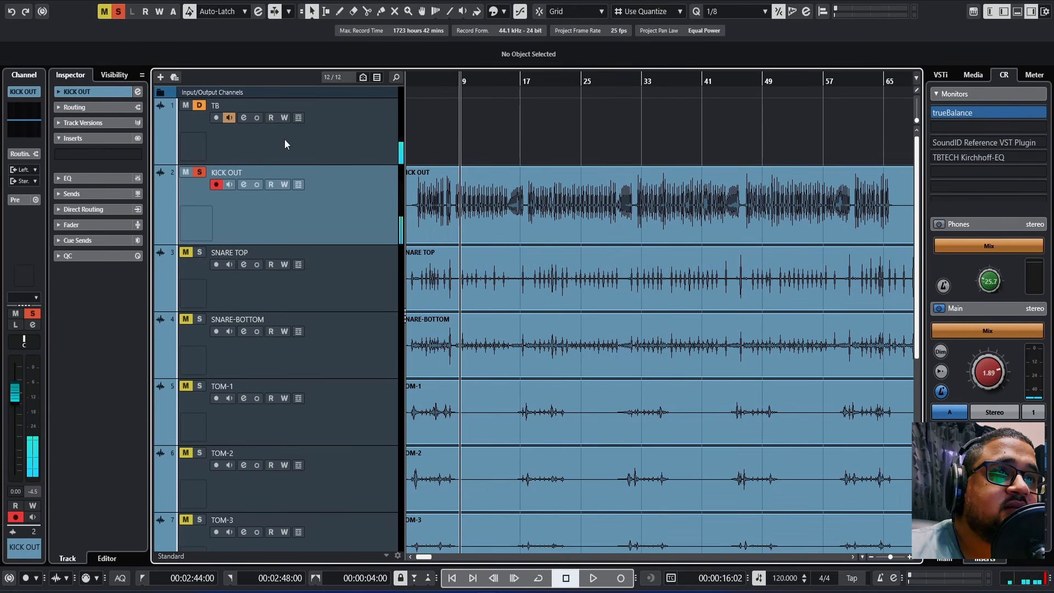
pyautogui.click(430, 218)
pyautogui.press('space')
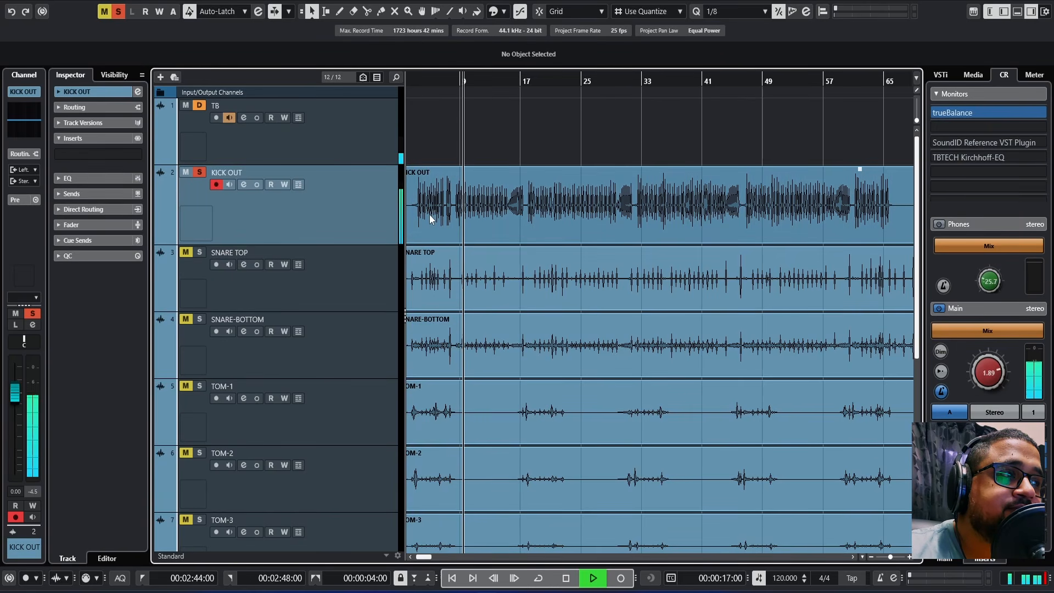
pyautogui.click(351, 231)
pyautogui.press('space')
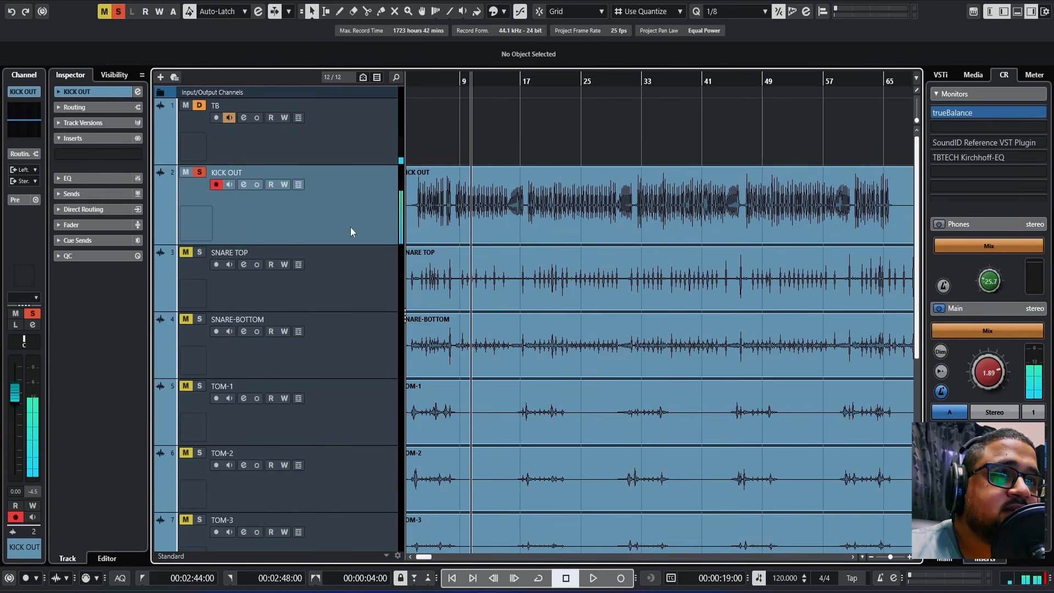
# Insert the bx_console SSL 4000 E plugin in the first insert slot of the KICK OUT track
pyautogui.click(97, 155)
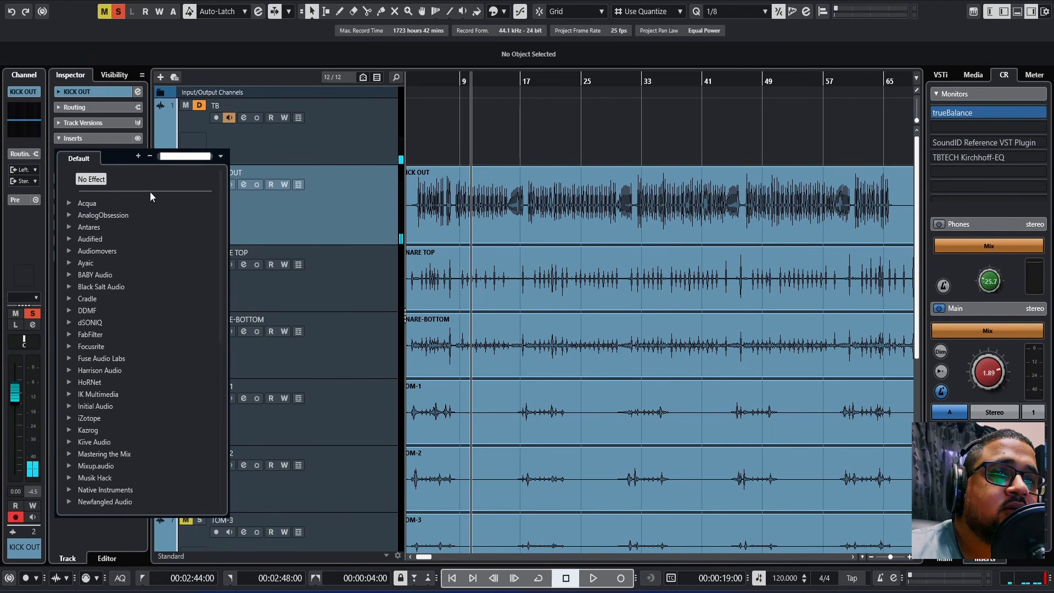
pyautogui.click(116, 139)
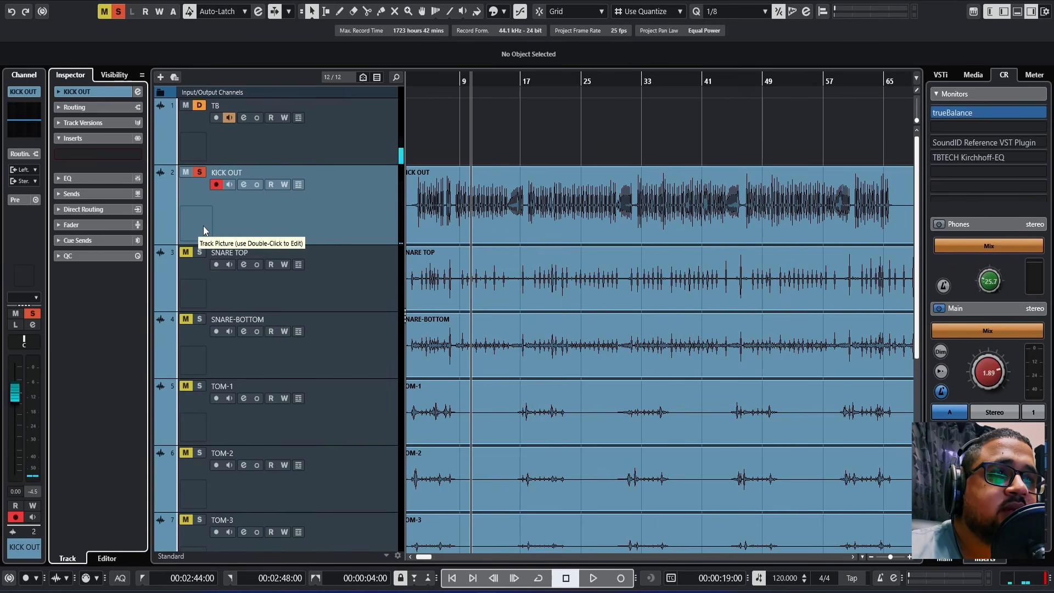
pyautogui.click(115, 155)
pyautogui.write('ssl')
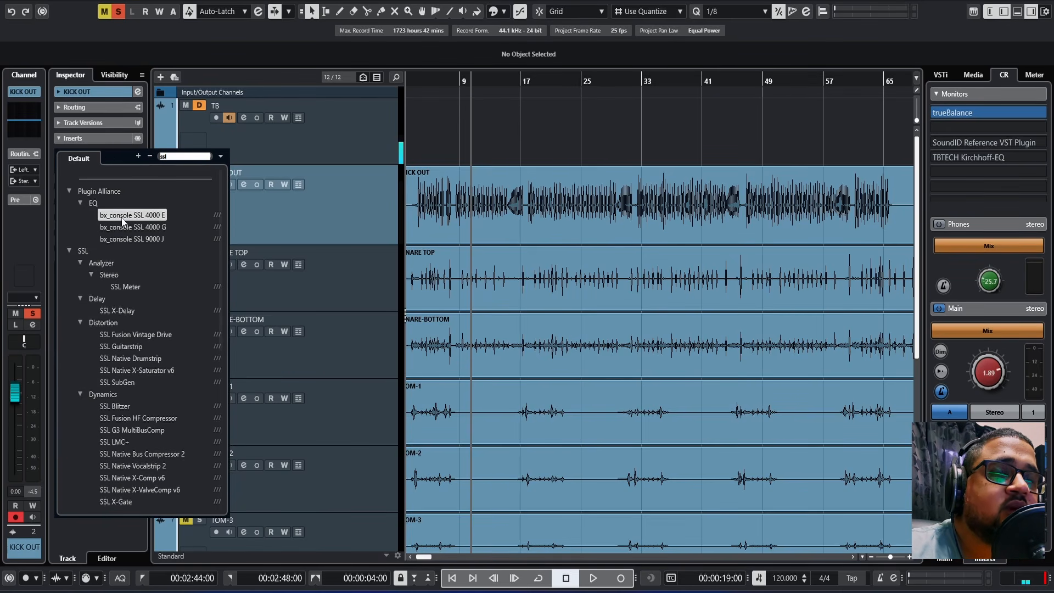
pyautogui.click(123, 218)
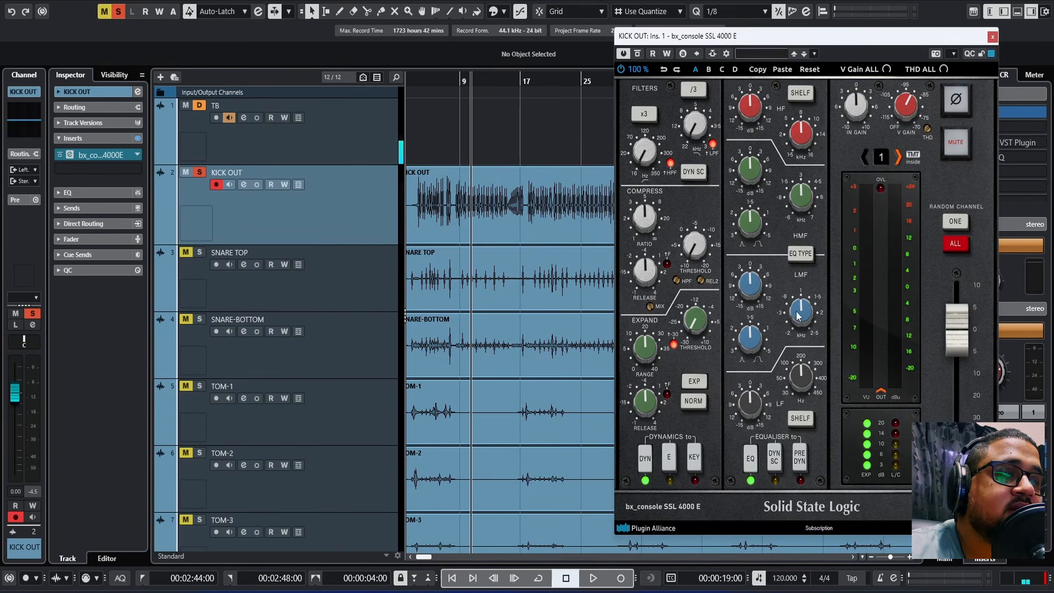
# While the kick plays, sweep the SSL channel's LMF band with a boost, set its frequency to 200 Hz, and cut its gain
pyautogui.moveTo(766, 292); pyautogui.dragTo(761, 303)
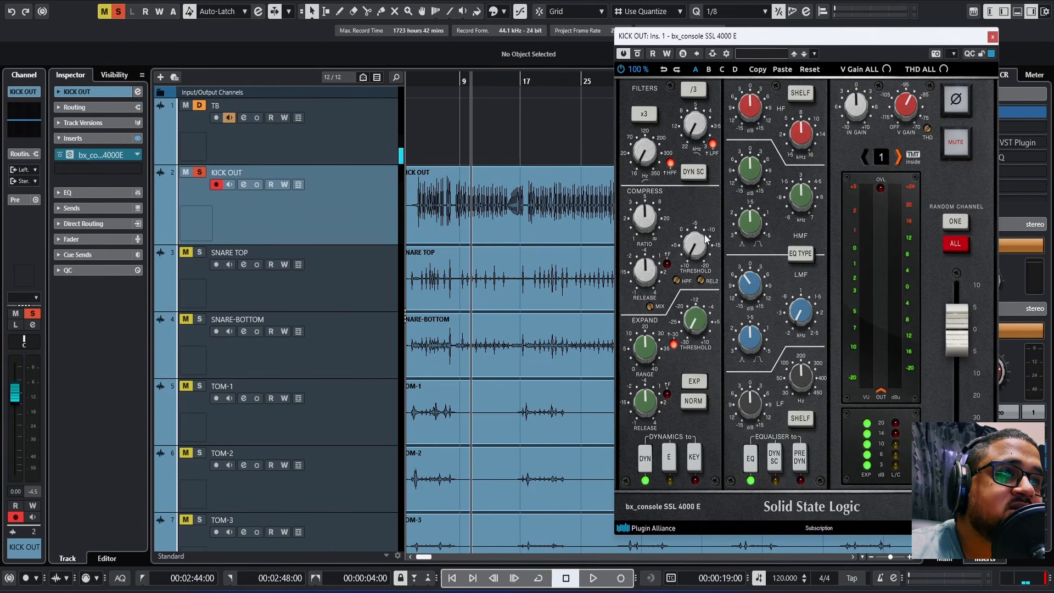
pyautogui.moveTo(456, 83); pyautogui.dragTo(456, 78)
pyautogui.press('space')
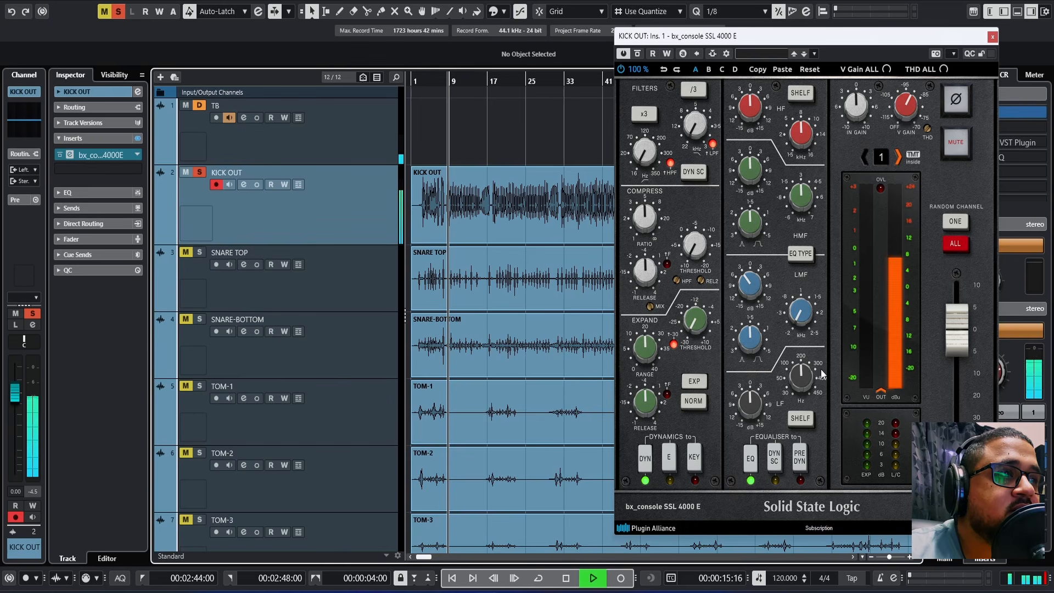
pyautogui.moveTo(753, 286); pyautogui.dragTo(756, 274)
pyautogui.moveTo(757, 35); pyautogui.dragTo(598, 43)
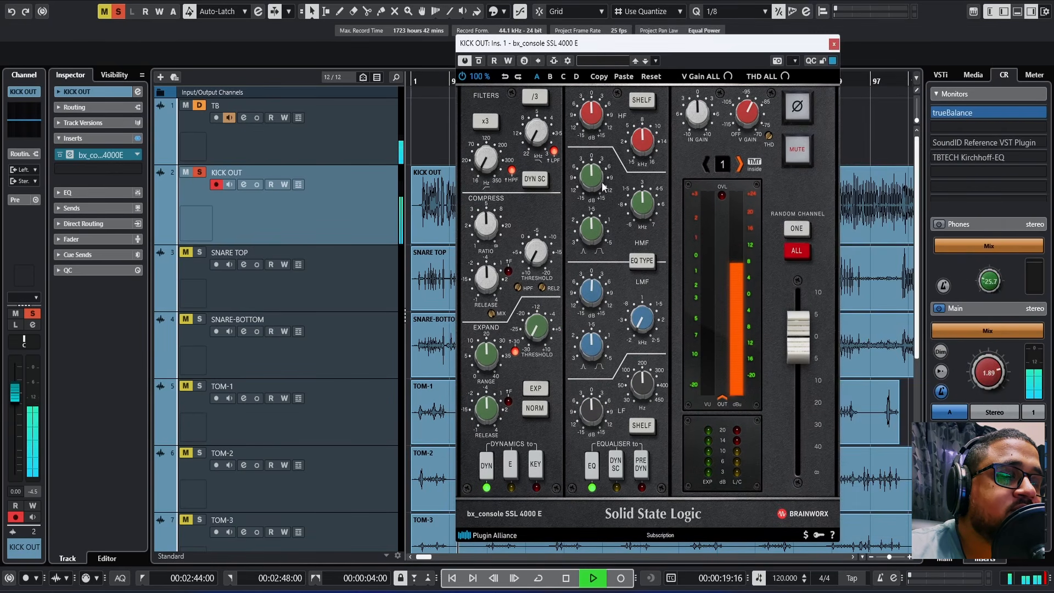
pyautogui.moveTo(638, 327); pyautogui.dragTo(644, 341)
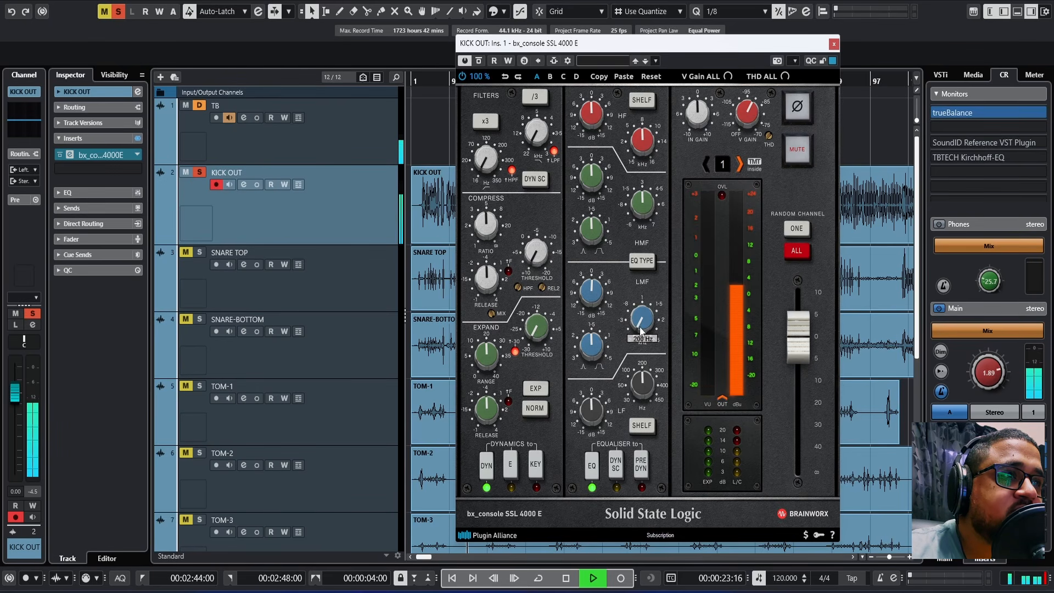
pyautogui.moveTo(589, 295); pyautogui.dragTo(598, 277)
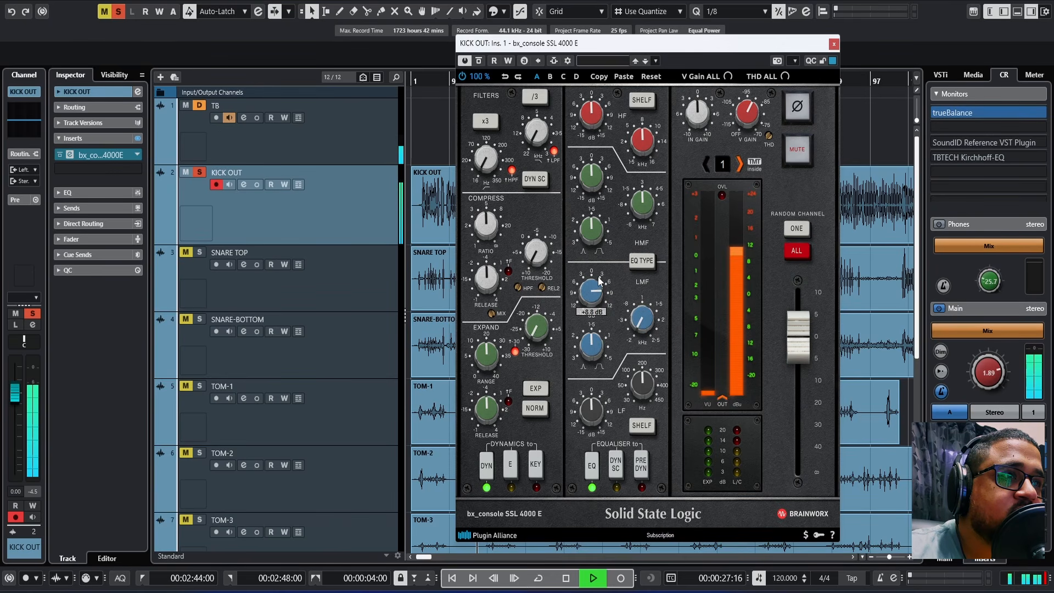
pyautogui.moveTo(595, 292); pyautogui.dragTo(588, 319)
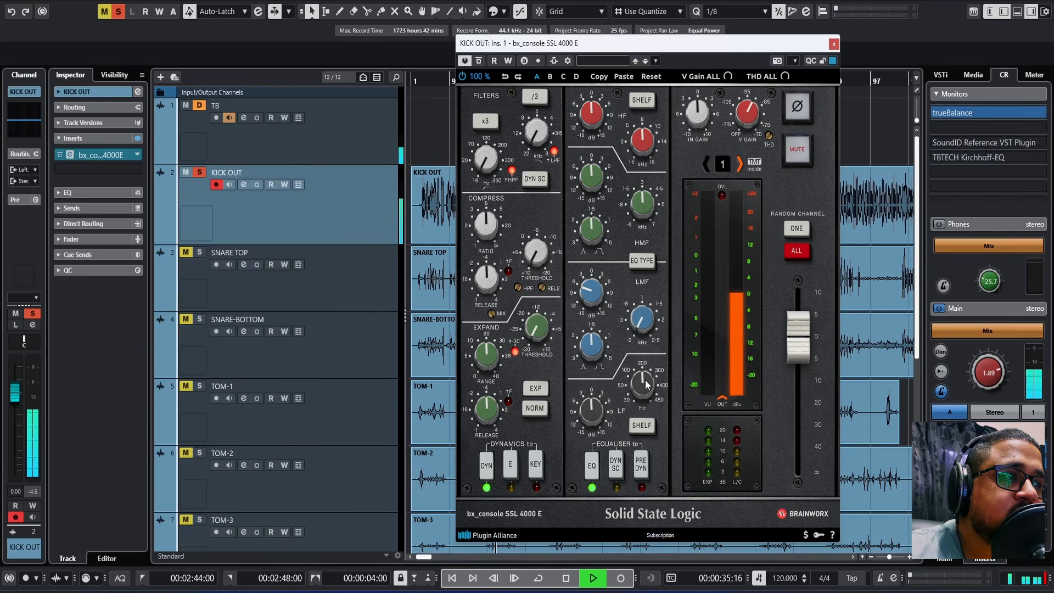
# Boost the HMF gain slightly and the HF gain more, and set the LF band to a boosted bell at a lower frequency
pyautogui.moveTo(598, 183); pyautogui.dragTo(598, 177)
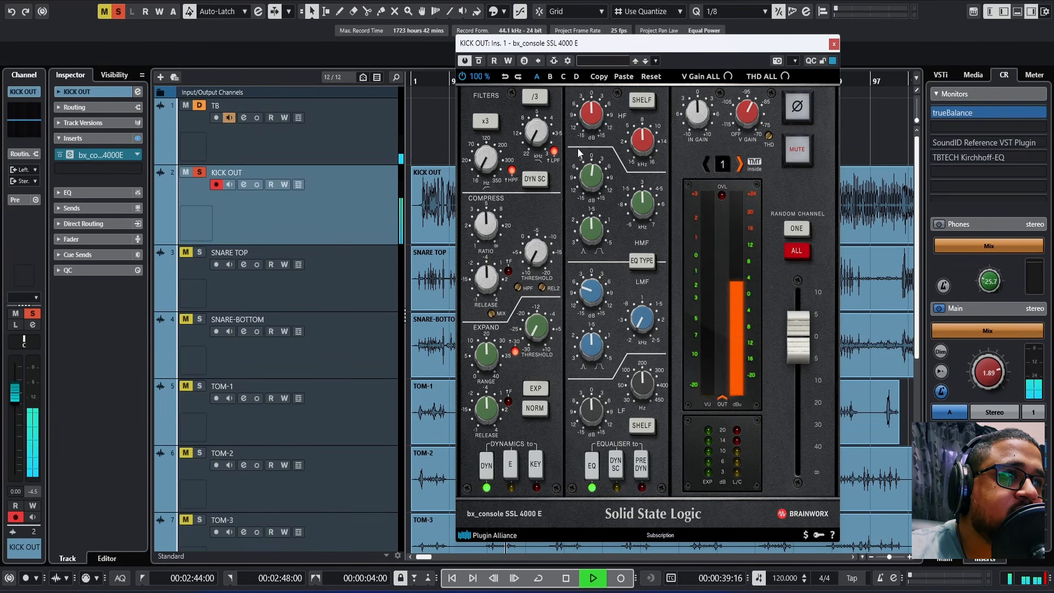
pyautogui.moveTo(598, 113); pyautogui.dragTo(598, 105)
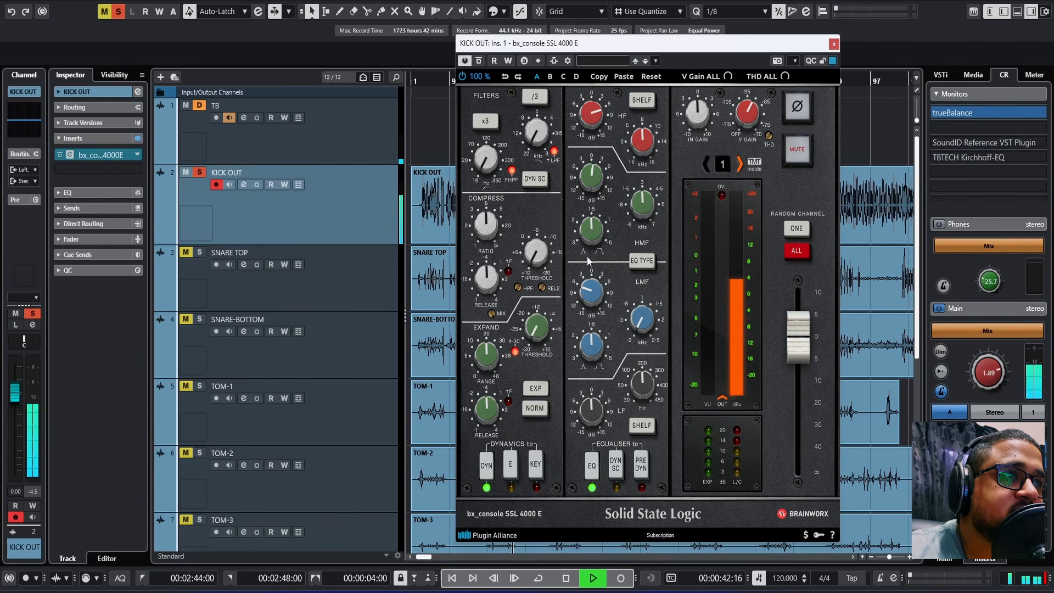
pyautogui.click(646, 431)
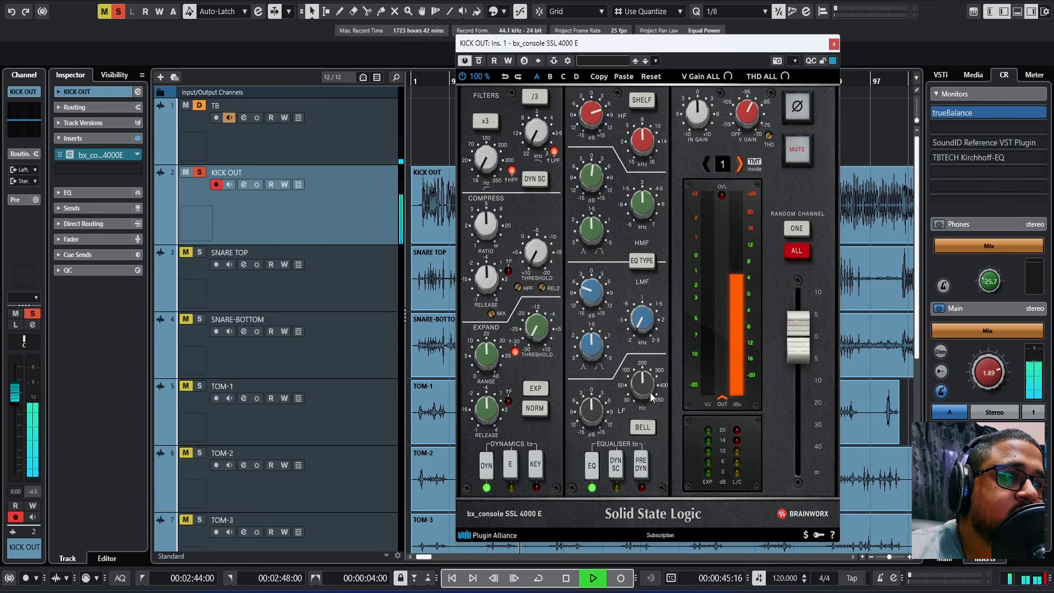
pyautogui.moveTo(646, 384); pyautogui.dragTo(605, 406)
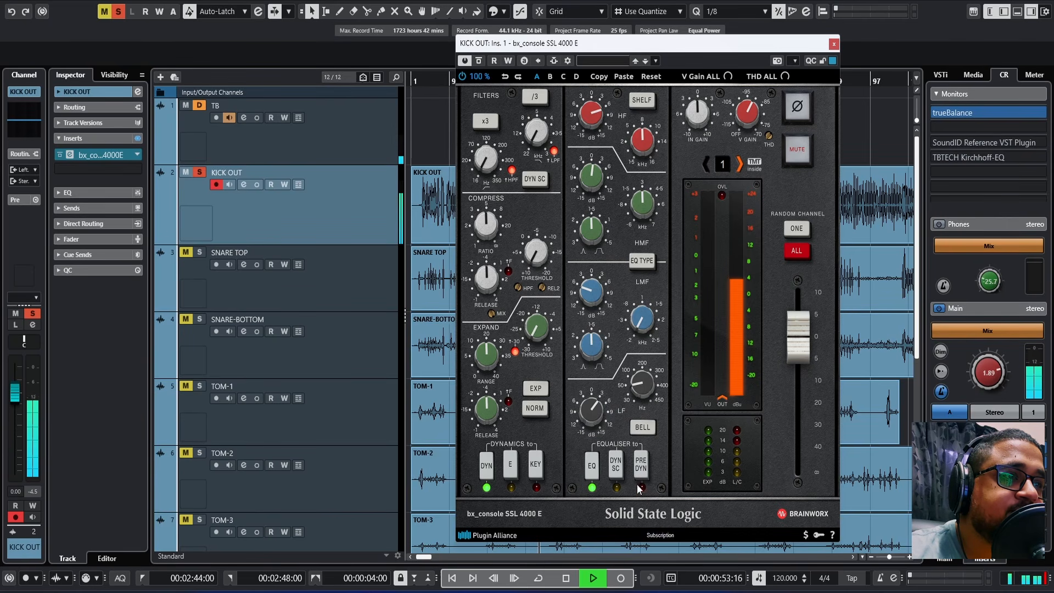
# Route the EQ before the dynamics, lower the compressor's threshold and ratio, and turn down the expander range before closing the plugin
pyautogui.click(641, 467)
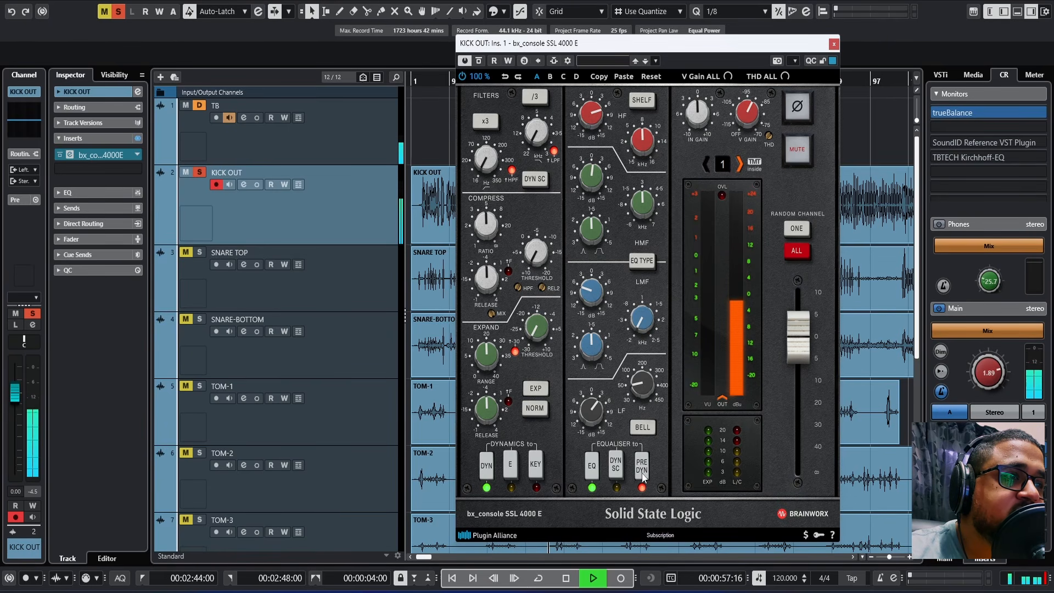
pyautogui.moveTo(545, 251); pyautogui.dragTo(559, 160)
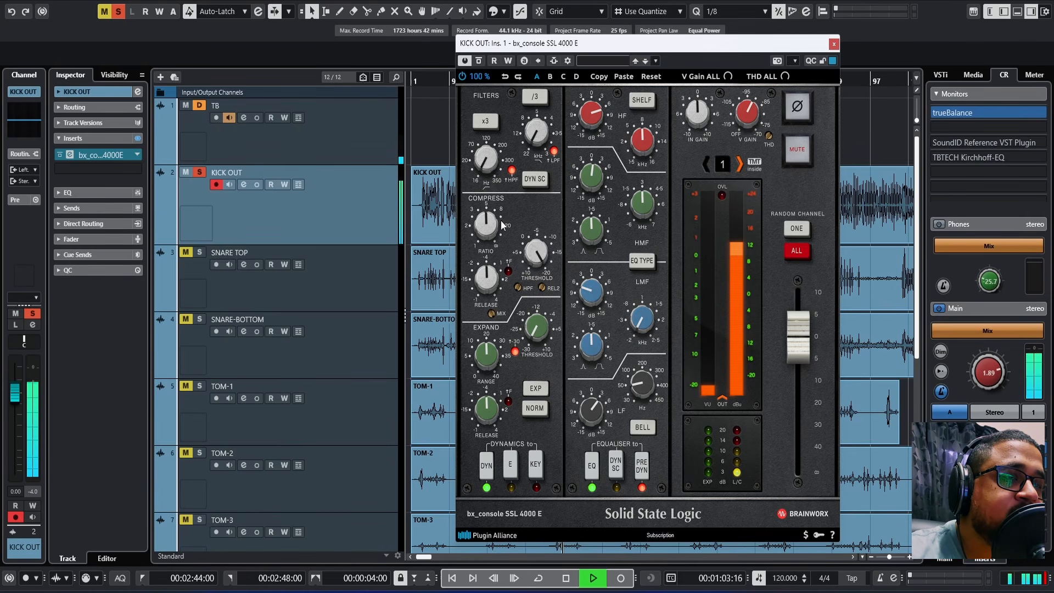
pyautogui.moveTo(551, 259); pyautogui.dragTo(540, 278)
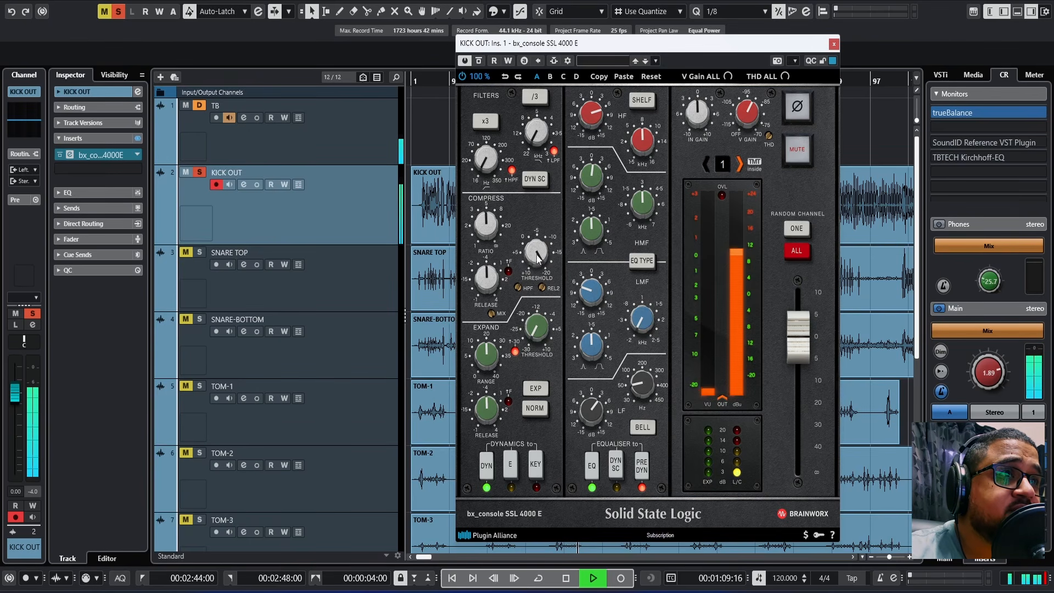
pyautogui.moveTo(488, 222); pyautogui.dragTo(492, 233)
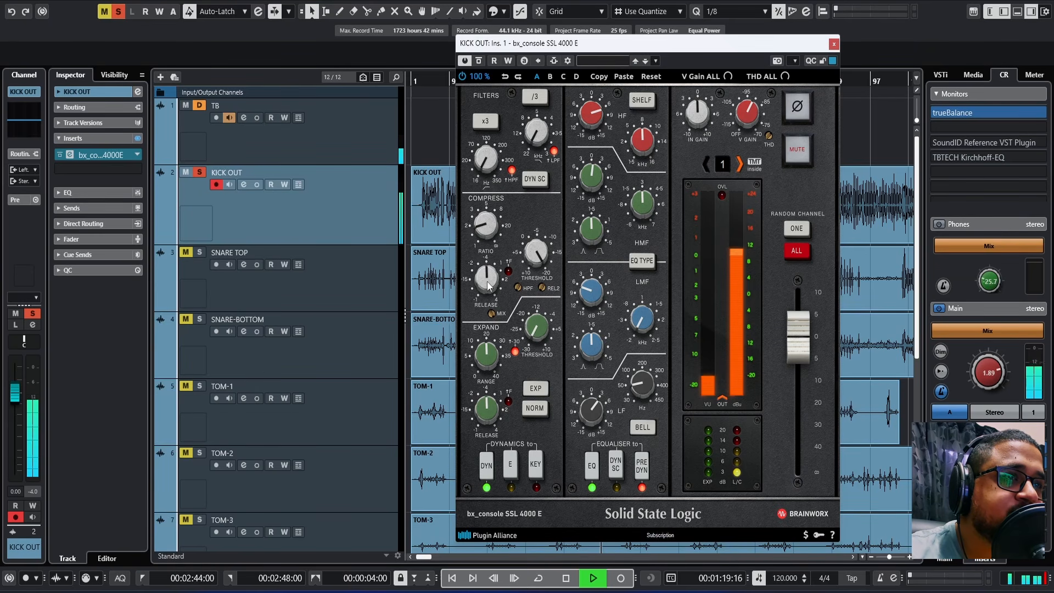
pyautogui.moveTo(486, 357)
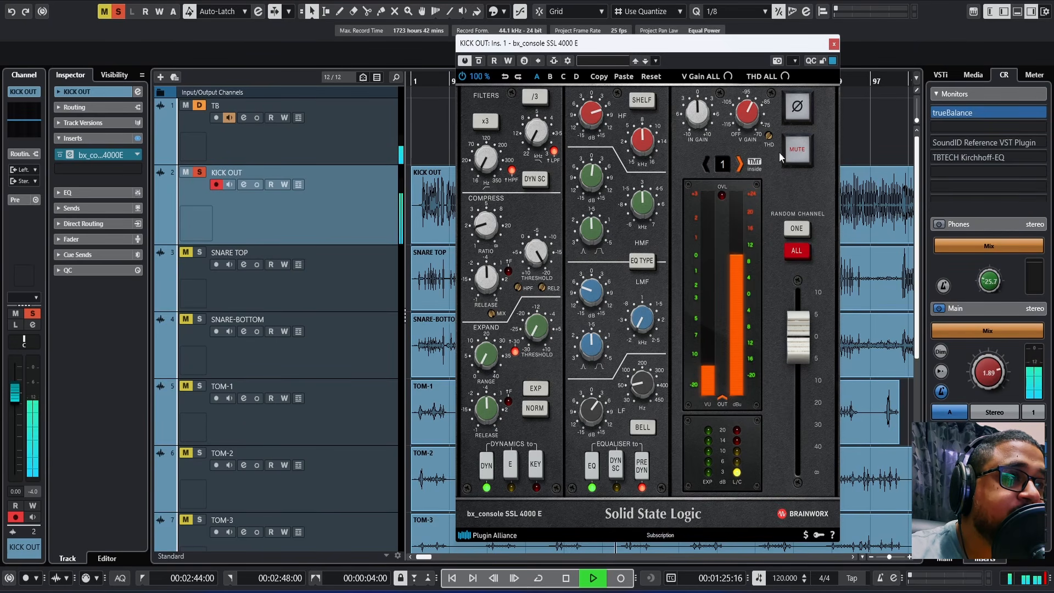
pyautogui.click(833, 46)
# Stop playback around bar 19 and insert the dbx-160 Mono compressor in the second slot of KICK OUT
pyautogui.click(497, 77)
pyautogui.press('space')
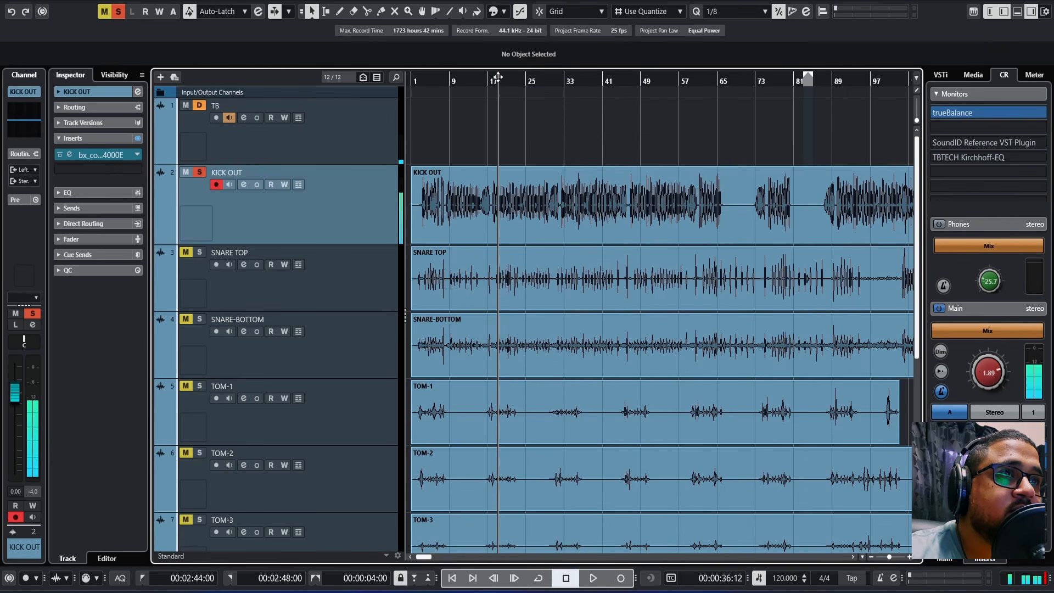
pyautogui.click(99, 168)
pyautogui.write('d')
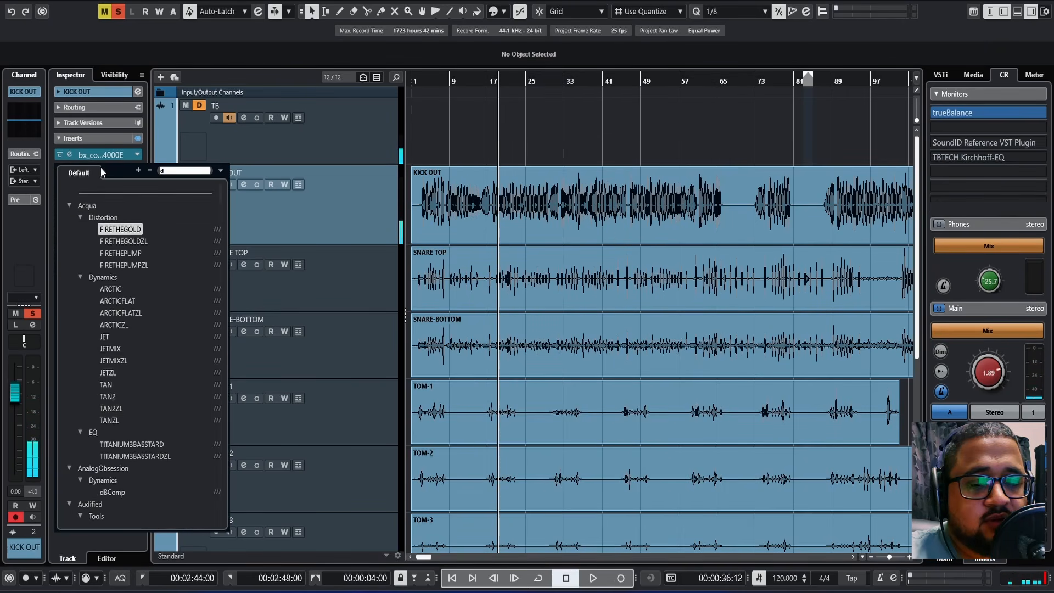
pyautogui.write('bx')
pyautogui.doubleClick(118, 230)
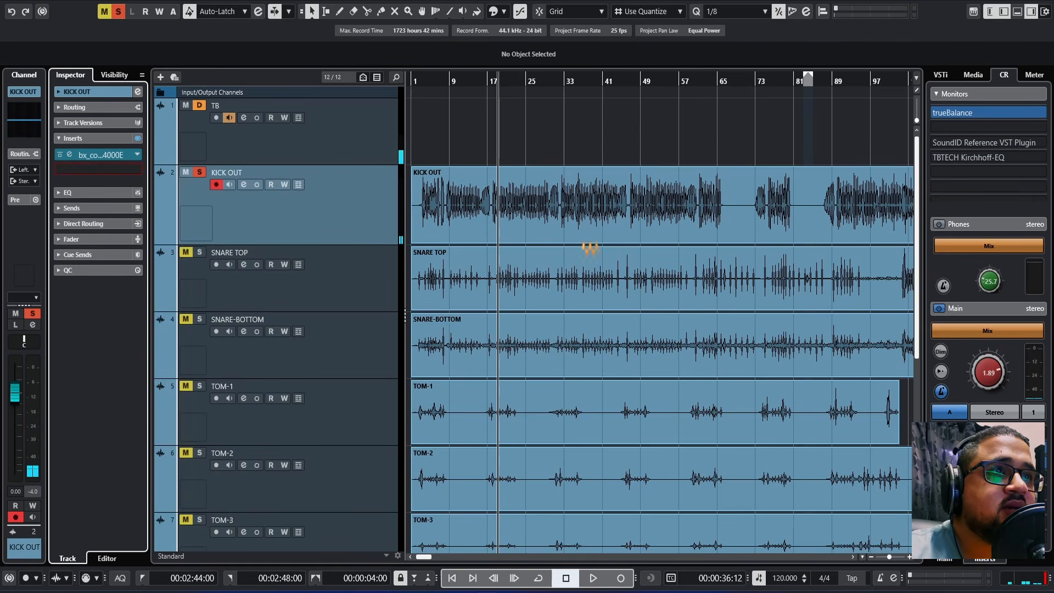
# Play the soloed kick and lower the threshold of the dbx-160 compressor
pyautogui.press('space')
pyautogui.moveTo(648, 162); pyautogui.dragTo(455, 178)
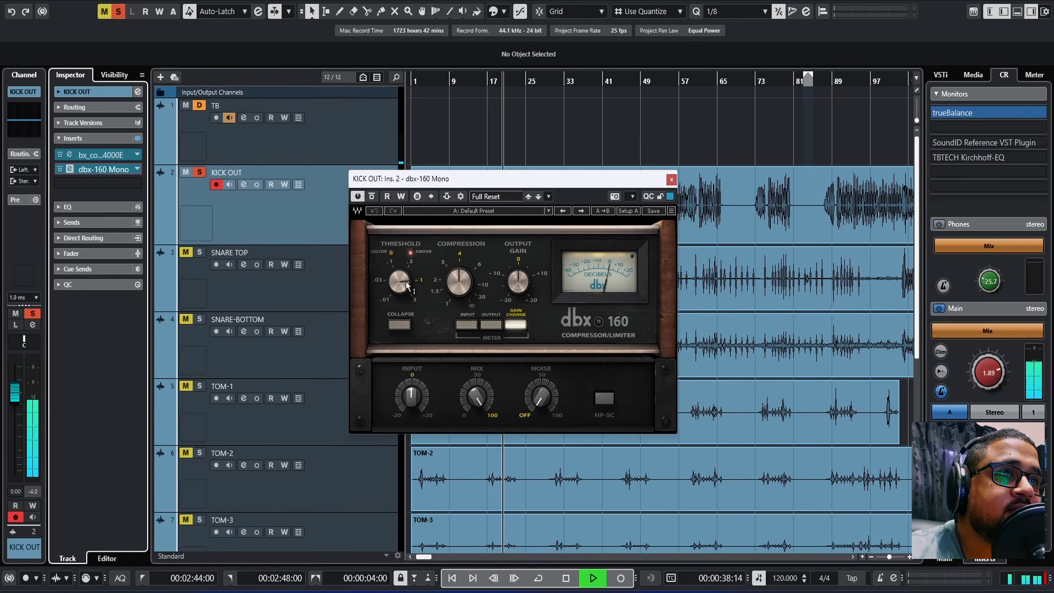
pyautogui.moveTo(399, 281); pyautogui.dragTo(400, 291)
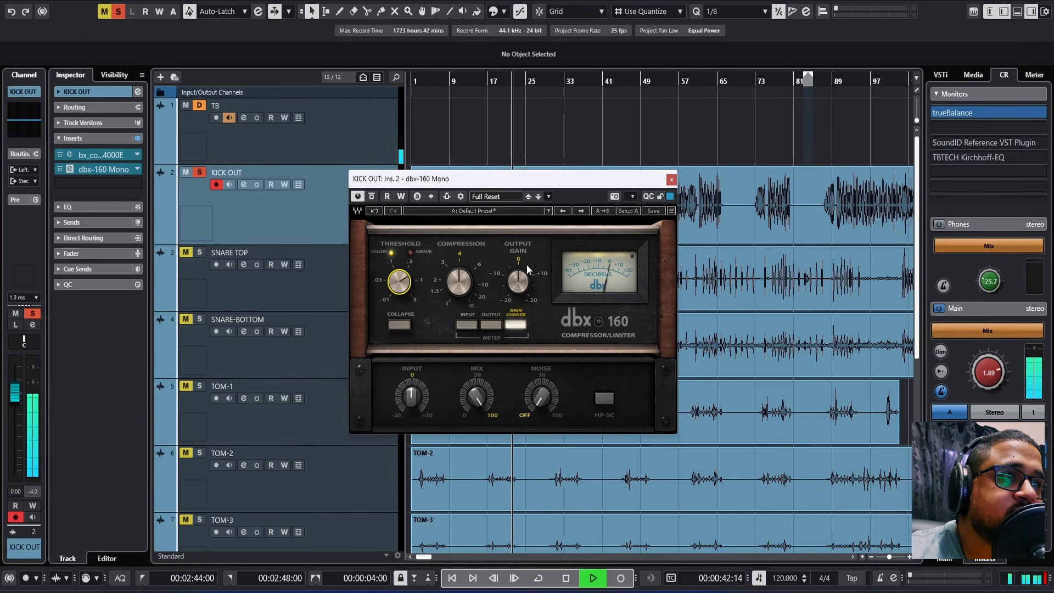
# Raise the output gain of the dbx-160 compressor slightly, close the plugin, and stop playback
pyautogui.moveTo(517, 282); pyautogui.dragTo(518, 275)
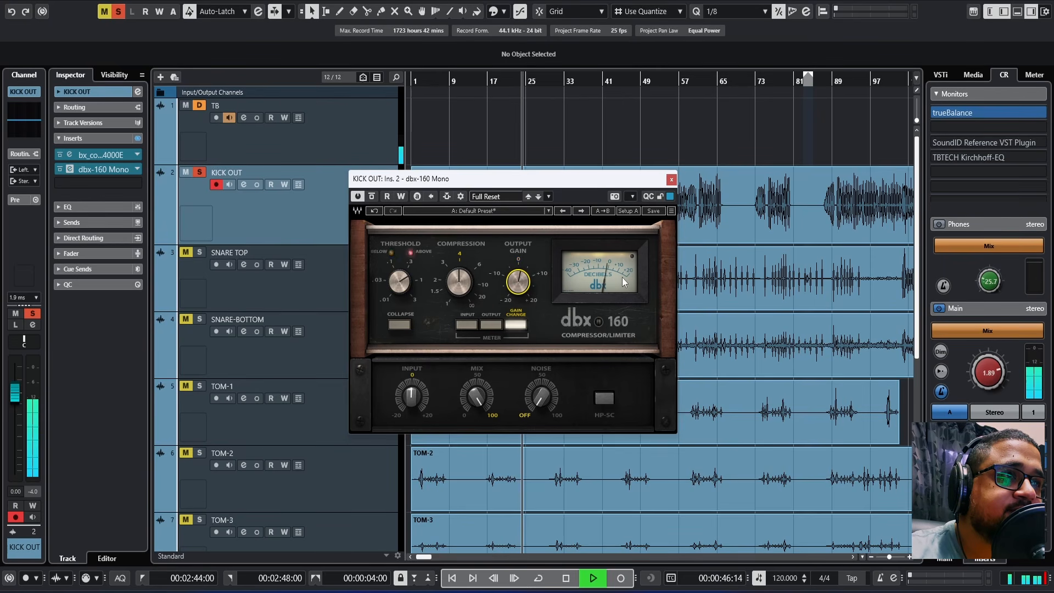
pyautogui.click(670, 180)
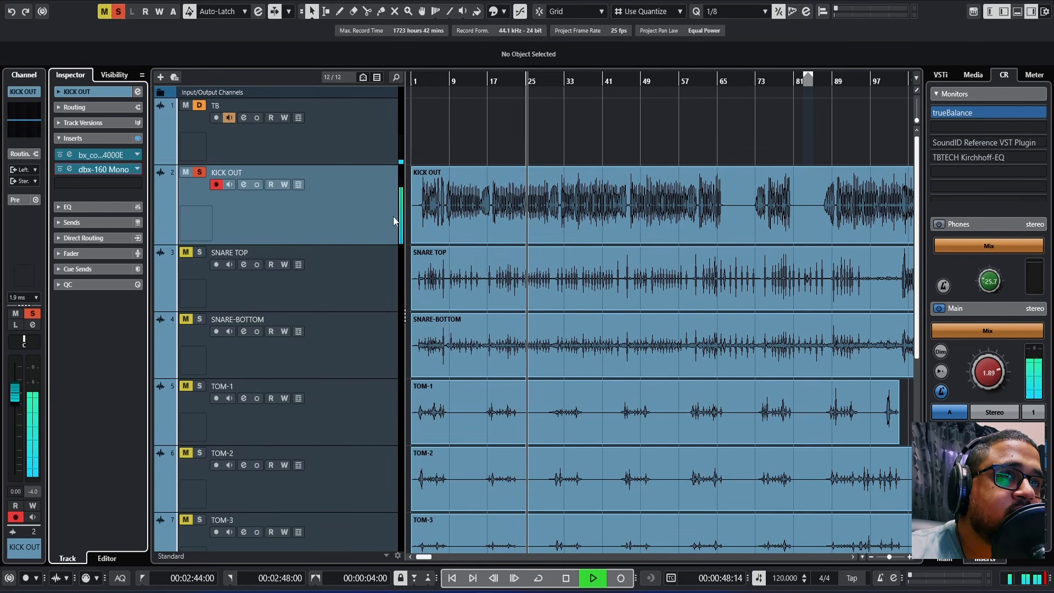
pyautogui.press('space')
# Duplicate the KICK OUT track
pyautogui.click(354, 277)
pyautogui.rightClick(352, 228)
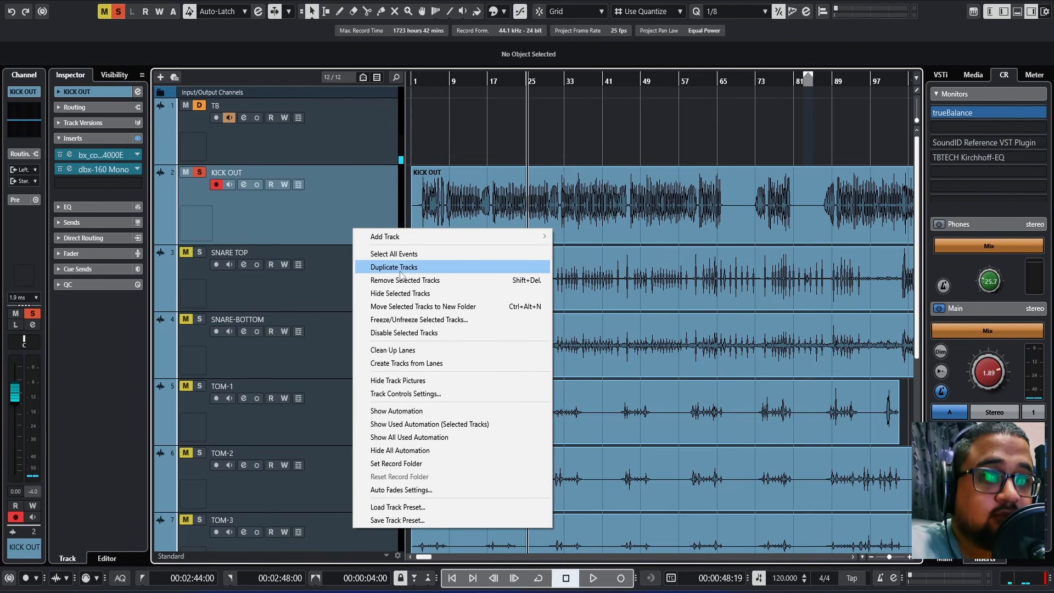
pyautogui.click(399, 269)
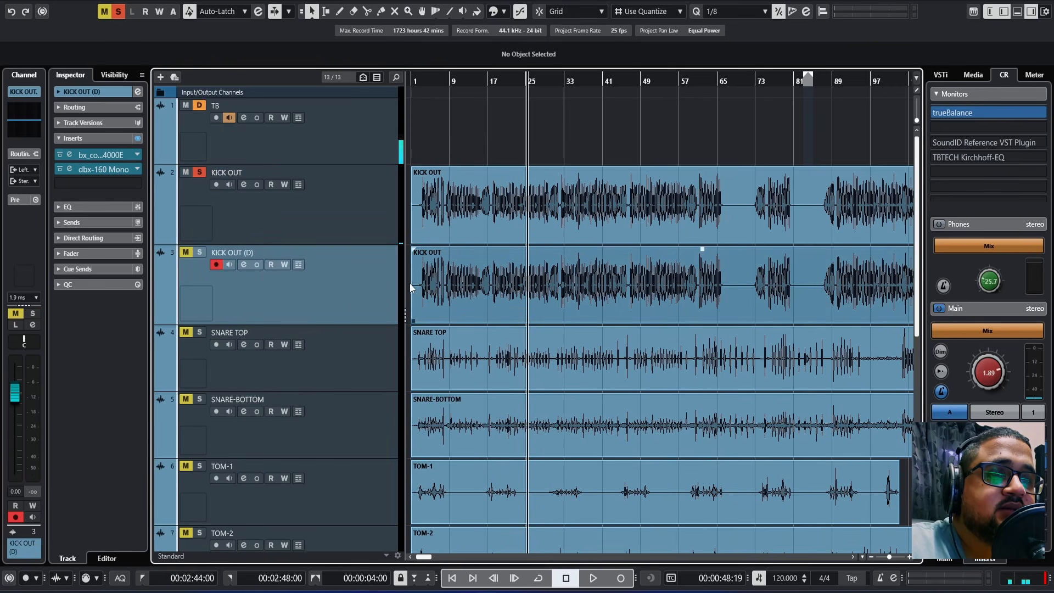
pyautogui.click(256, 226)
pyautogui.click(360, 279)
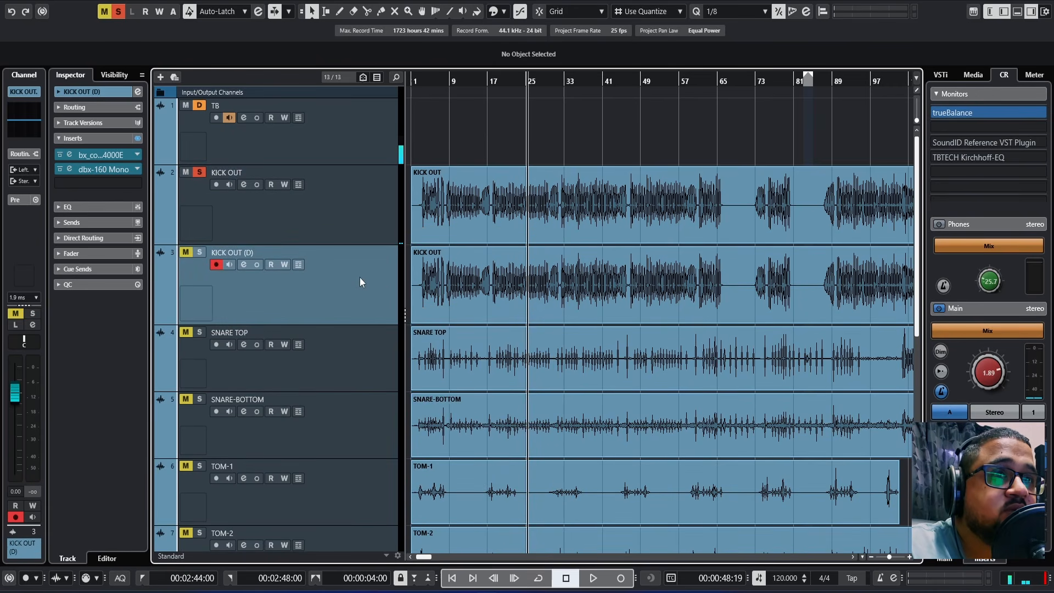
# Solo the duplicated kick track alongside the original and select its audio event
pyautogui.click(362, 224)
pyautogui.click(110, 182)
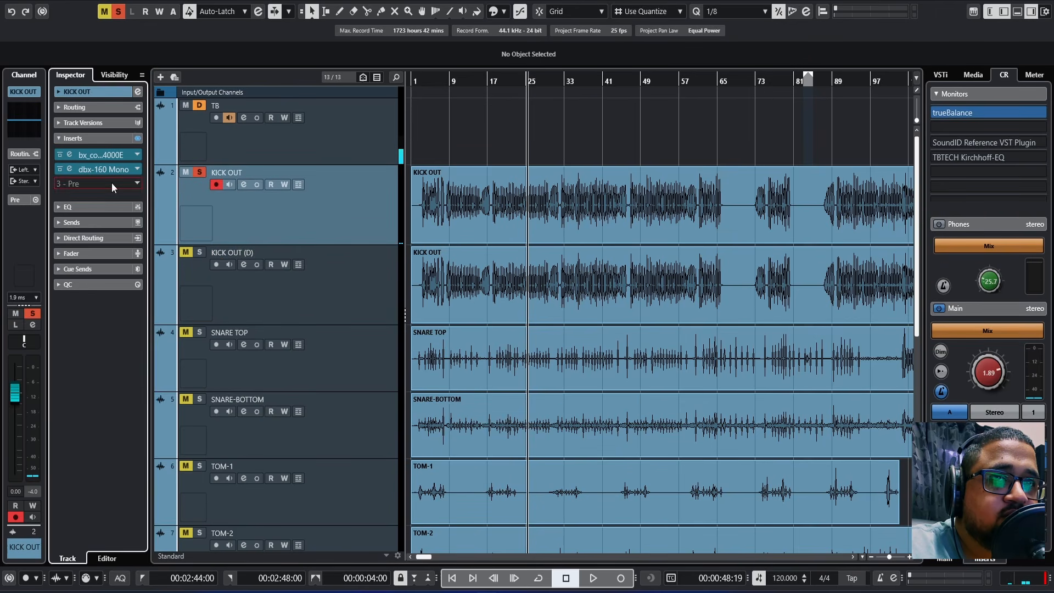
pyautogui.click(301, 216)
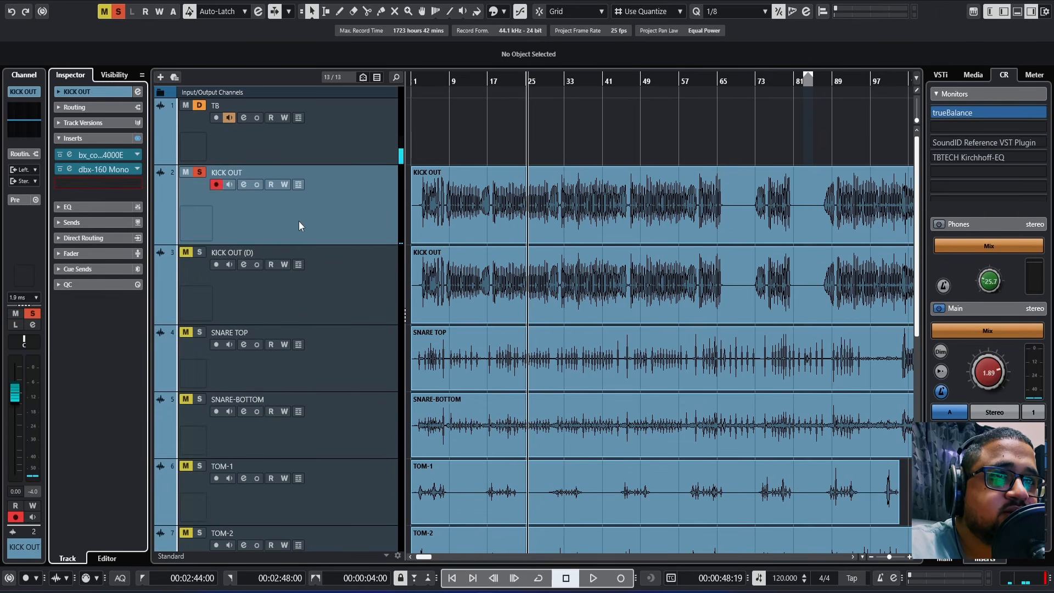
pyautogui.click(357, 289)
pyautogui.click(527, 294)
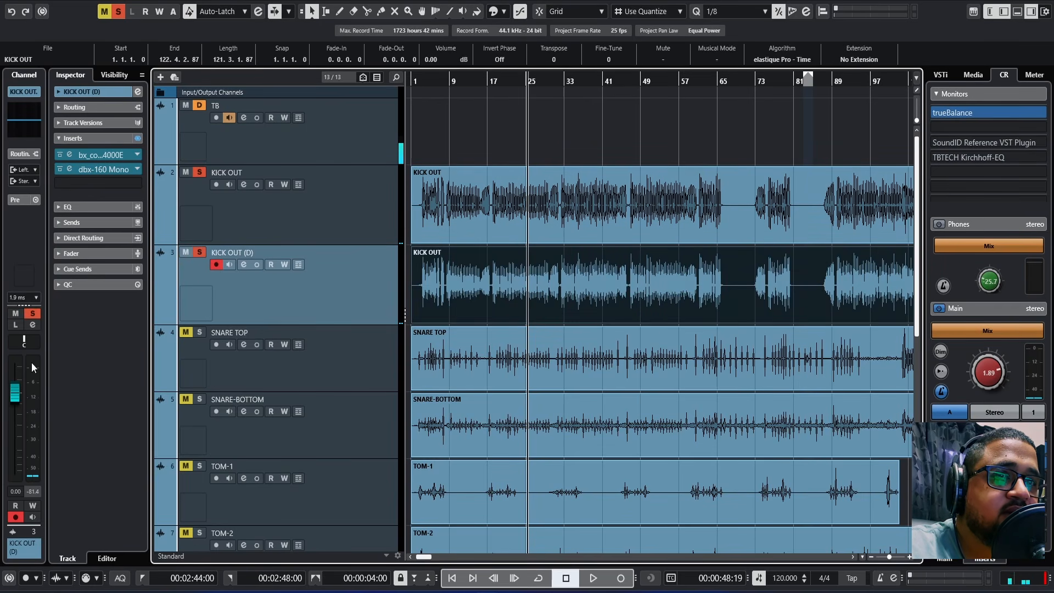
pyautogui.moveTo(14, 394); pyautogui.dragTo(16, 415)
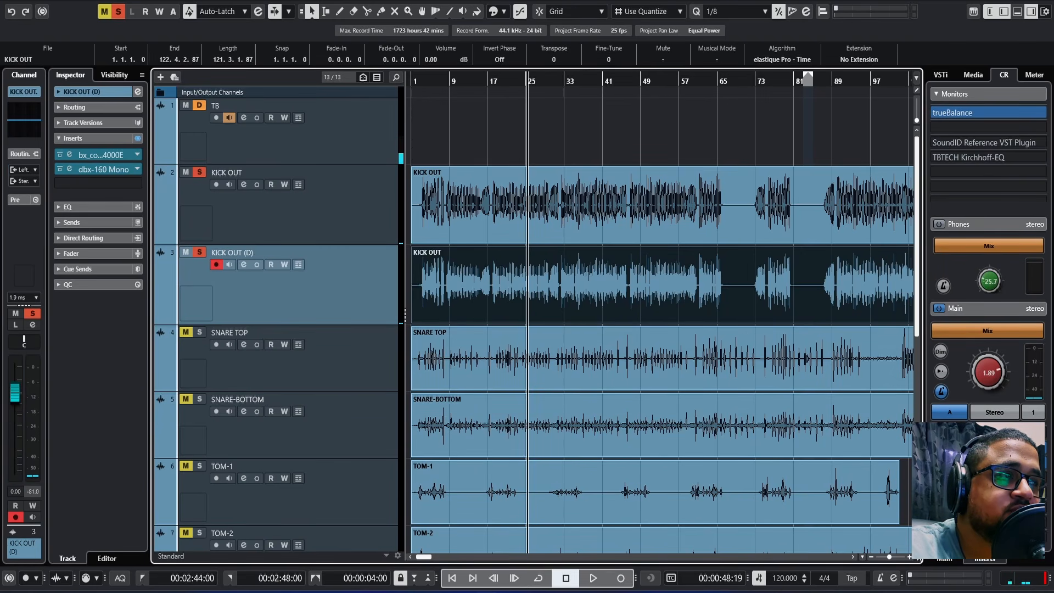
# Place the playhead at about bar 21 and select the duplicated kick track
pyautogui.click(915, 551)
pyautogui.moveTo(510, 83); pyautogui.dragTo(506, 107)
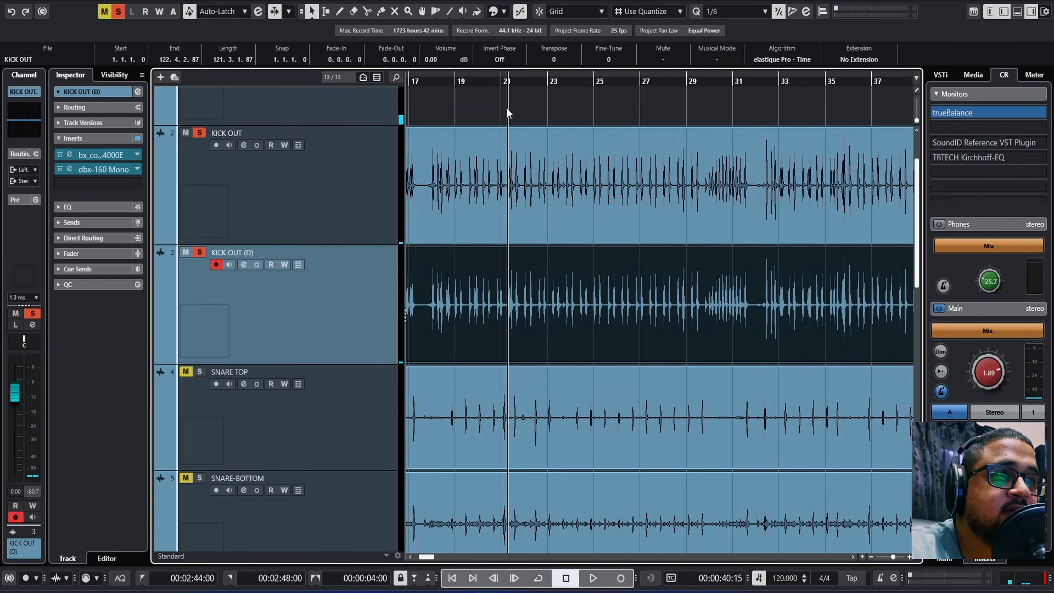
pyautogui.click(256, 150)
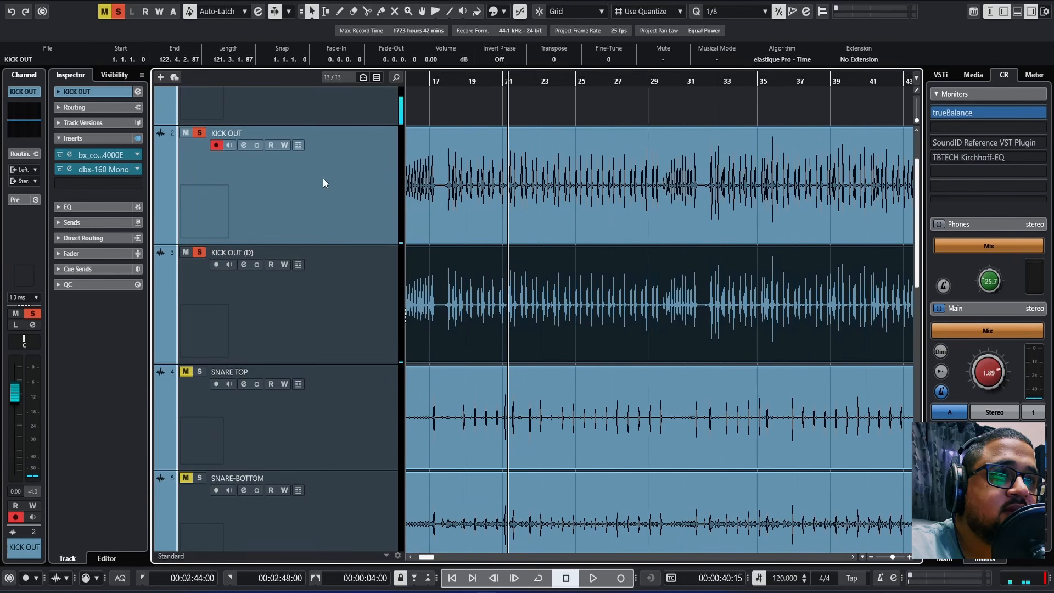
pyautogui.click(323, 281)
# Shift the inserts of KICK OUT (D) down one slot and insert Trigger 2 in the first slot
pyautogui.moveTo(70, 169); pyautogui.dragTo(100, 164)
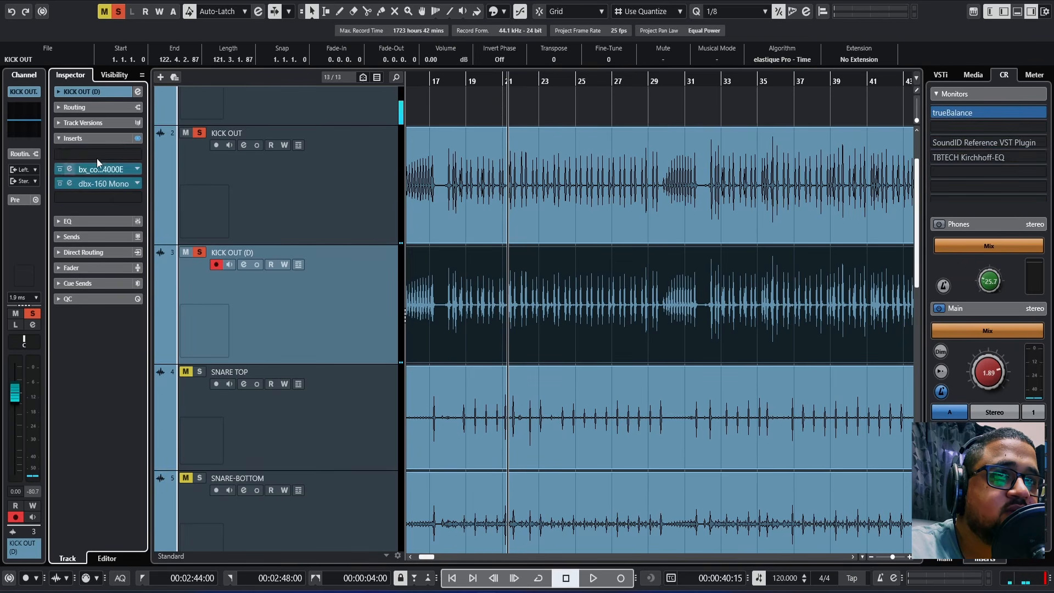
pyautogui.click(90, 155)
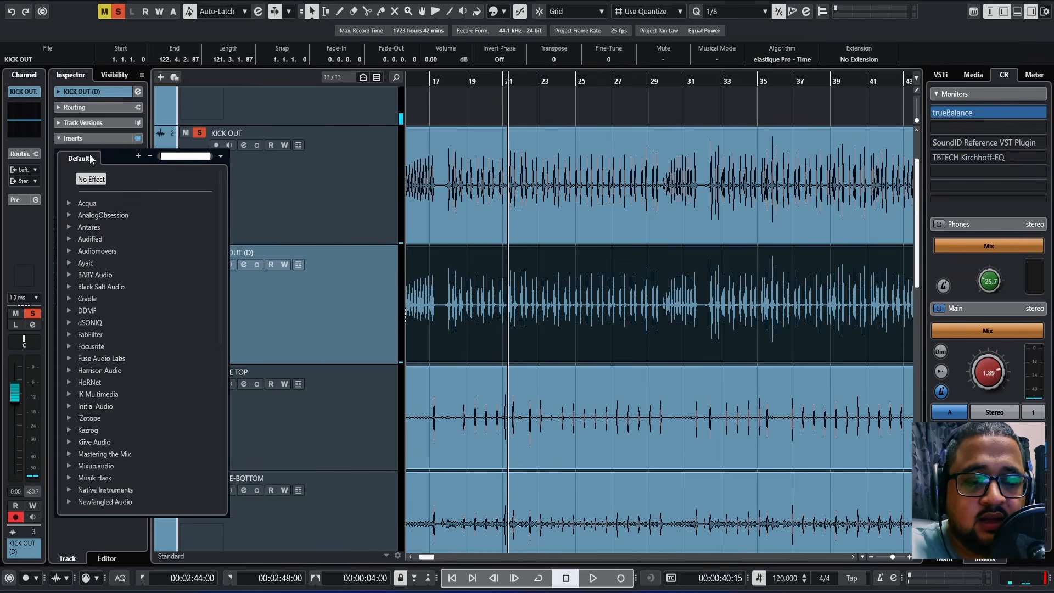
pyautogui.write('trig')
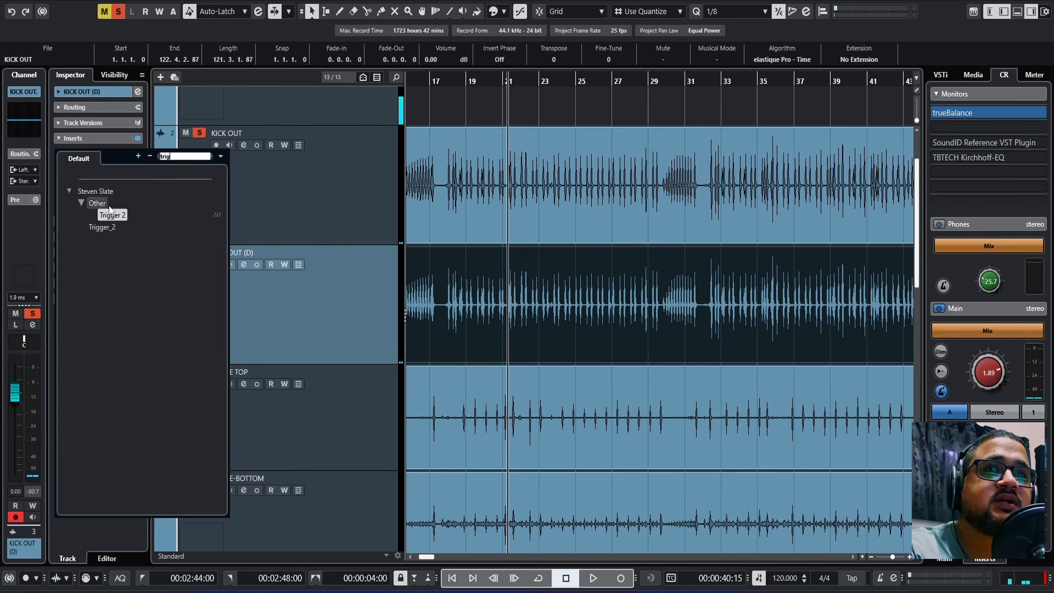
pyautogui.click(115, 222)
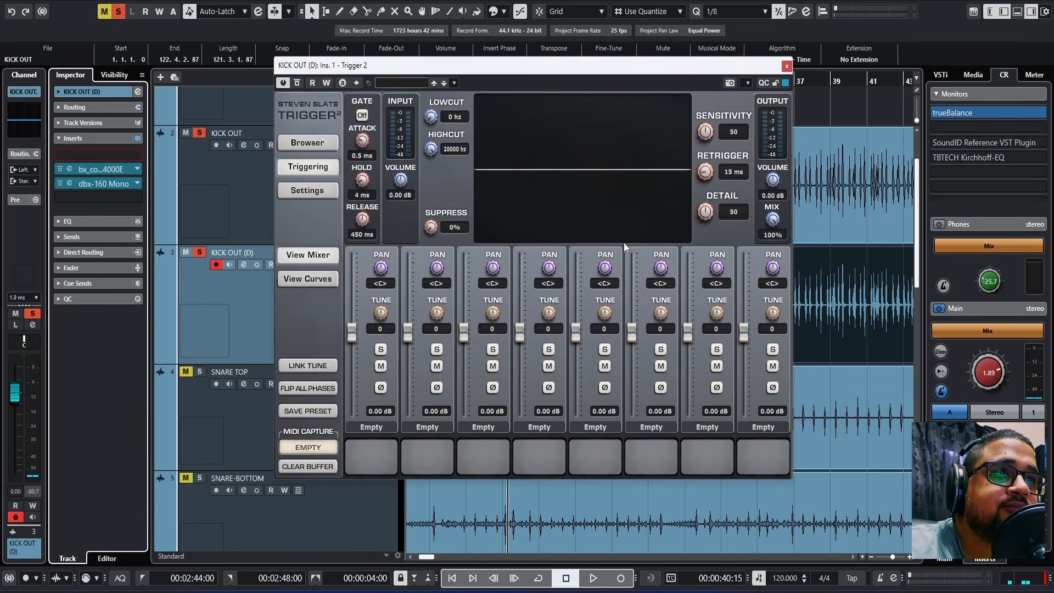
pyautogui.moveTo(481, 72); pyautogui.dragTo(476, 85)
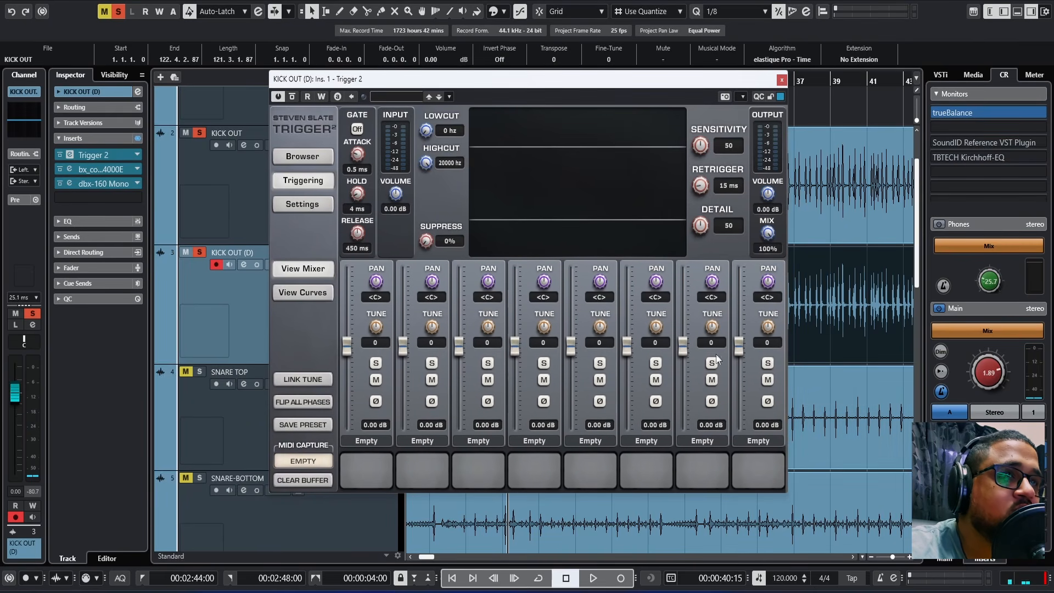
# Load Kick 22x16.tci from the Kick TCI folder of Mapex Saturn into Trigger 2's first sample slot
pyautogui.click(318, 156)
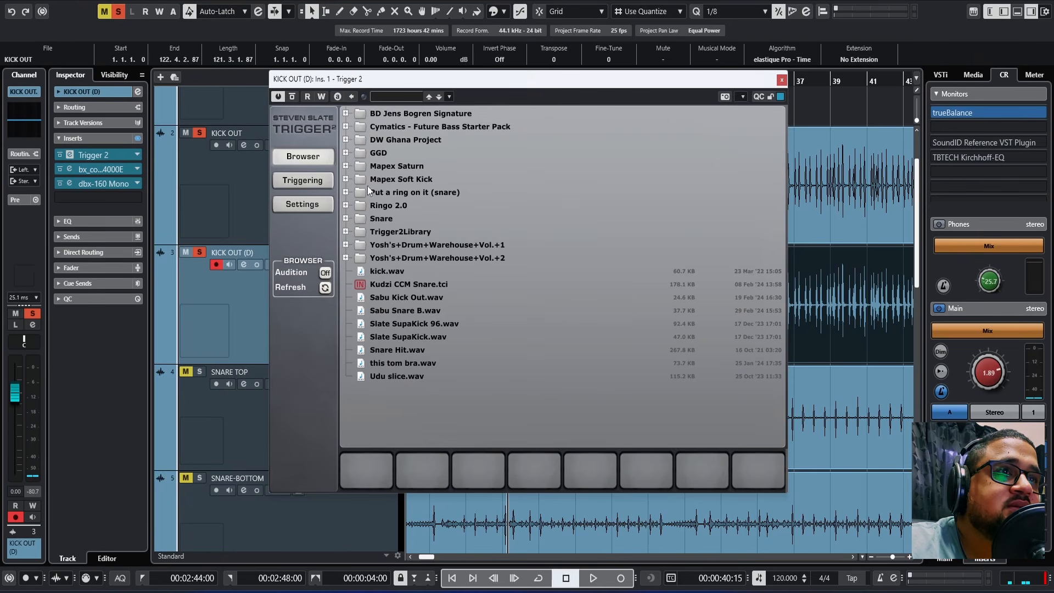
pyautogui.click(346, 165)
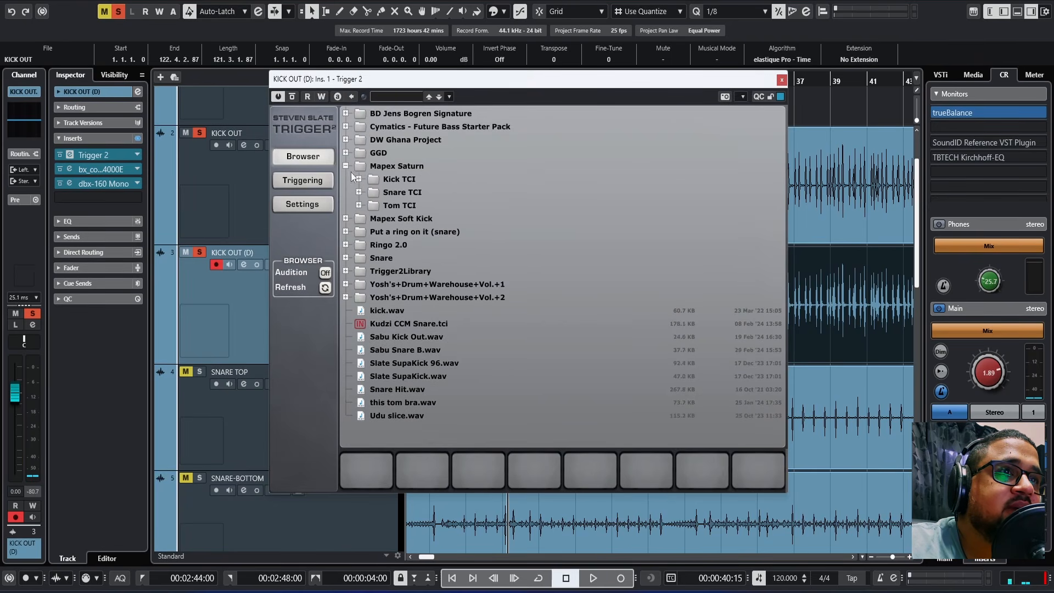
pyautogui.click(359, 180)
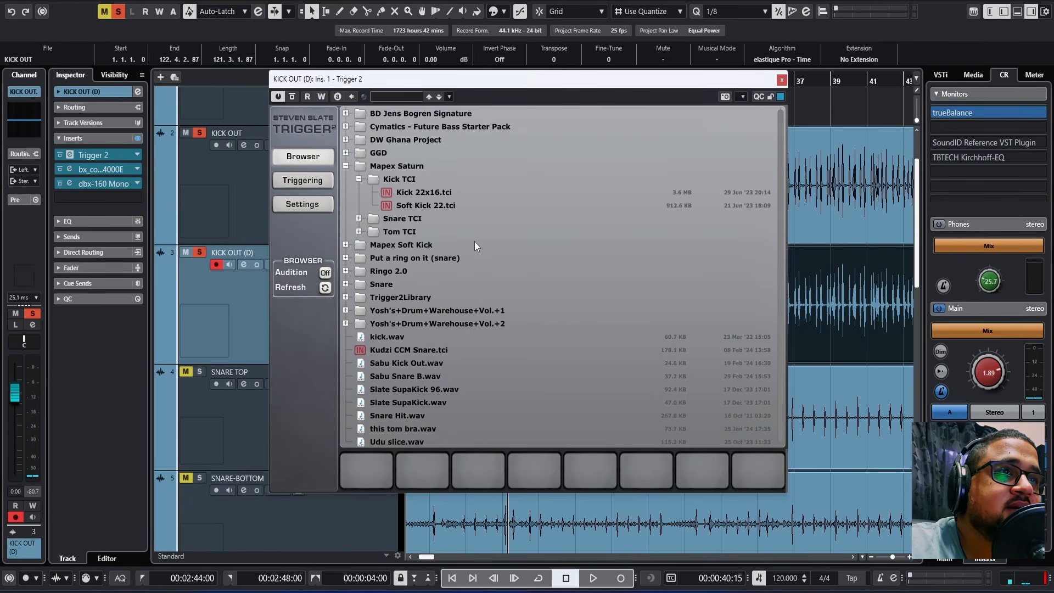
pyautogui.click(409, 193)
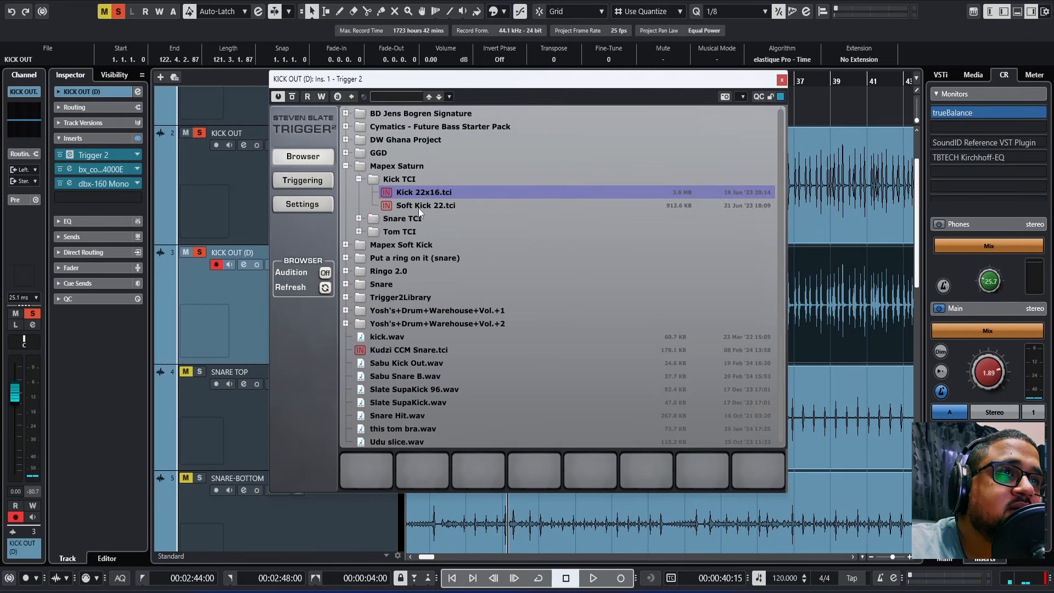
pyautogui.moveTo(393, 196); pyautogui.dragTo(361, 468)
# Return to Trigger 2's triggering view and audition the Kick 22x16 sample
pyautogui.click(300, 186)
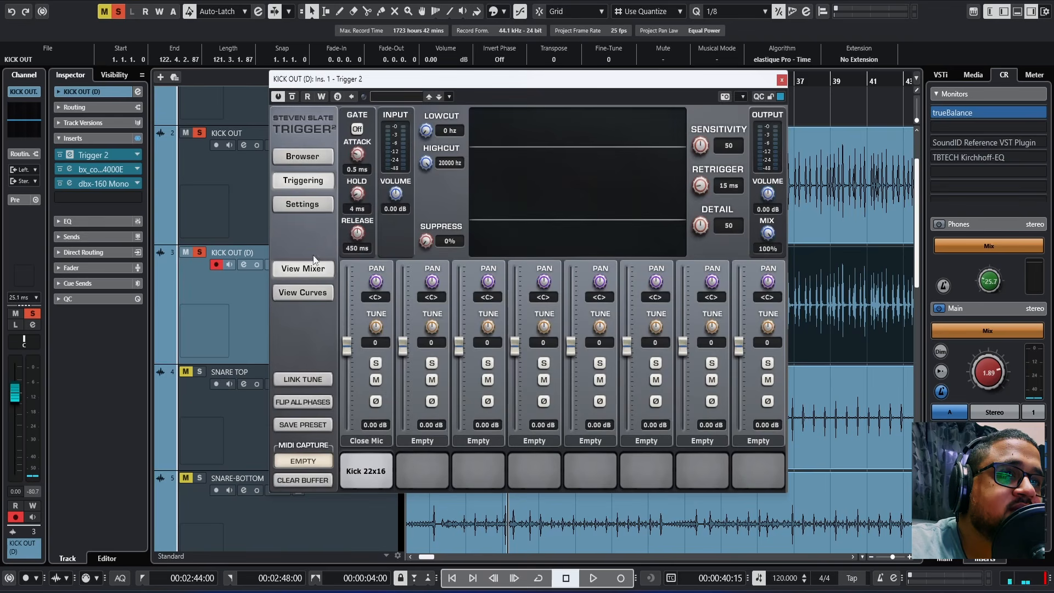
pyautogui.click(367, 475)
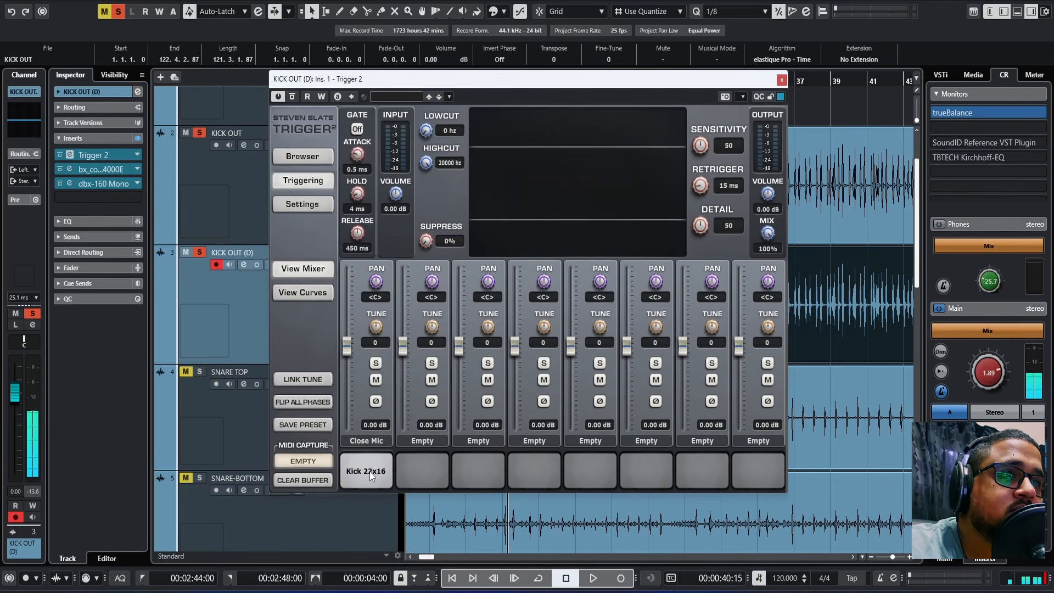
pyautogui.click(365, 472)
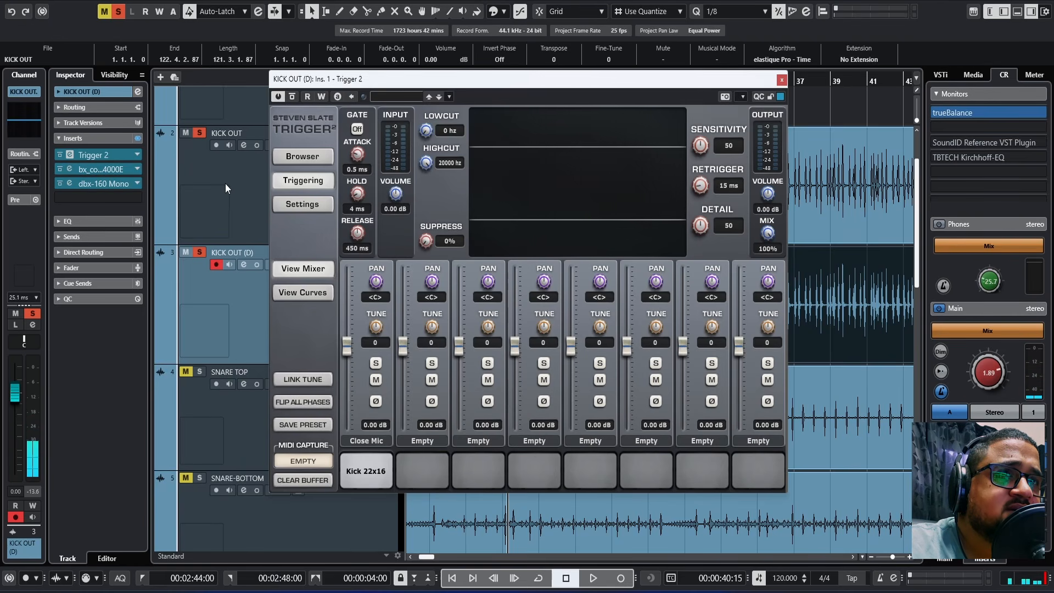
# Bypass the SSL 4000 E and dbx-160 Mono on KICK OUT (D) and close both plugins
pyautogui.click(99, 169)
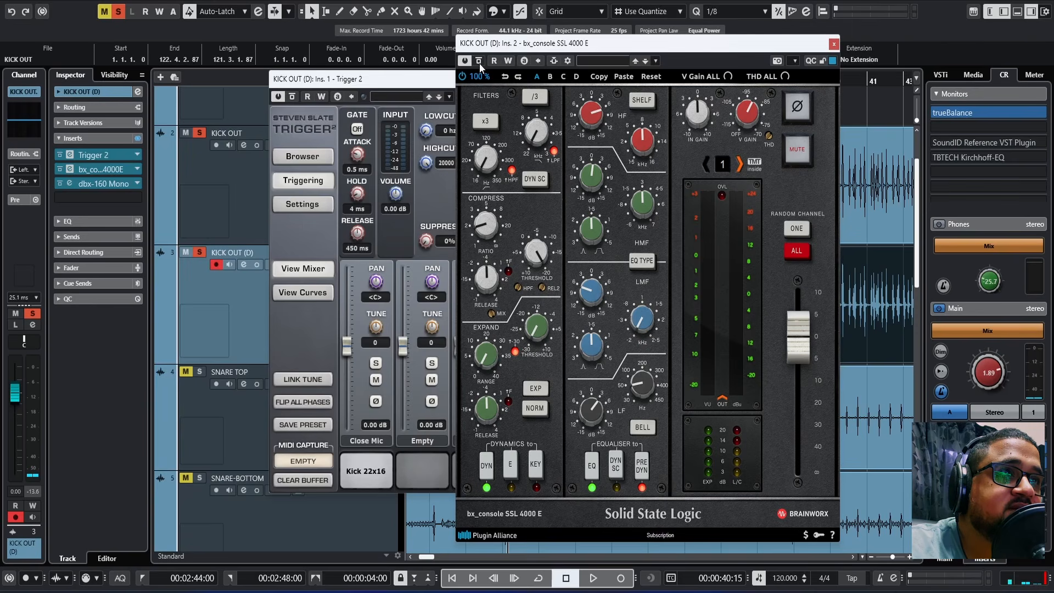
pyautogui.click(103, 186)
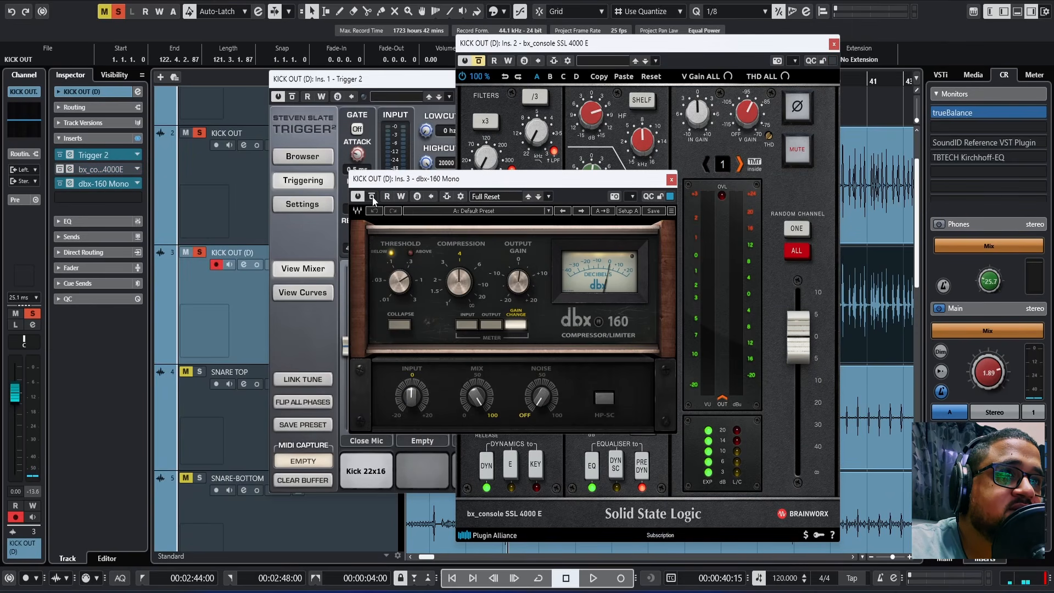
pyautogui.click(671, 180)
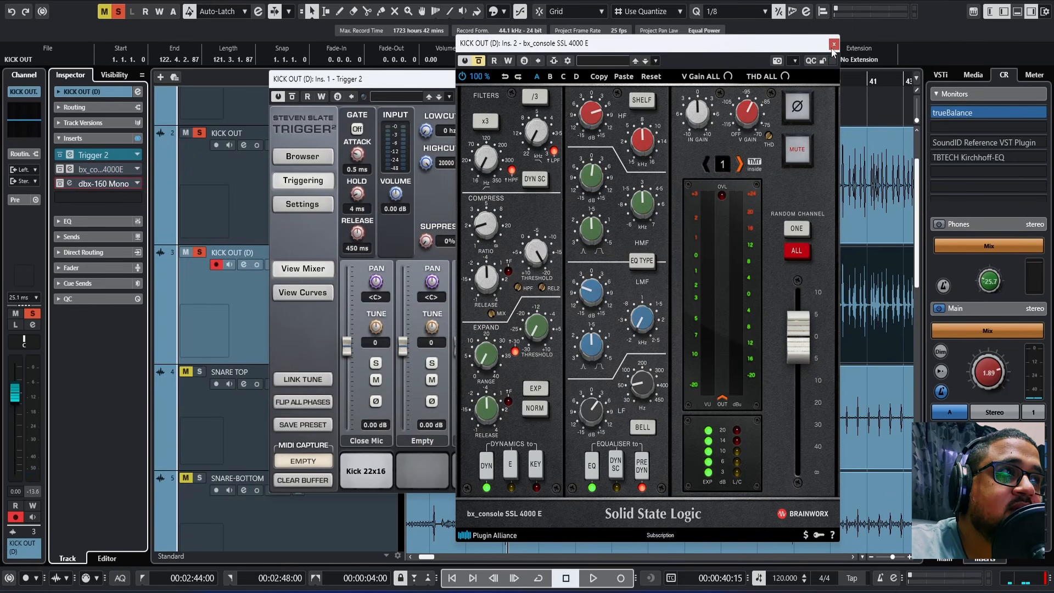
pyautogui.click(833, 43)
# Unsolo KICK OUT, play the triggered kick on its own, and set Trigger 2's Detail to 33
pyautogui.click(199, 133)
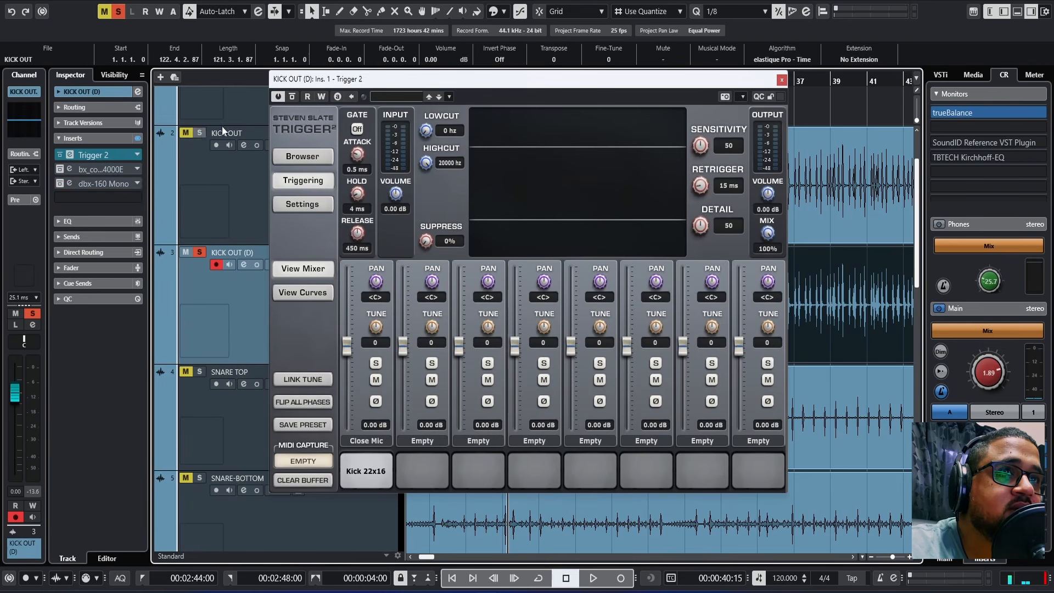
pyautogui.moveTo(666, 84); pyautogui.dragTo(585, 91)
pyautogui.moveTo(618, 231)
pyautogui.mouseDown()
pyautogui.moveTo(606, 255)
pyautogui.moveTo(613, 233)
pyautogui.mouseUp()
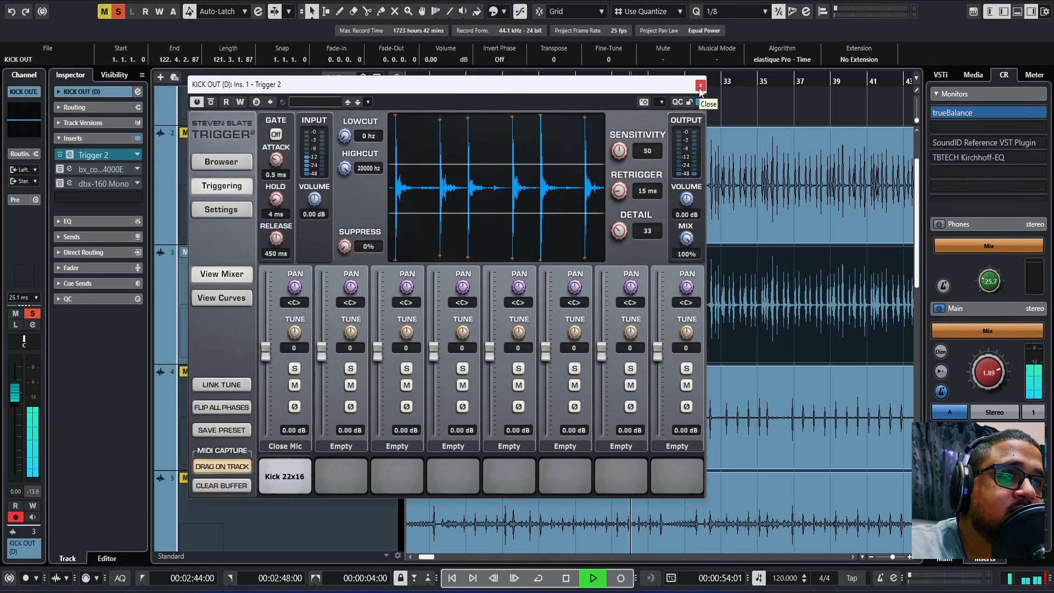
# Solo KICK OUT again to hear it together with the triggered kick
pyautogui.moveTo(257, 84); pyautogui.dragTo(413, 80)
pyautogui.click(200, 133)
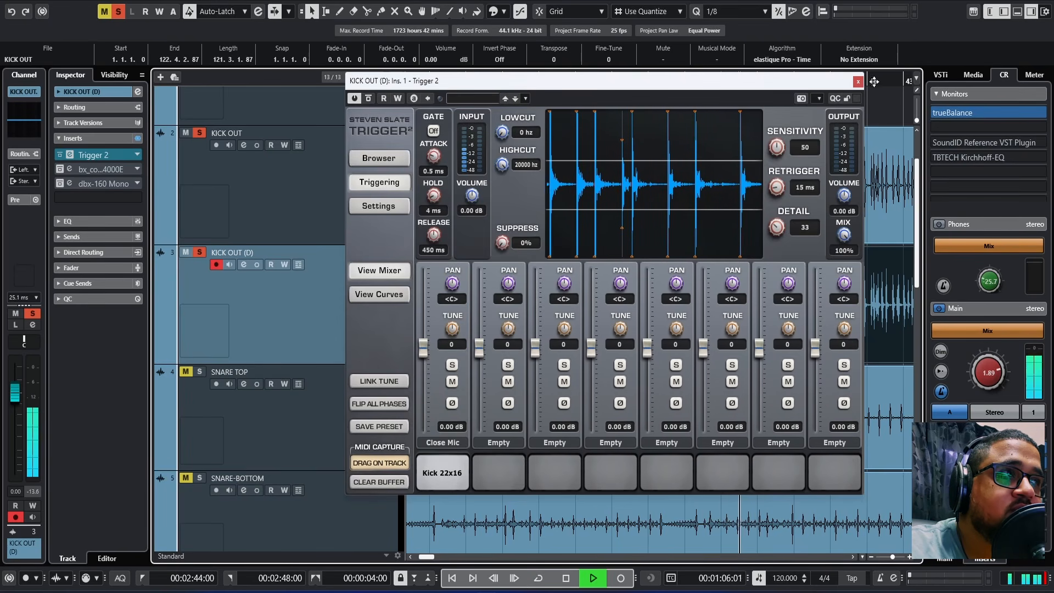
pyautogui.moveTo(804, 84); pyautogui.dragTo(571, 68)
# Try the phase inversion on Trigger 2's Close Mic channel during playback and close the plugin
pyautogui.click(225, 381)
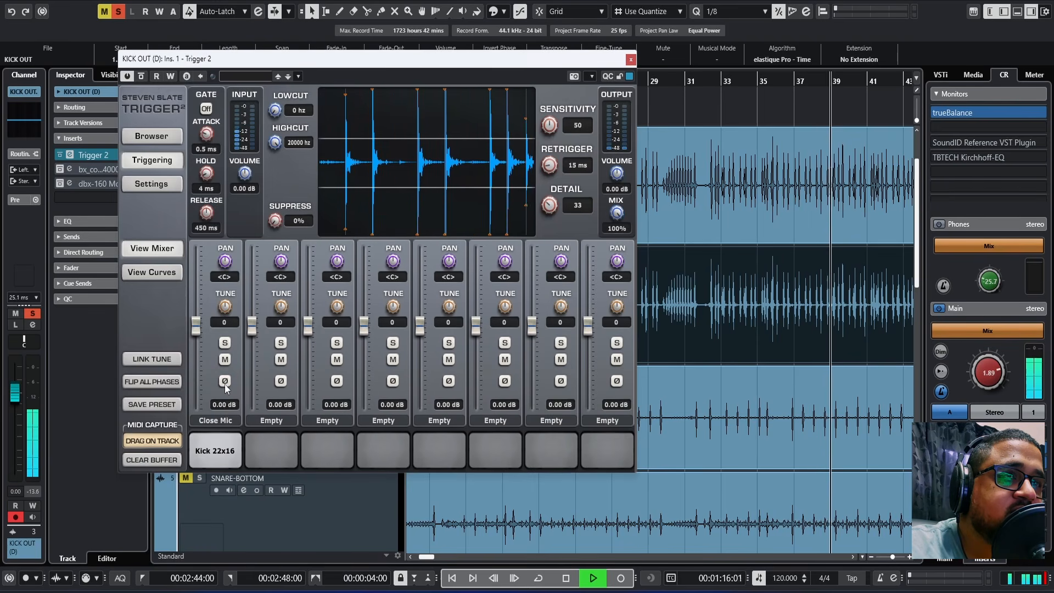
pyautogui.moveTo(375, 68); pyautogui.dragTo(440, 73)
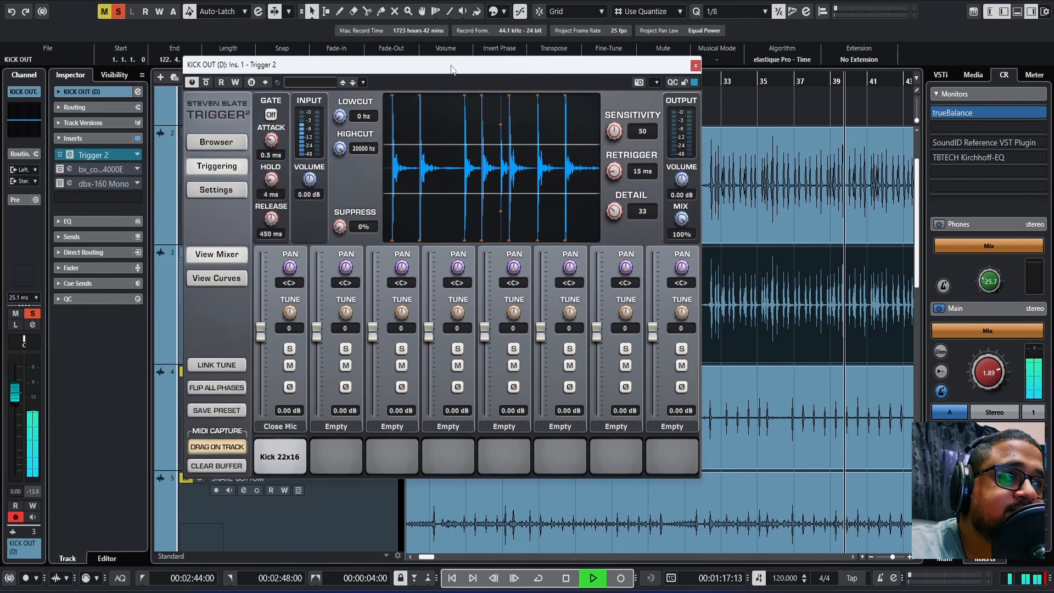
pyautogui.click(696, 65)
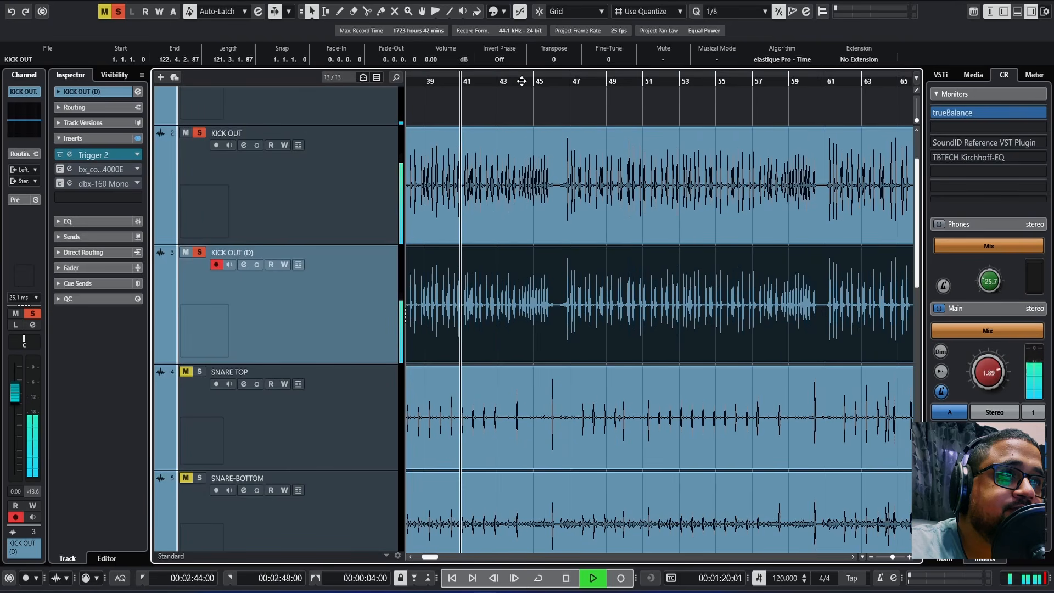
# Compare the kick without and with the triggered layer by muting, unmuting and re-soloing KICK OUT (D) from about bar 41
pyautogui.moveTo(396, 87); pyautogui.dragTo(486, 95)
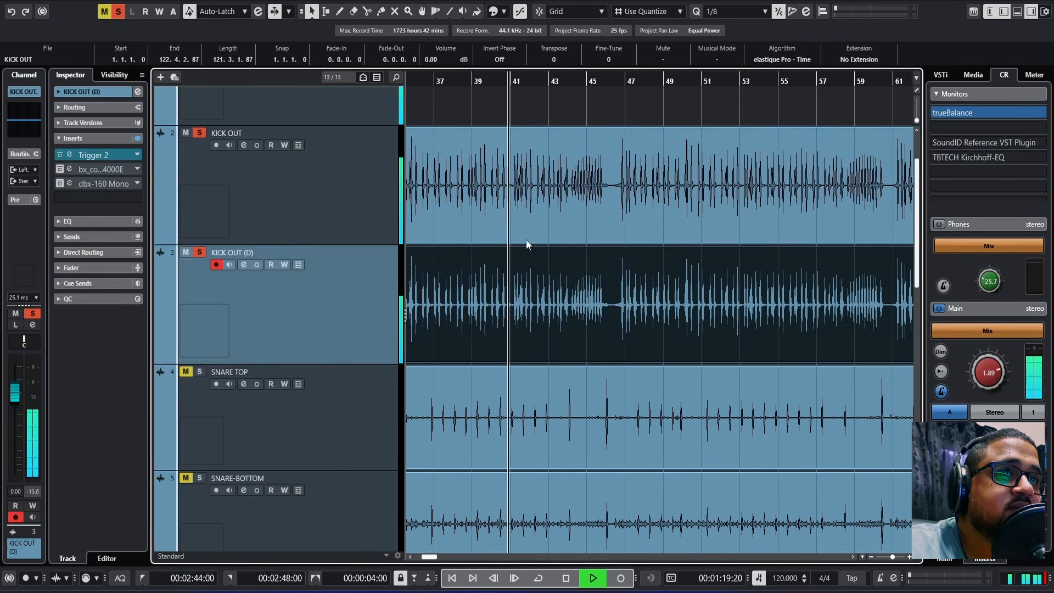
pyautogui.click(186, 252)
pyautogui.click(199, 252)
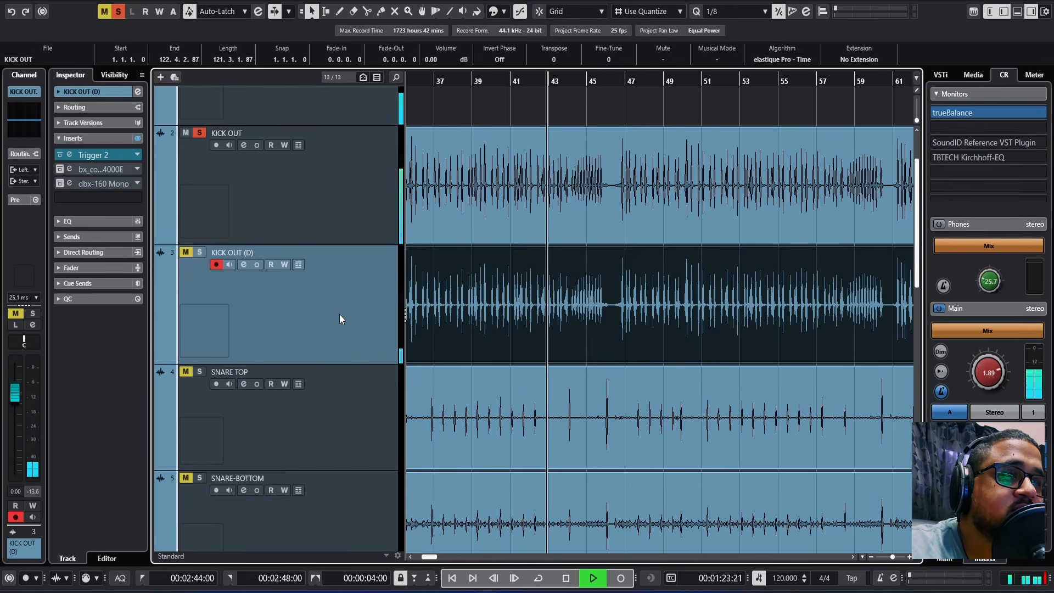
pyautogui.click(199, 252)
pyautogui.click(185, 251)
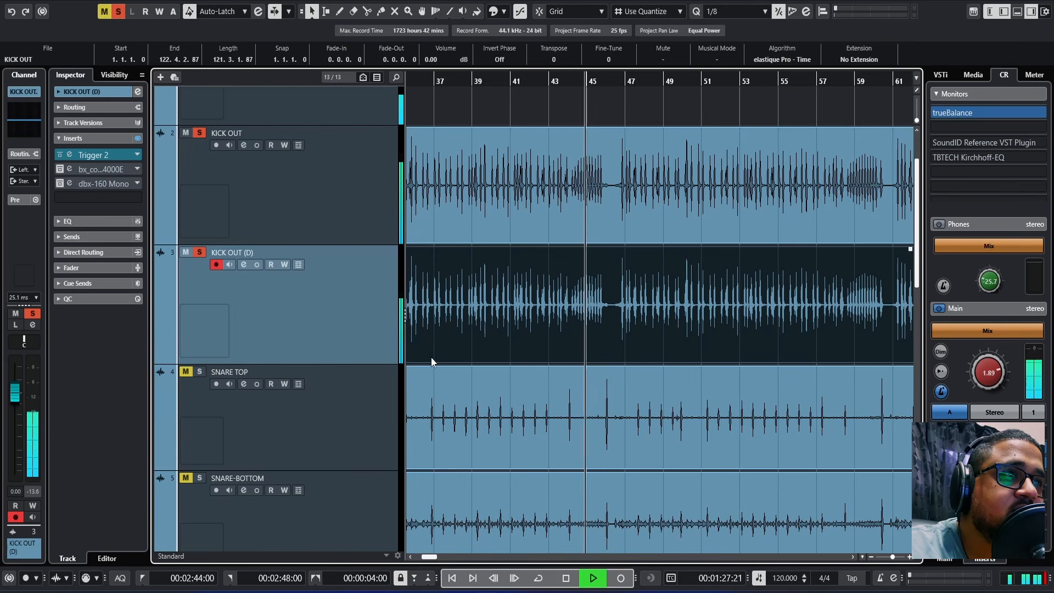
# Stop playback and rename the KICK OUT (D) track as KICK SAMPLE
pyautogui.press('space')
pyautogui.doubleClick(240, 253)
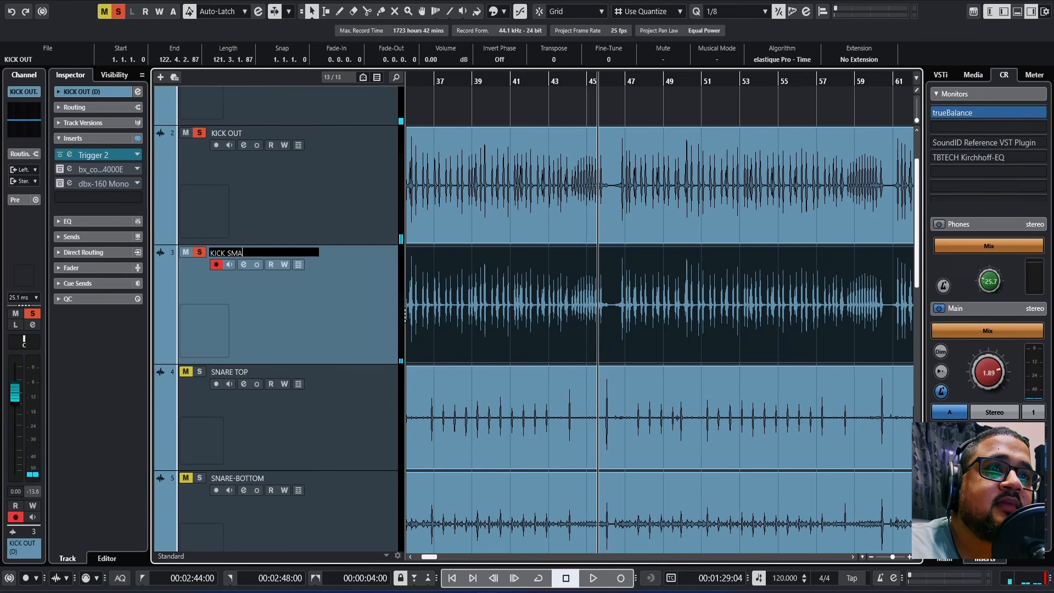
pyautogui.press('Return')
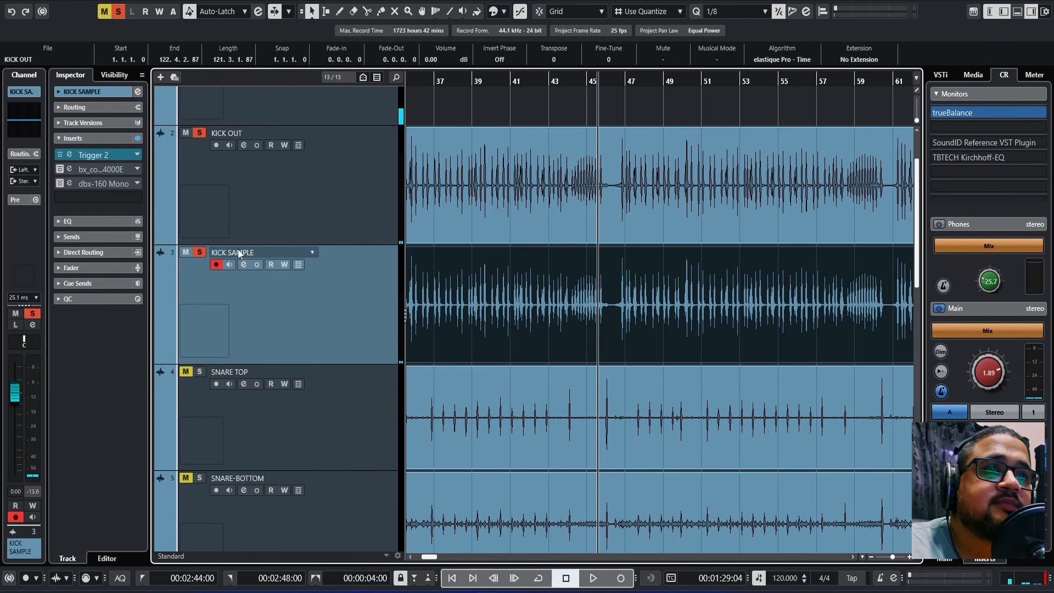
# Play from about bar 38 and unsolo KICK OUT to hear KICK SAMPLE on its own
pyautogui.click(459, 70)
pyautogui.press('space')
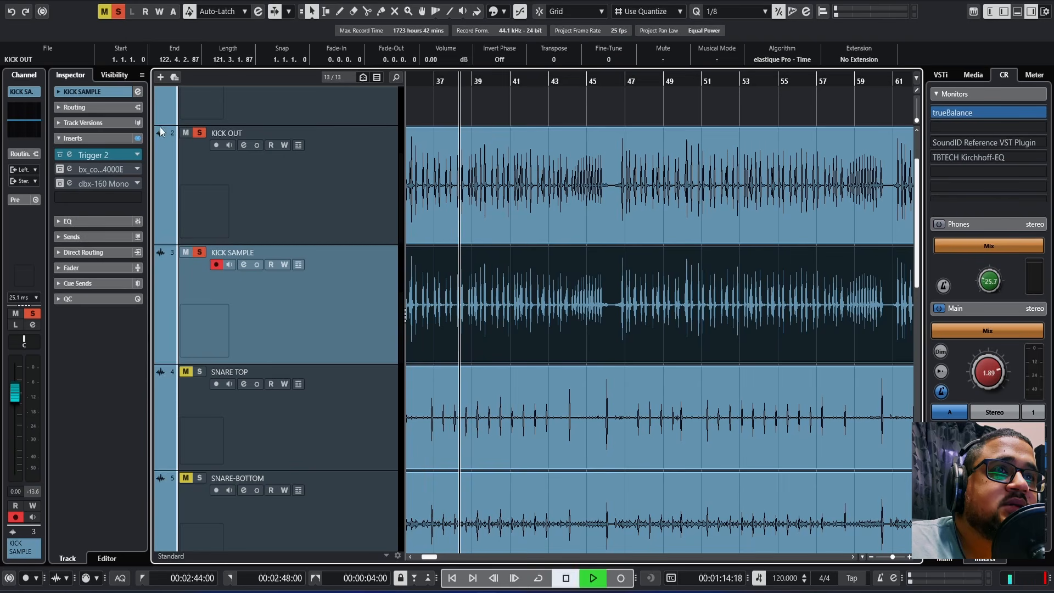
pyautogui.click(197, 135)
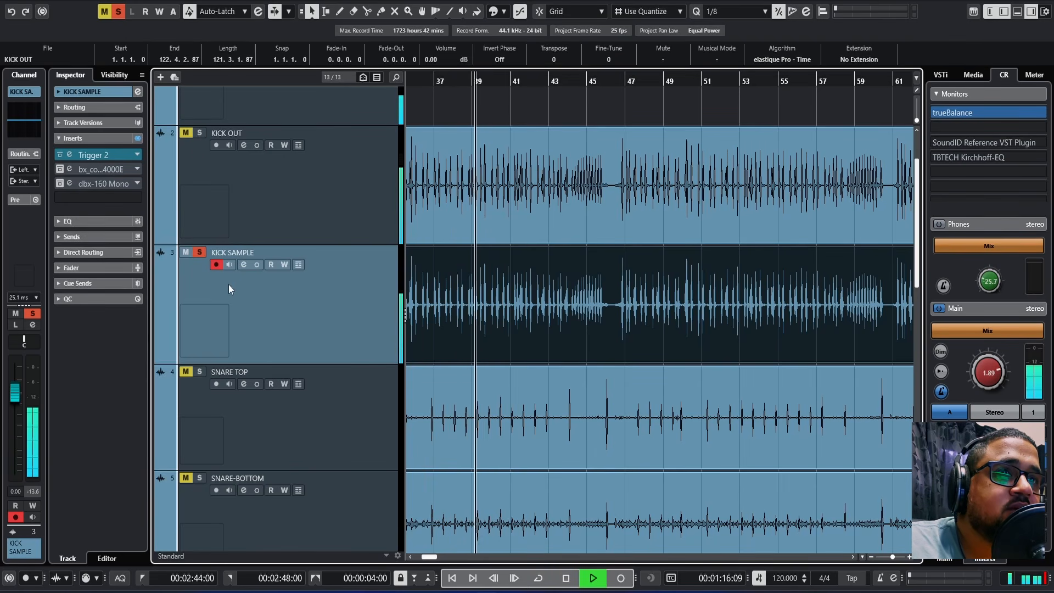
# Activate the SSL 4000 E on KICK SAMPLE and adjust its EQ during playback, with the LF gain at +4.3 dB
pyautogui.click(69, 169)
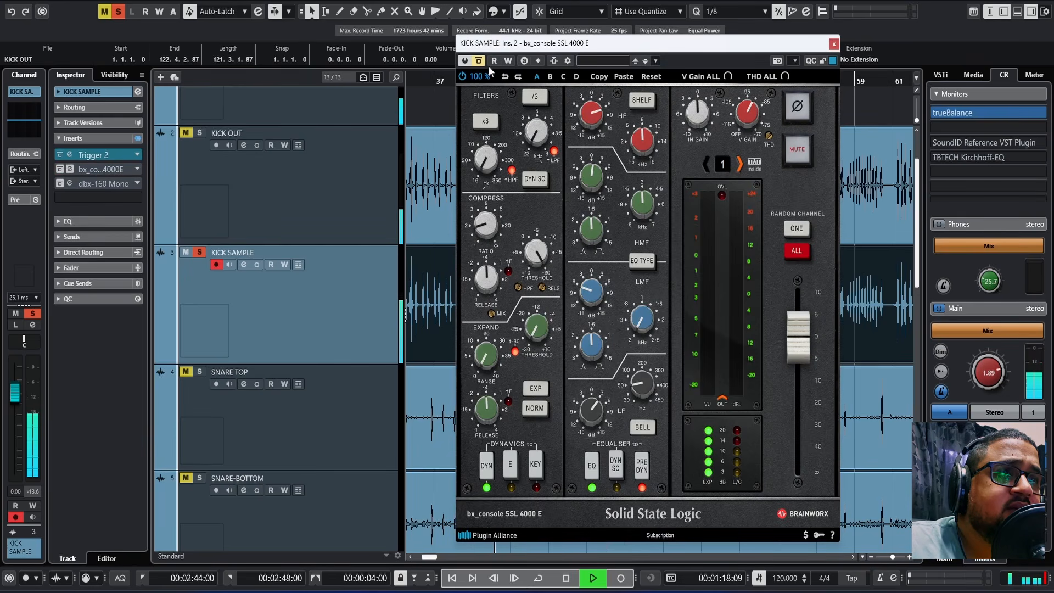
pyautogui.moveTo(525, 43); pyautogui.dragTo(496, 46)
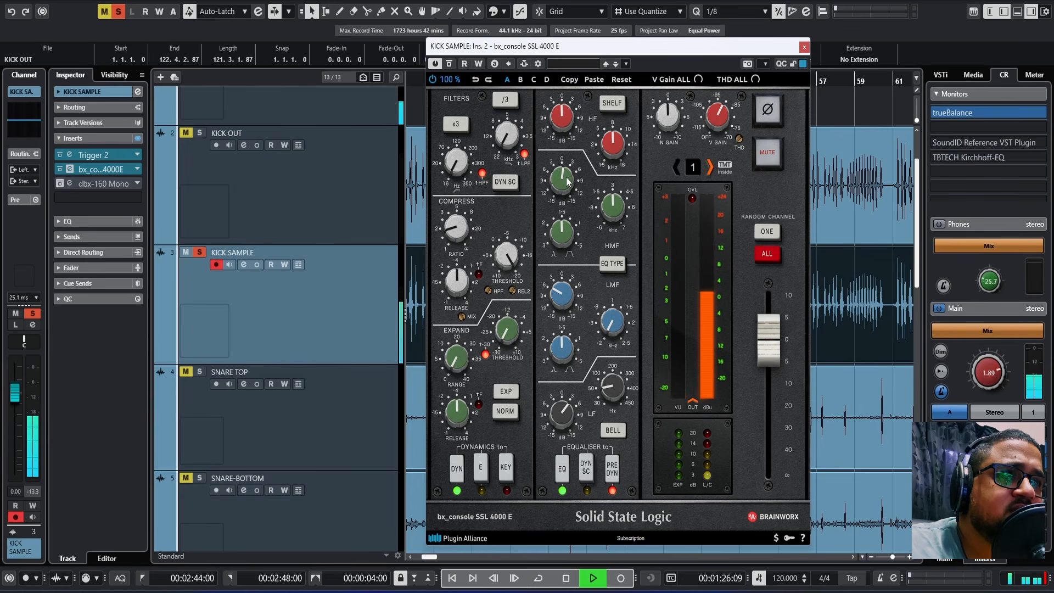
pyautogui.moveTo(568, 246); pyautogui.dragTo(566, 289)
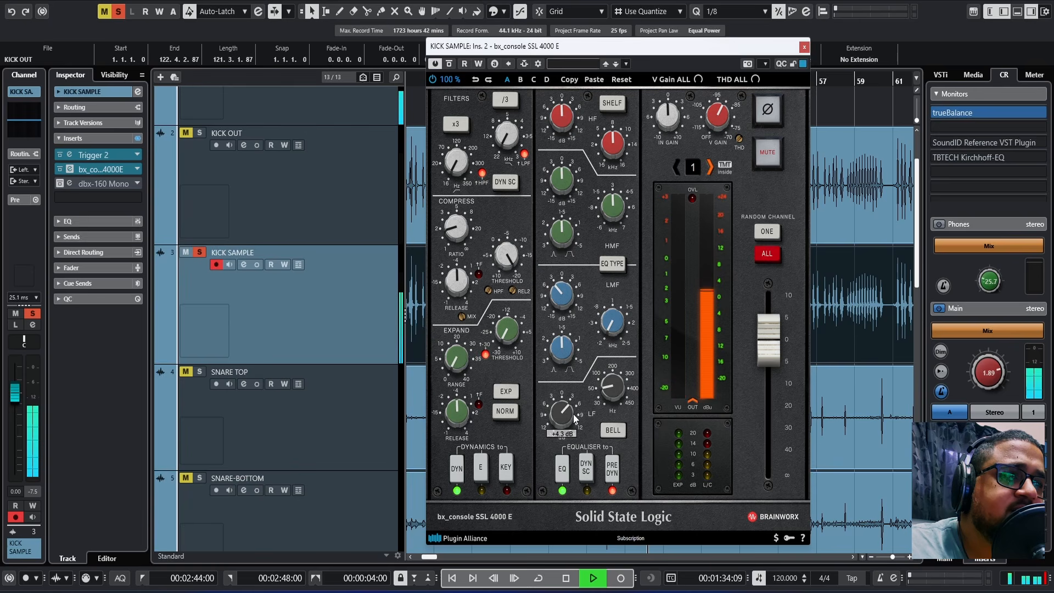
# Activate the dbx-160 compressor on KICK SAMPLE and close both plugin windows
pyautogui.click(63, 182)
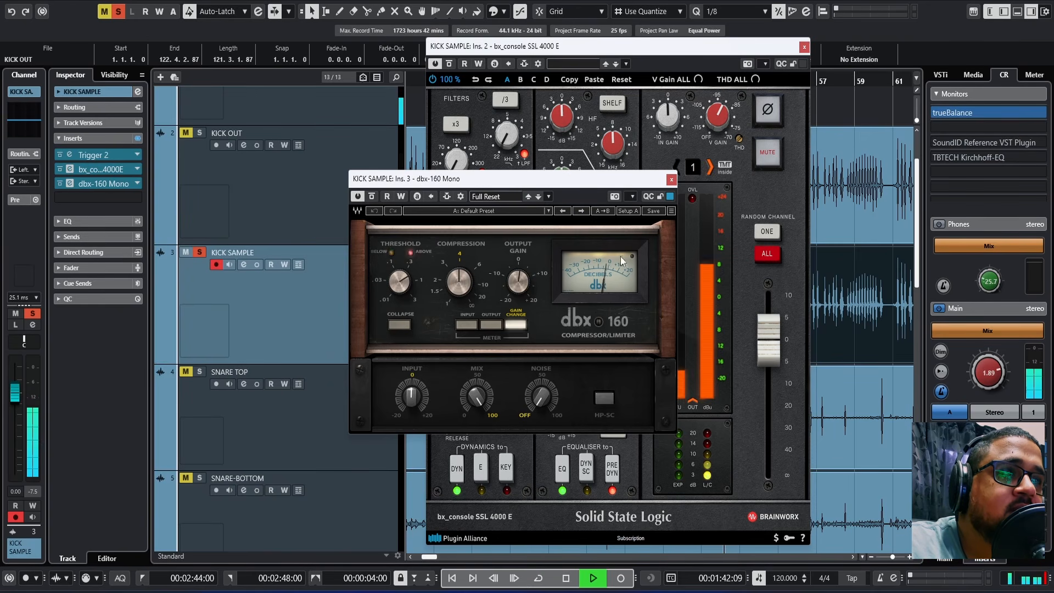
pyautogui.click(802, 47)
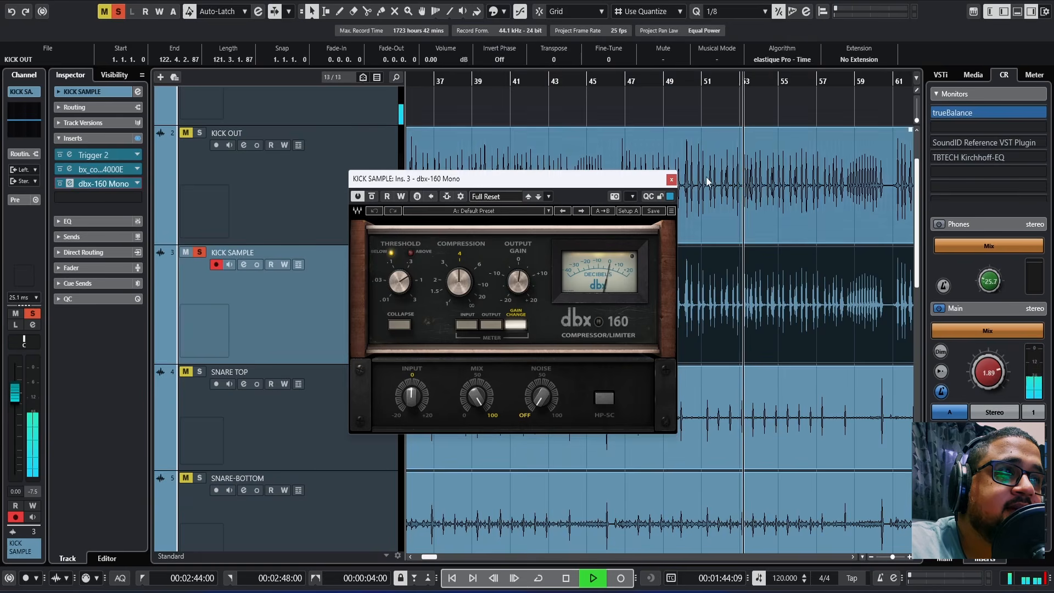
pyautogui.click(671, 179)
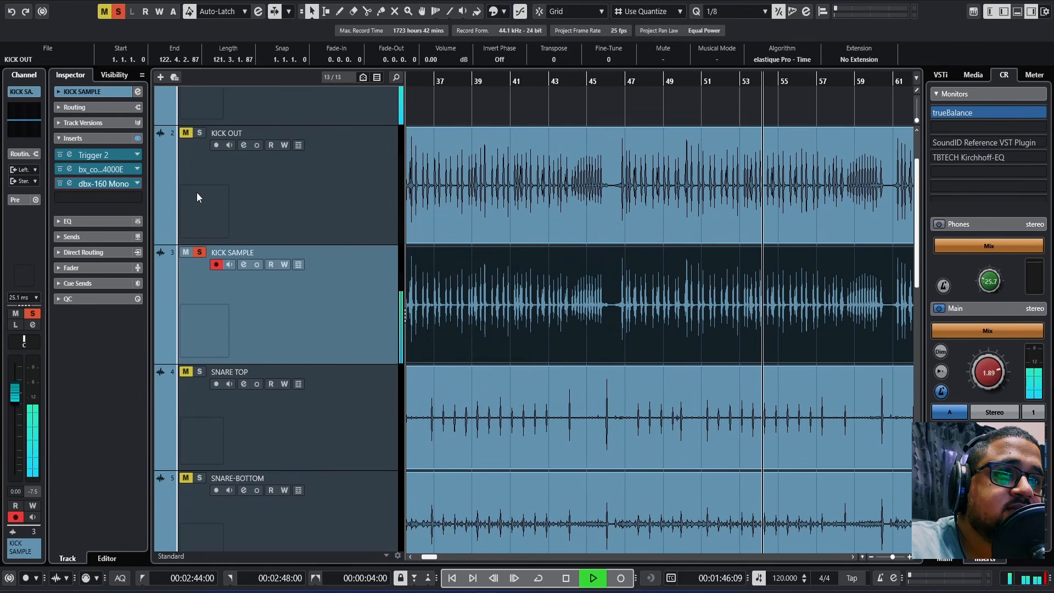
# Restart playback from about bar 33 with only KICK OUT soloed and select that track
pyautogui.press('space')
pyautogui.moveTo(529, 77); pyautogui.dragTo(502, 70)
pyautogui.press('space')
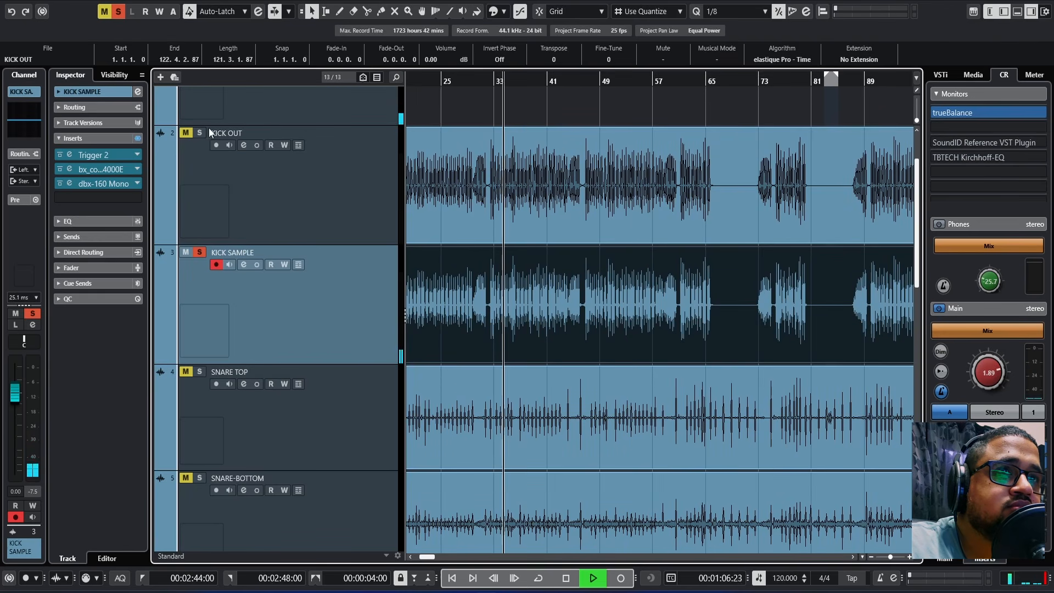
pyautogui.click(343, 224)
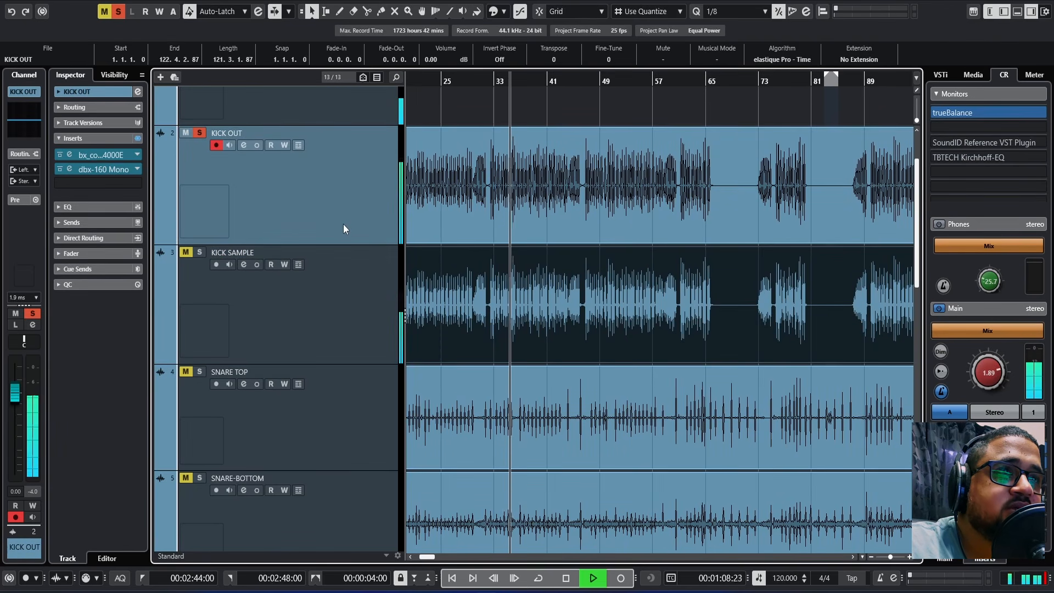
# Show the mixer, lower the KICK SAMPLE fader to -5.49 dB and solo it alongside KICK OUT
pyautogui.click(1017, 12)
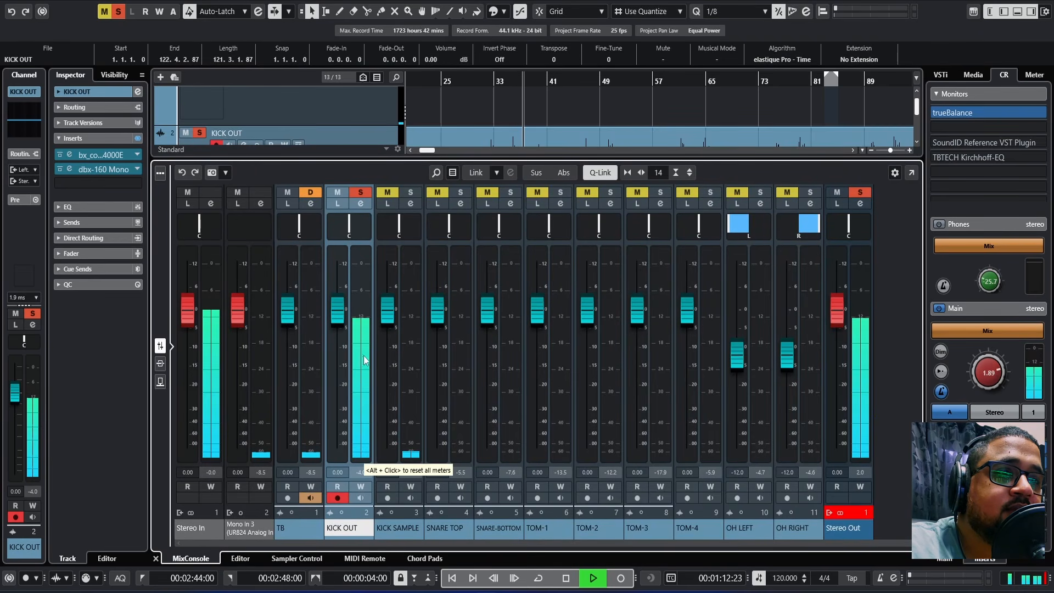
pyautogui.moveTo(378, 330)
pyautogui.mouseDown()
pyautogui.moveTo(379, 465)
pyautogui.moveTo(392, 339)
pyautogui.mouseUp()
pyautogui.click(411, 193)
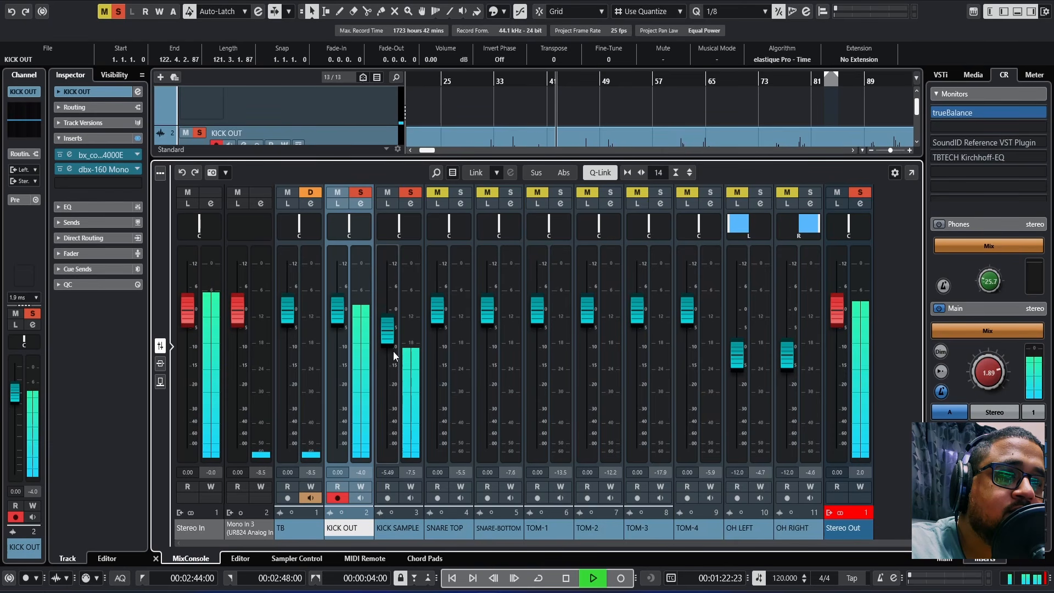
# Shrink the mixer and compare the two kick layers by unsoloing and re-soloing KICK SAMPLE and KICK OUT in turn
pyautogui.moveTo(445, 159); pyautogui.dragTo(367, 339)
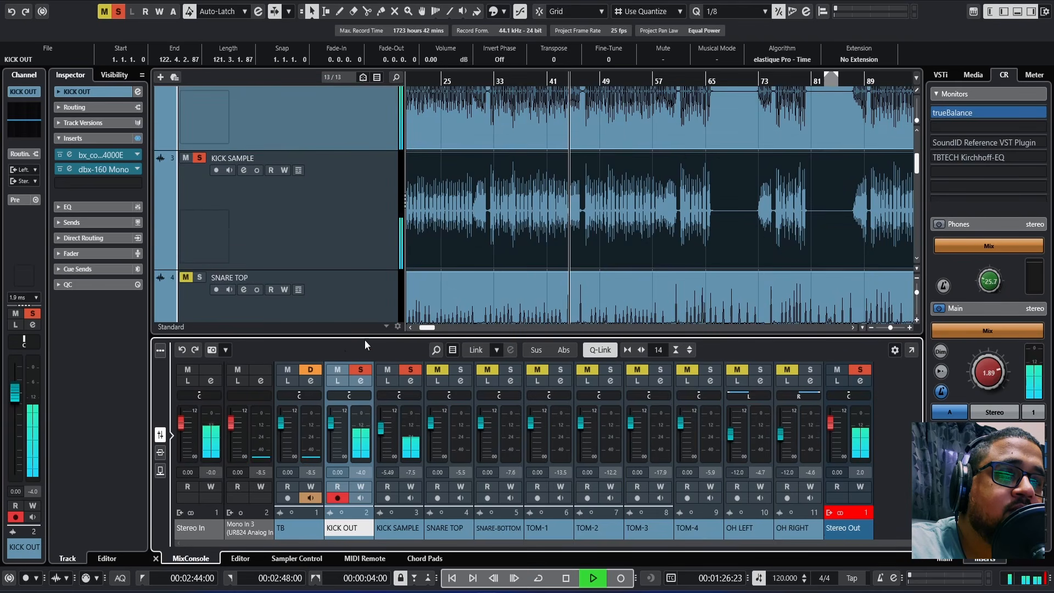
pyautogui.click(409, 369)
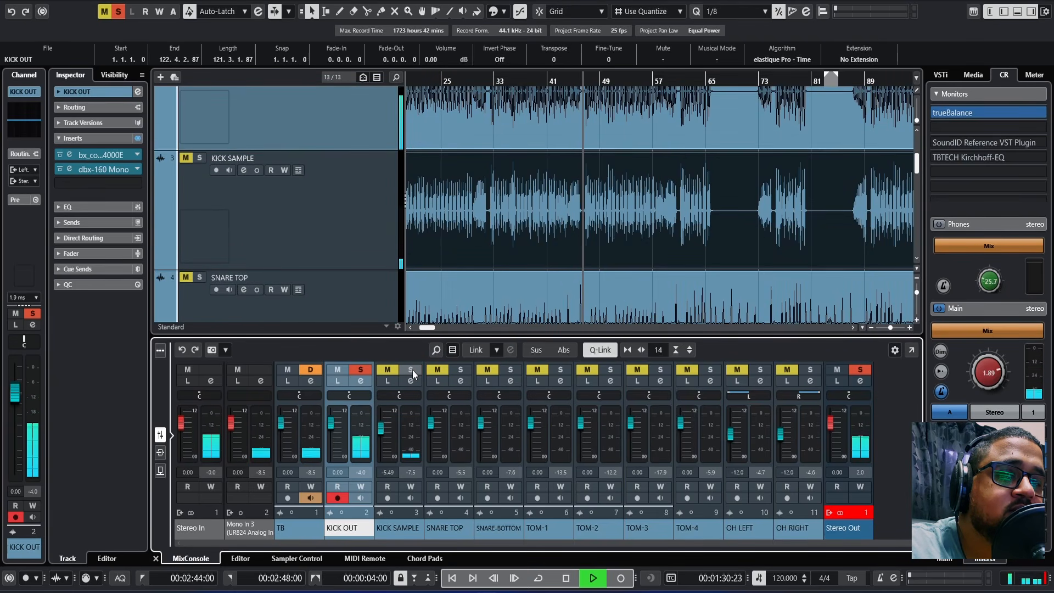
pyautogui.click(413, 370)
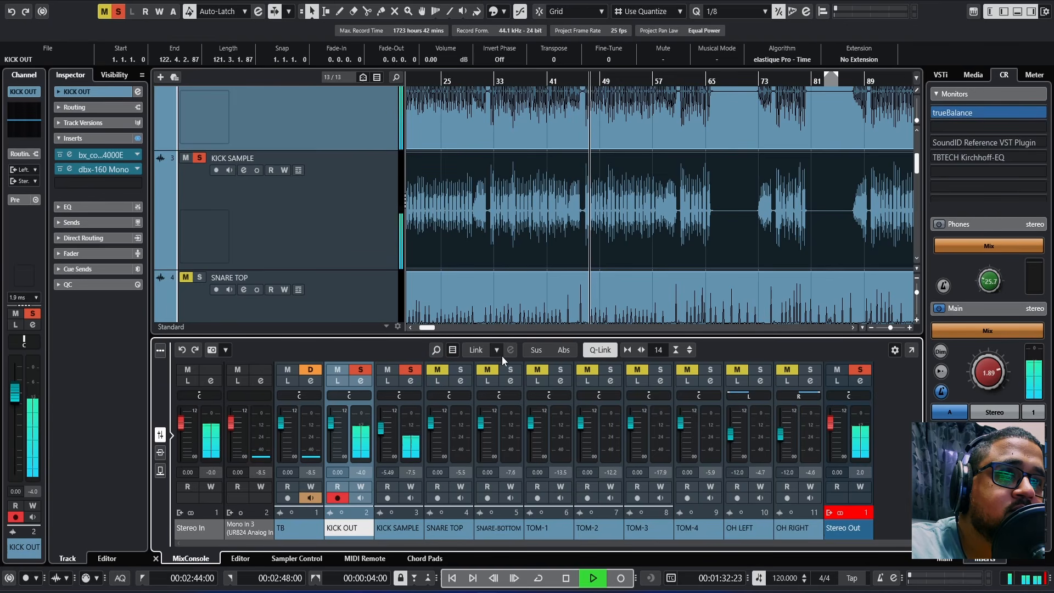
pyautogui.click(362, 371)
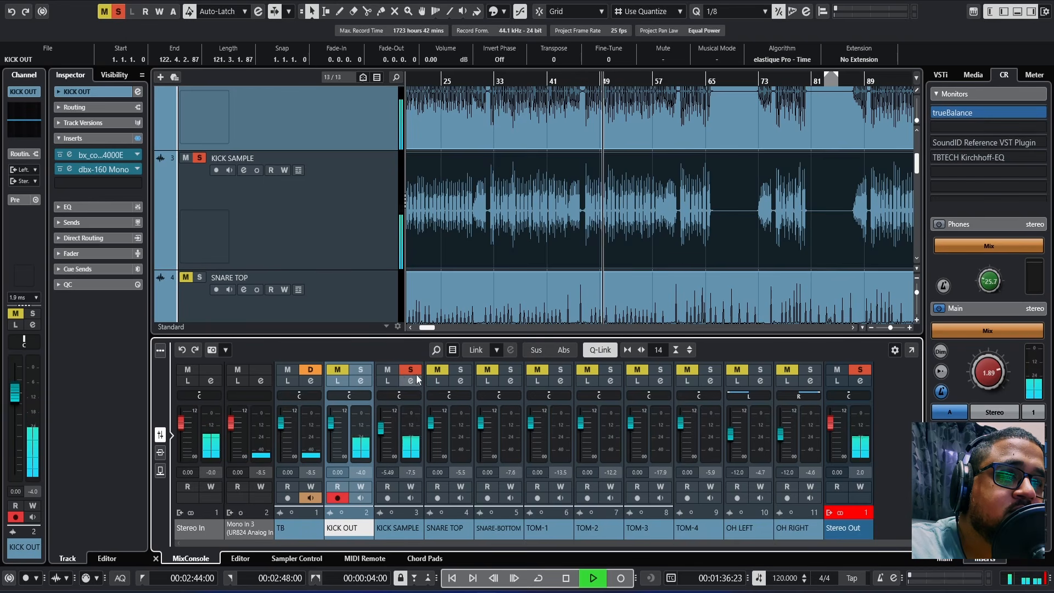
pyautogui.click(360, 370)
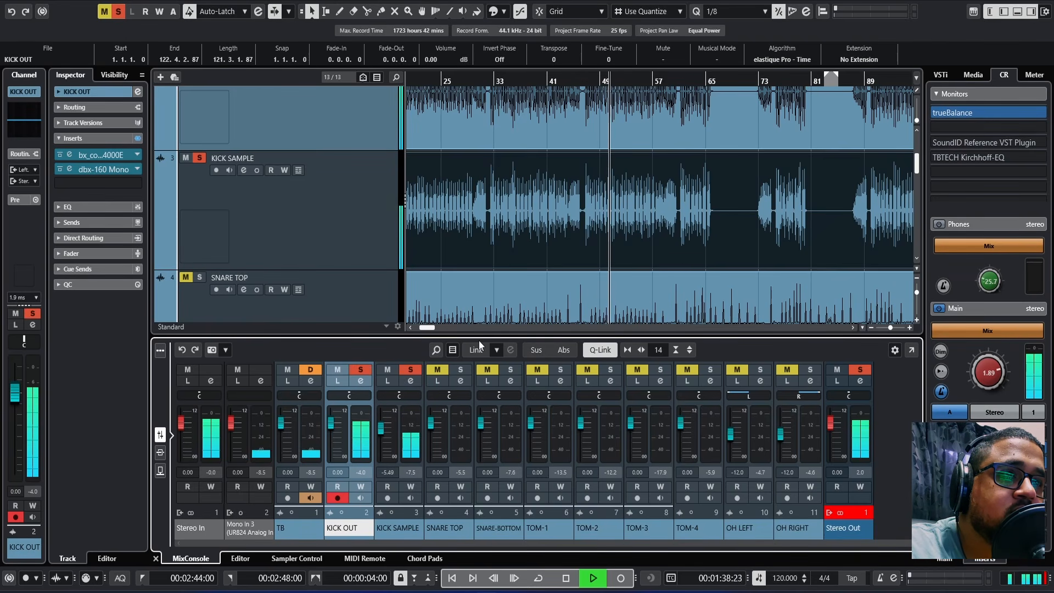
# Enlarge the mixer and rebalance the kick layers, with KICK OUT at -8.43 dB and KICK SAMPLE at -2.31 dB
pyautogui.moveTo(479, 337); pyautogui.dragTo(479, 198)
pyautogui.moveTo(336, 335); pyautogui.dragTo(391, 348)
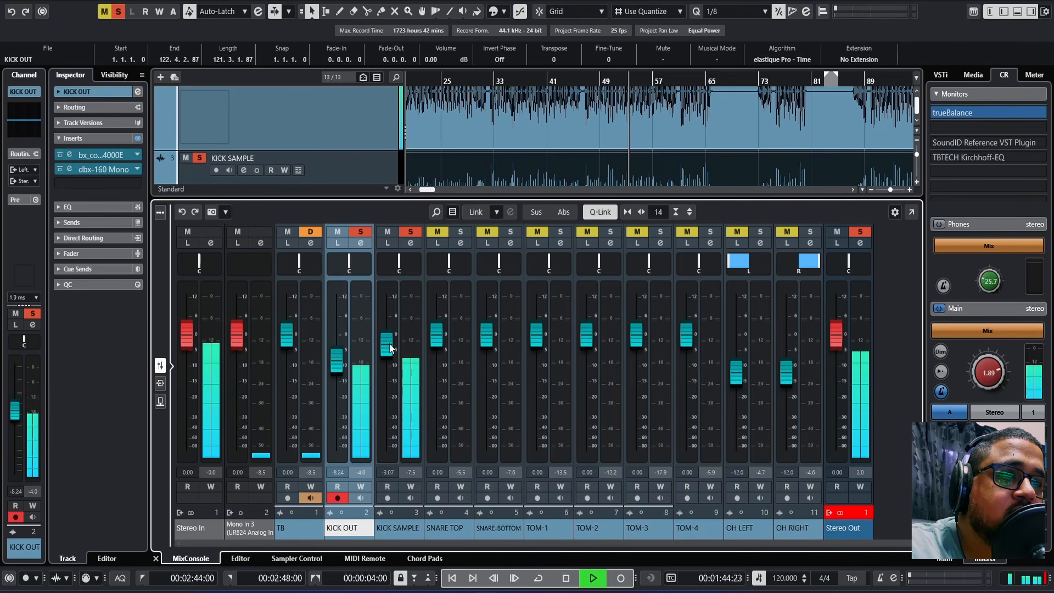
pyautogui.moveTo(336, 363); pyautogui.dragTo(390, 346)
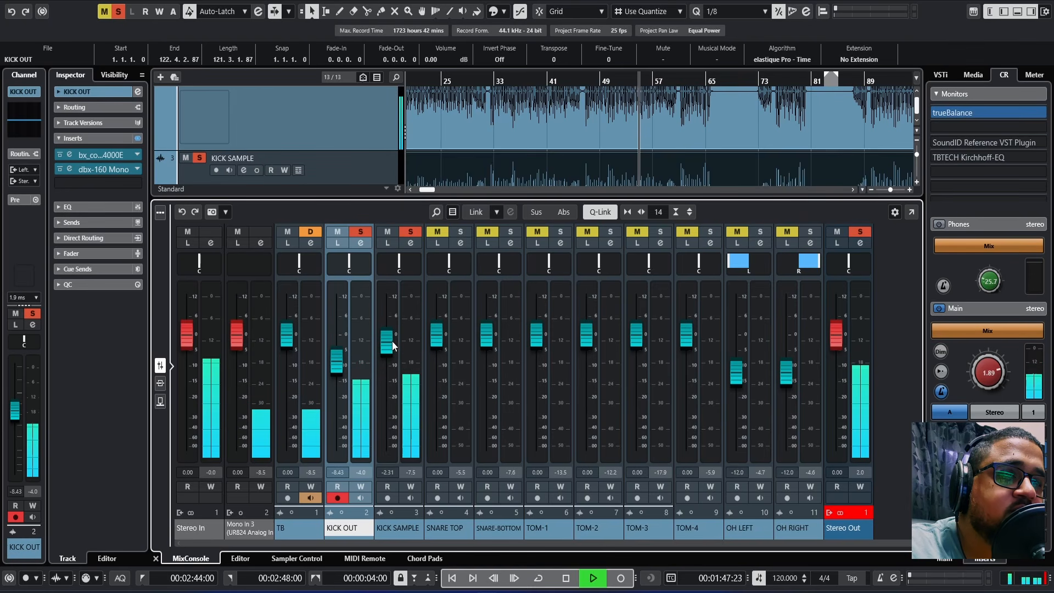
# Close the mixer and replay both kick layers from about bar 33
pyautogui.click(155, 558)
pyautogui.moveTo(496, 81); pyautogui.dragTo(490, 71)
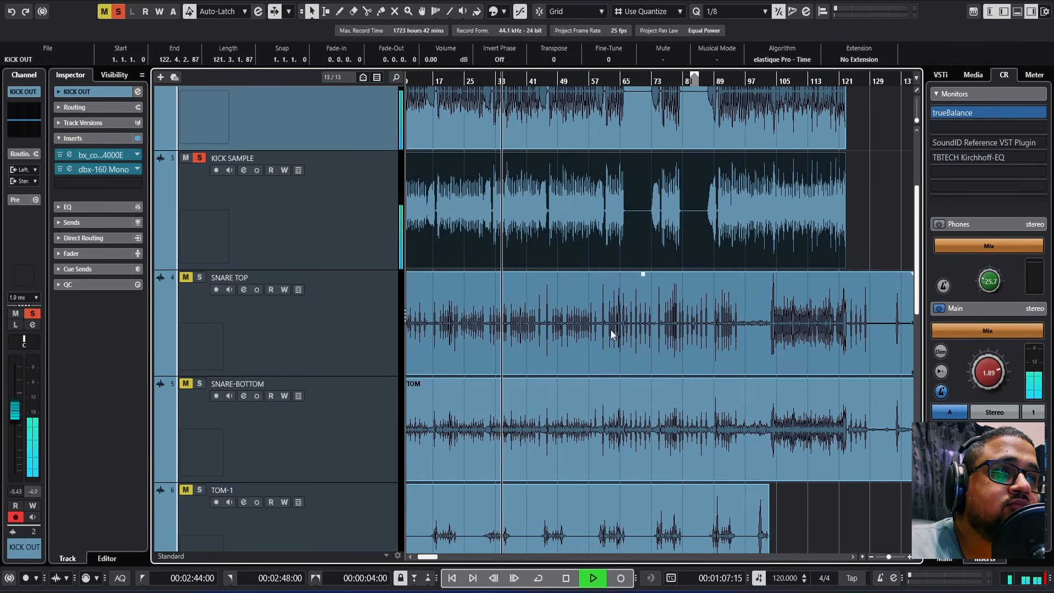
pyautogui.press('space')
# Solo SNARE TOP and SNARE-BOTTOM alongside the kicks, play them together from an earlier position, and stop playback
pyautogui.click(200, 278)
pyautogui.moveTo(491, 82); pyautogui.dragTo(449, 174)
pyautogui.click(200, 384)
pyautogui.moveTo(916, 534); pyautogui.dragTo(916, 528)
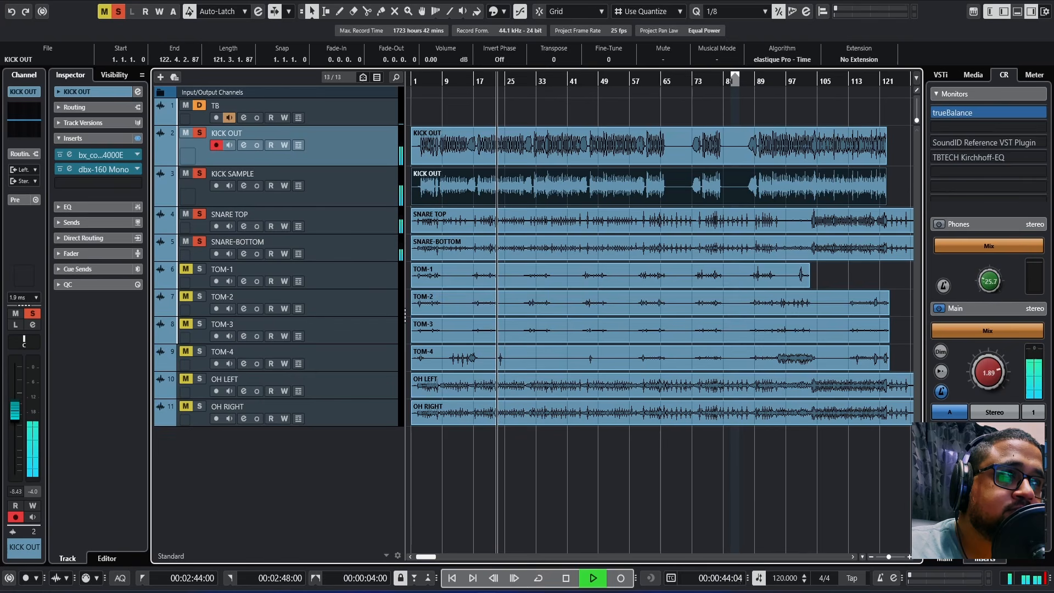
pyautogui.press('space')
# Select SNARE TOP and SNARE-BOTTOM and add a mono group track for them named Snare
pyautogui.click(345, 227)
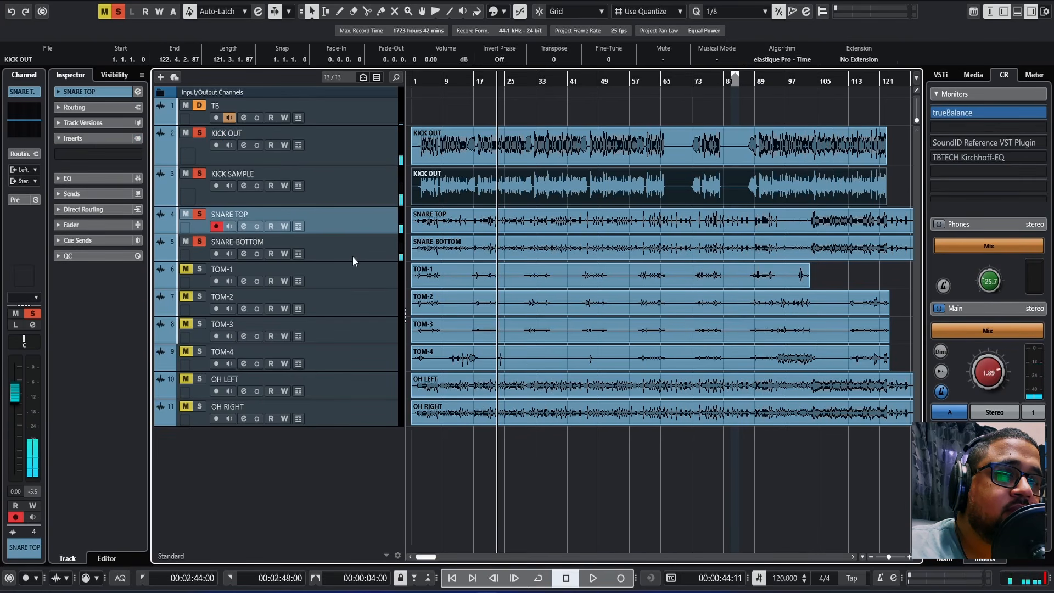
pyautogui.keyDown('shift'); pyautogui.click(354, 258); pyautogui.keyUp('shift')
pyautogui.hotkey('alt', 'g')
pyautogui.write('S')
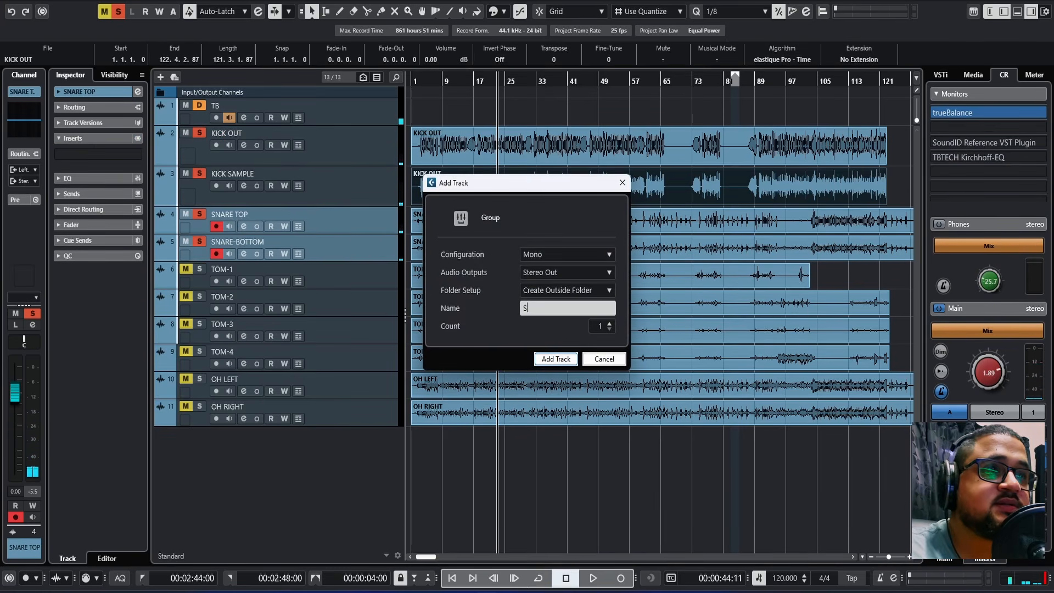
pyautogui.write('nare')
pyautogui.press('Return')
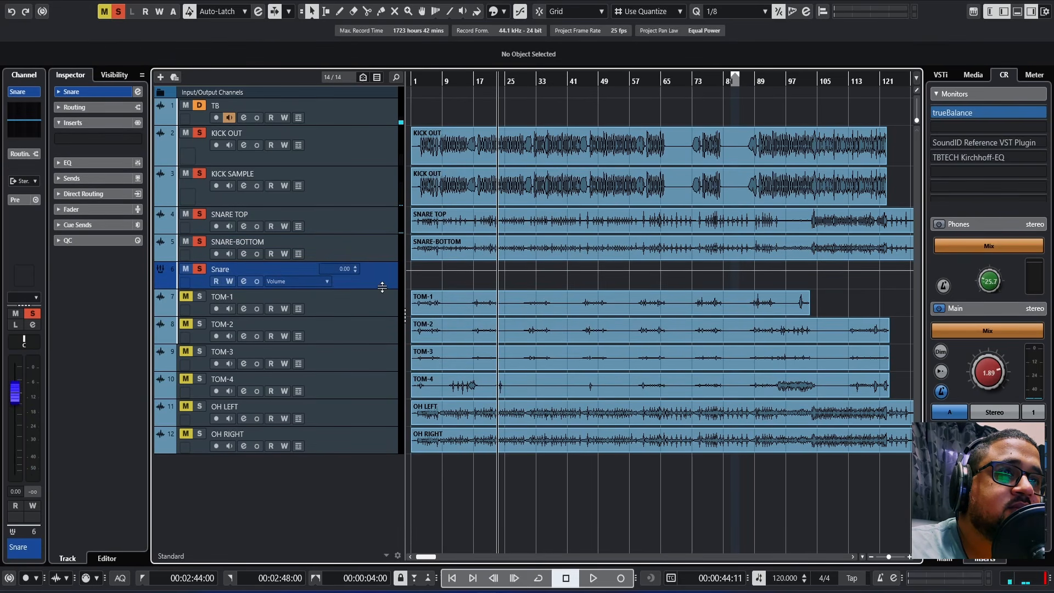
# Make the Snare group track taller and add a group track named Kick bus for KICK OUT and KICK SAMPLE
pyautogui.moveTo(382, 287); pyautogui.dragTo(370, 314)
pyautogui.keyDown('shift'); pyautogui.click(367, 196); pyautogui.keyUp('shift')
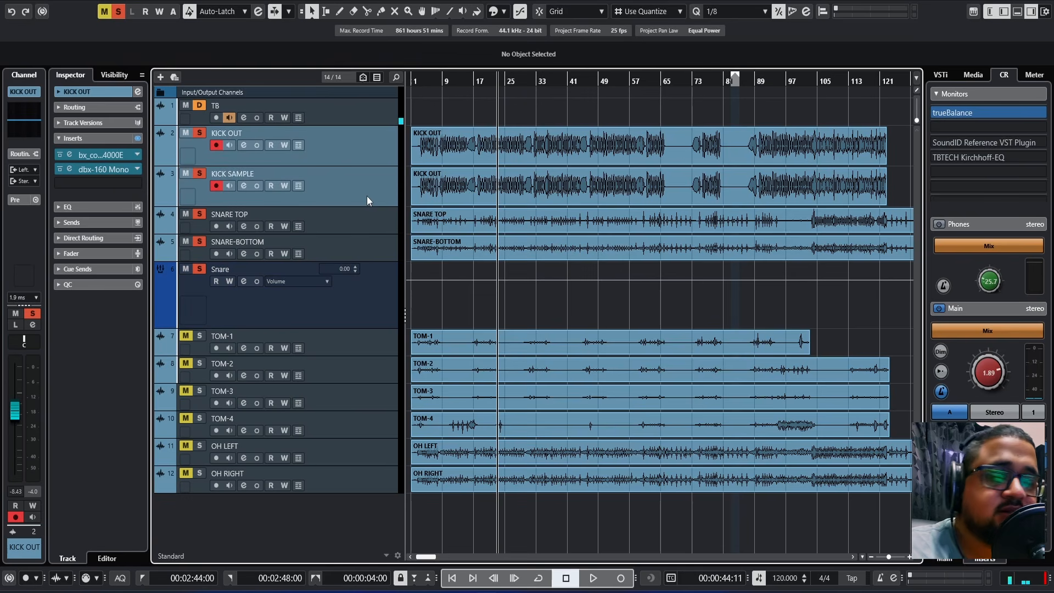
pyautogui.hotkey('shift', 'g')
pyautogui.write('Kick bus')
pyautogui.press('Return')
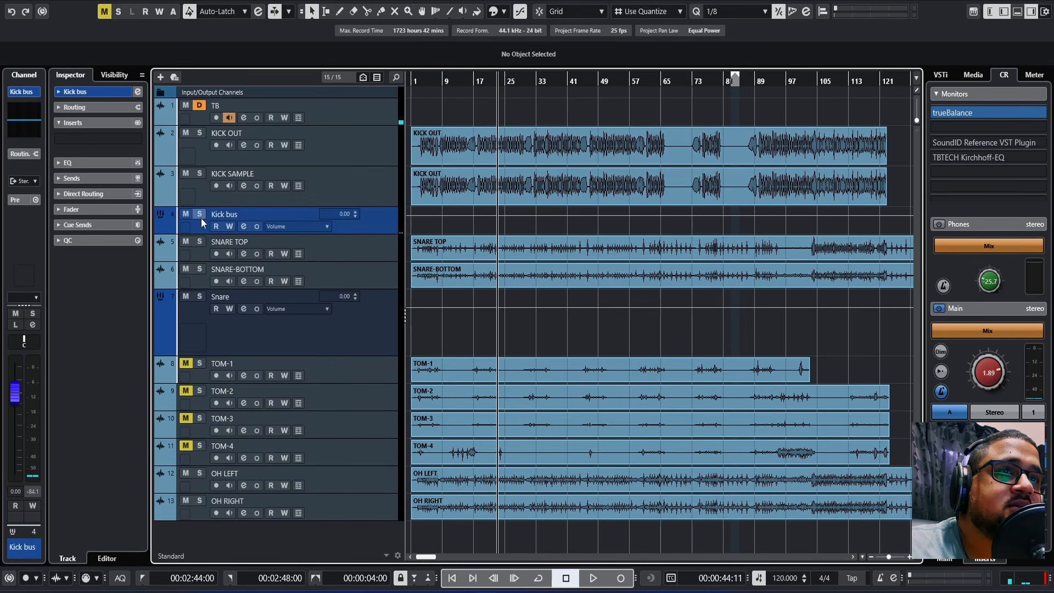
# Check the output routing of KICK OUT and KICK SAMPLE, and play with the Kick bus soloed
pyautogui.click(199, 215)
pyautogui.click(364, 143)
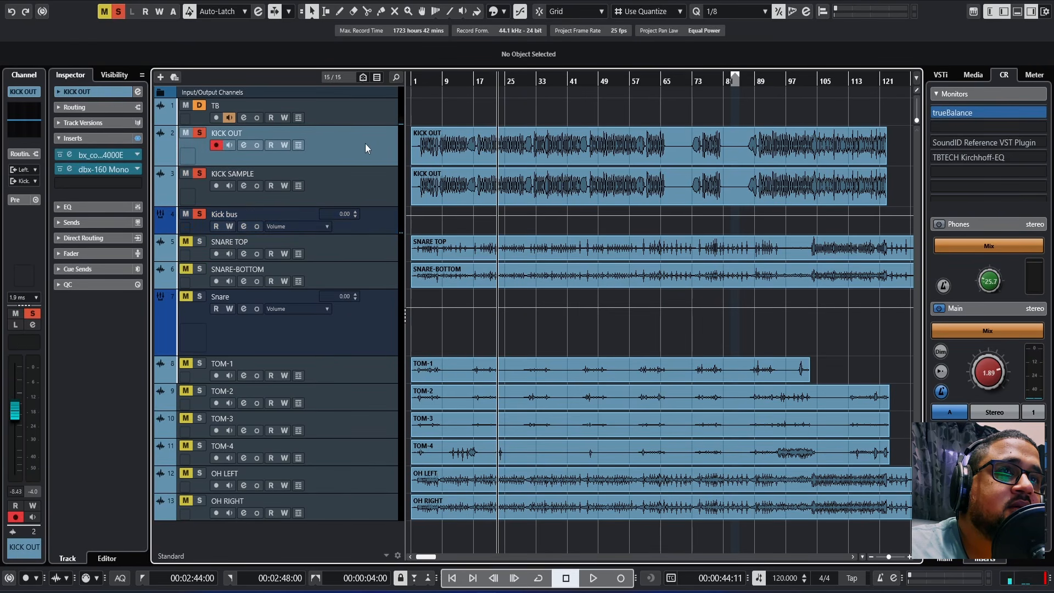
pyautogui.click(360, 203)
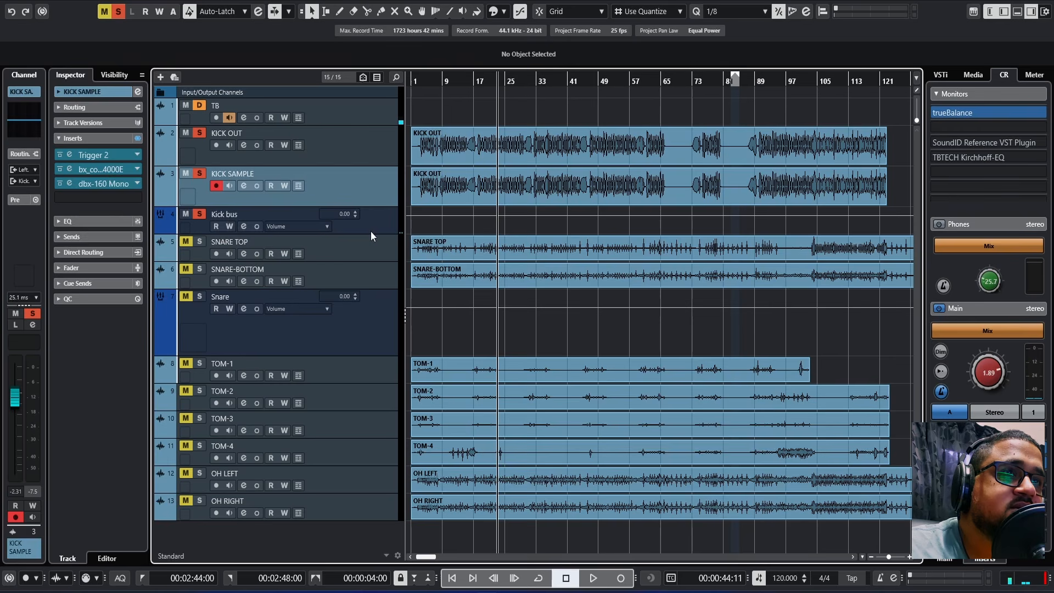
pyautogui.click(370, 231)
pyautogui.click(199, 214)
pyautogui.press('space')
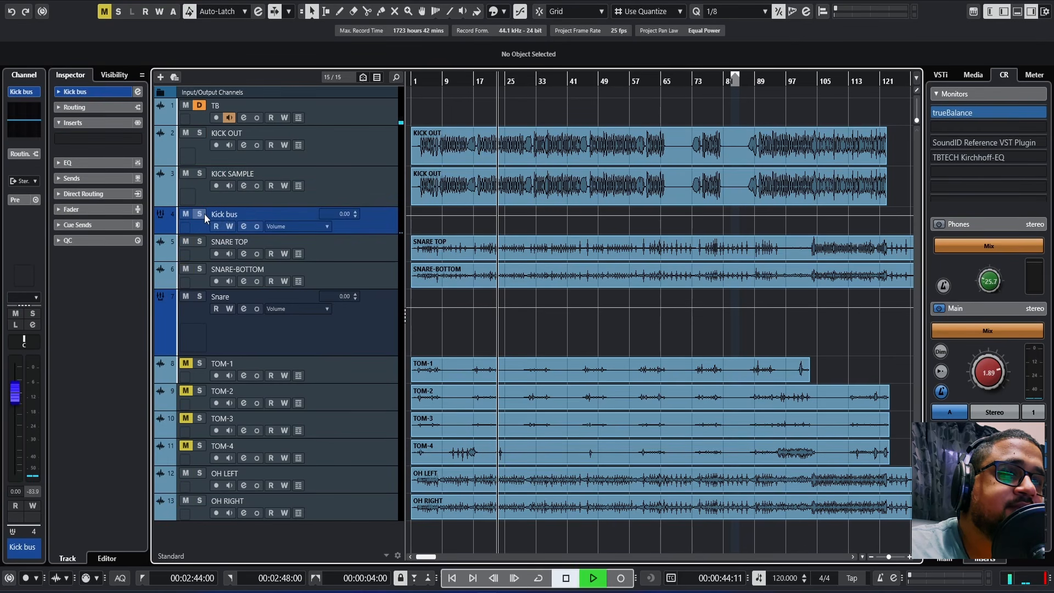
pyautogui.click(200, 214)
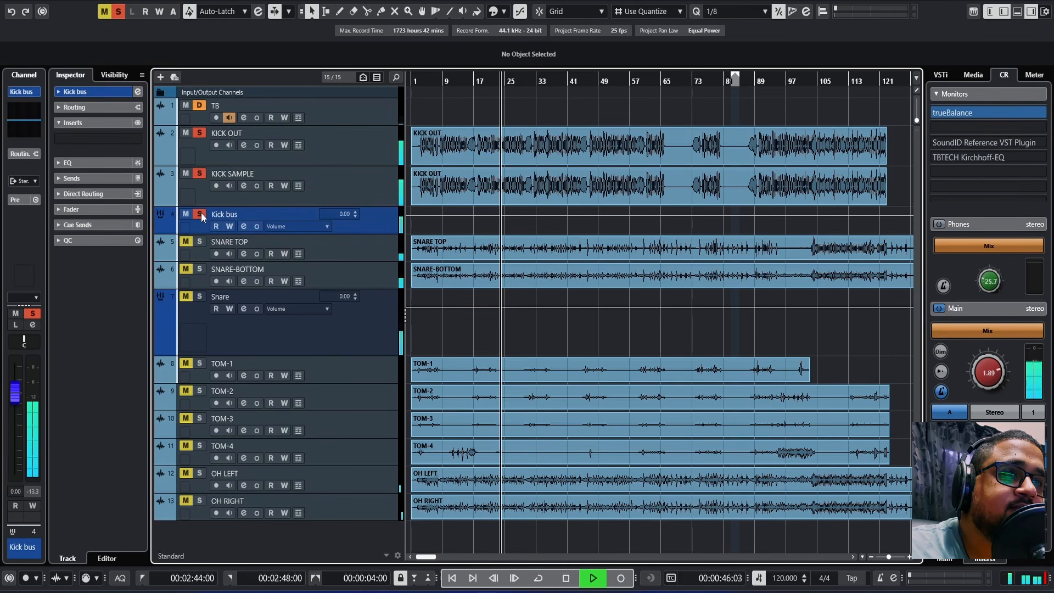
# Compare the Kick bus without and with the sample layer by unsoloing and re-soloing KICK SAMPLE
pyautogui.click(225, 199)
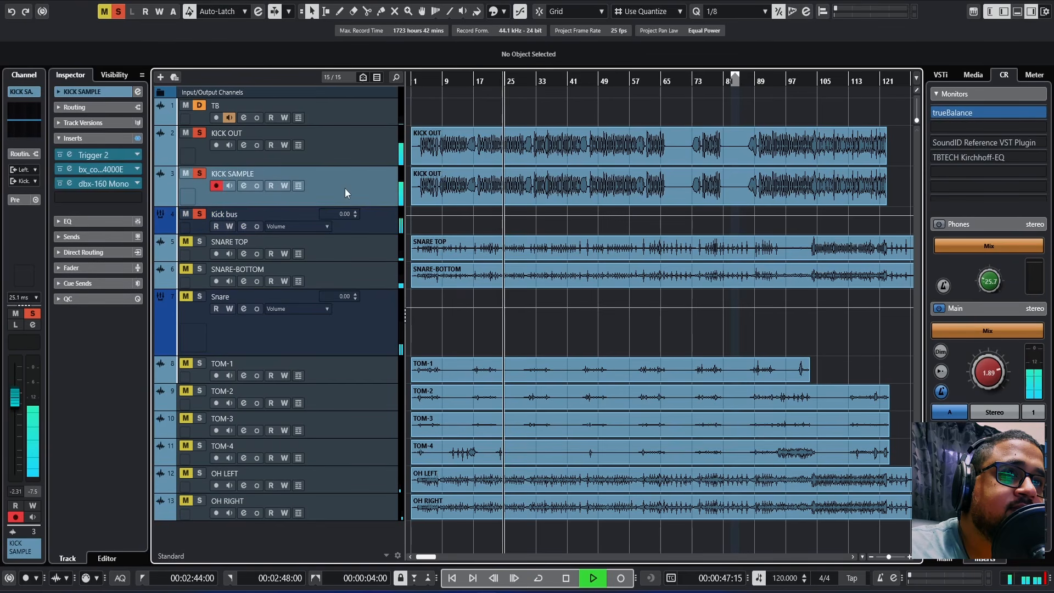
pyautogui.click(206, 172)
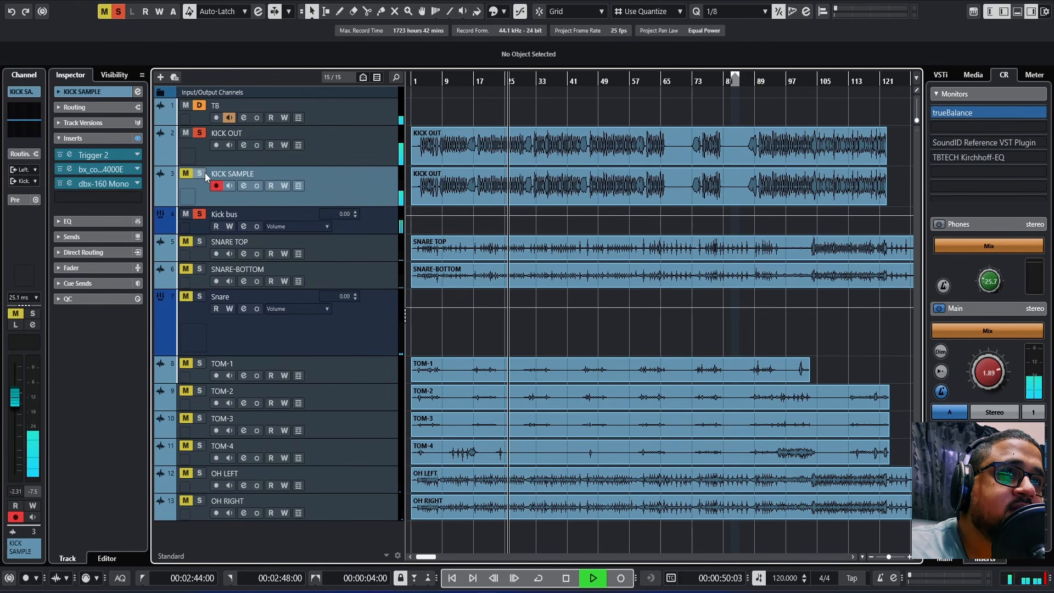
pyautogui.click(200, 174)
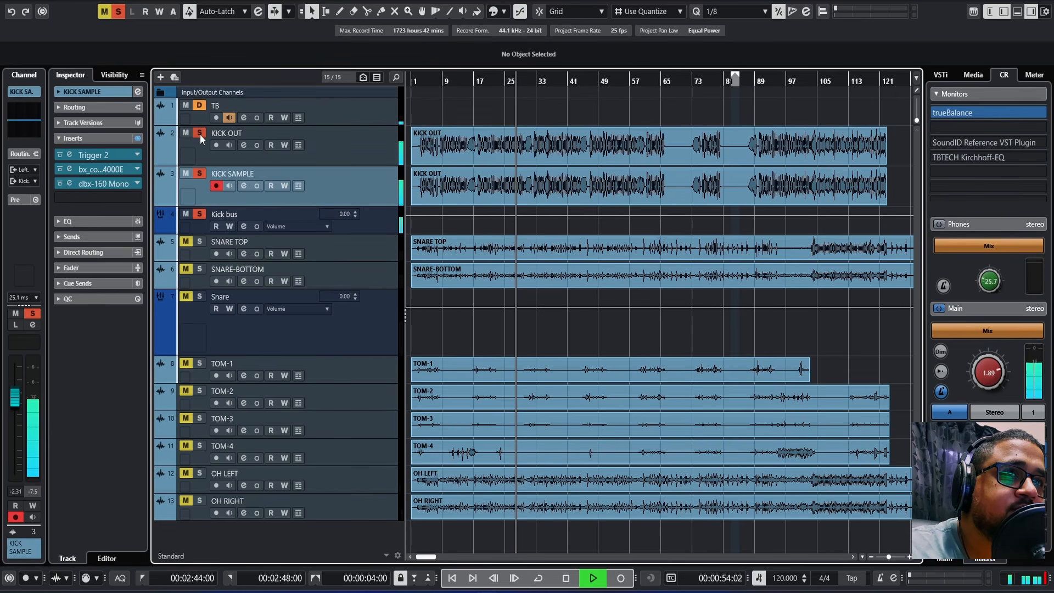
# Clear the kick solos, move the playhead to around bar 19, and play with the Snare group track soloed
pyautogui.click(463, 144)
pyautogui.click(485, 82)
pyautogui.click(383, 228)
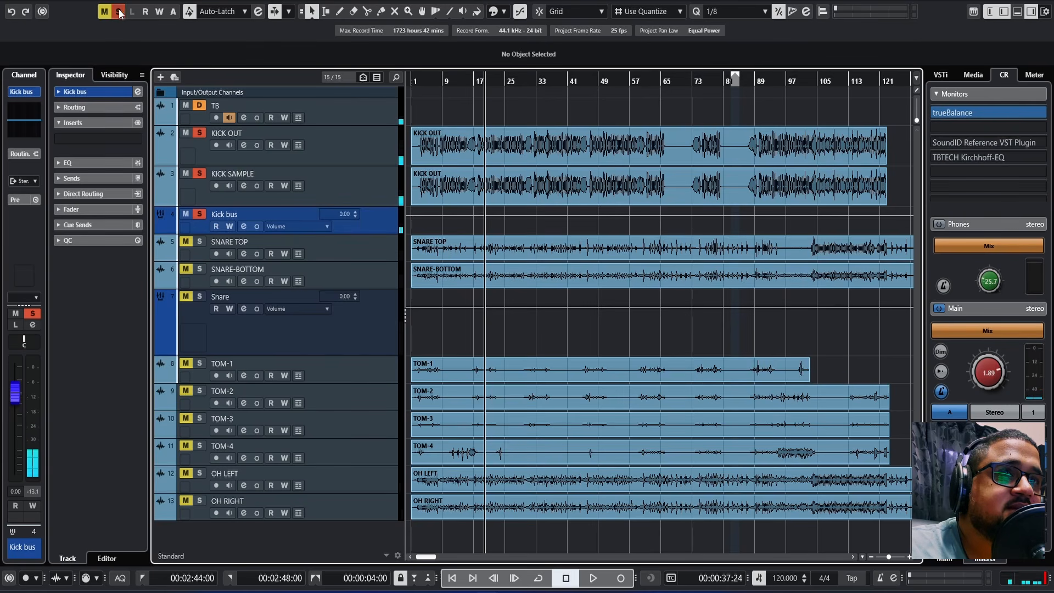
pyautogui.press('Down')
pyautogui.press('Down')
pyautogui.press('Down')
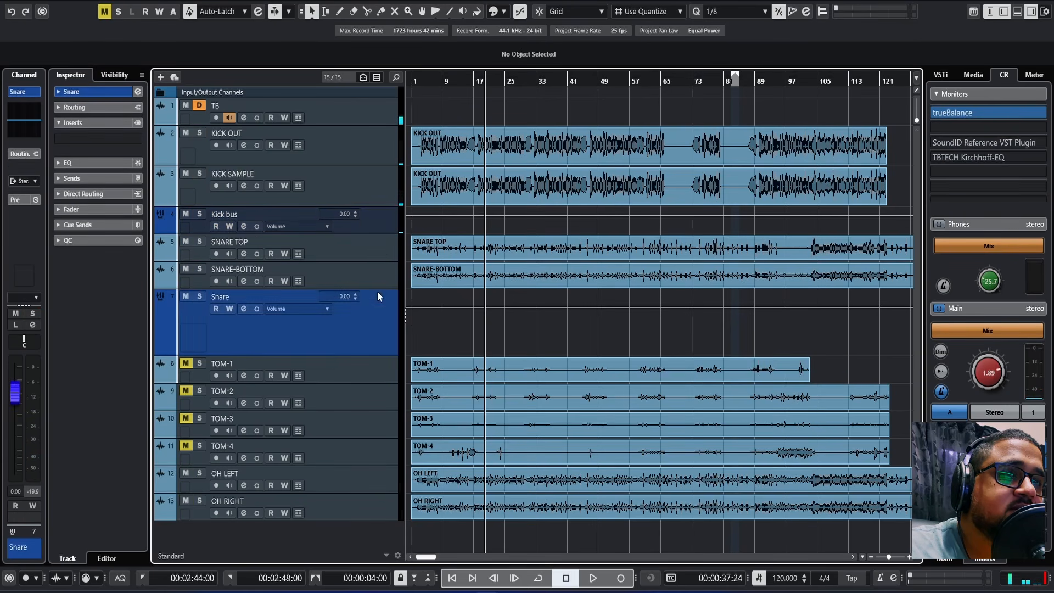
pyautogui.click(199, 297)
pyautogui.press('space')
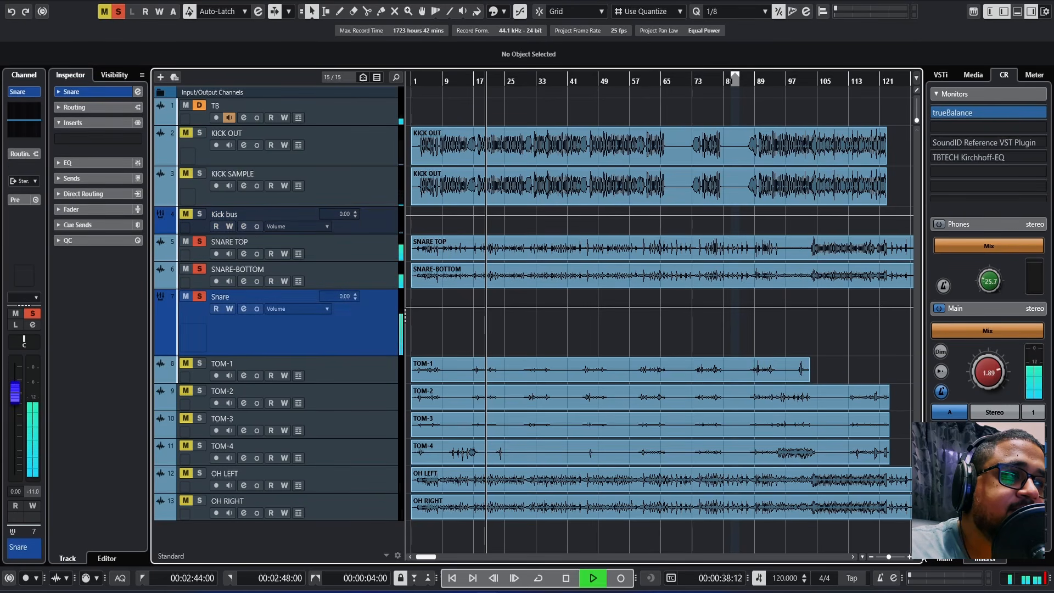
# Increase the track heights around the Snare group and listen to the soloed snare during playback
pyautogui.hotkey('shift', 'h')
pyautogui.hotkey('shift', 'h')
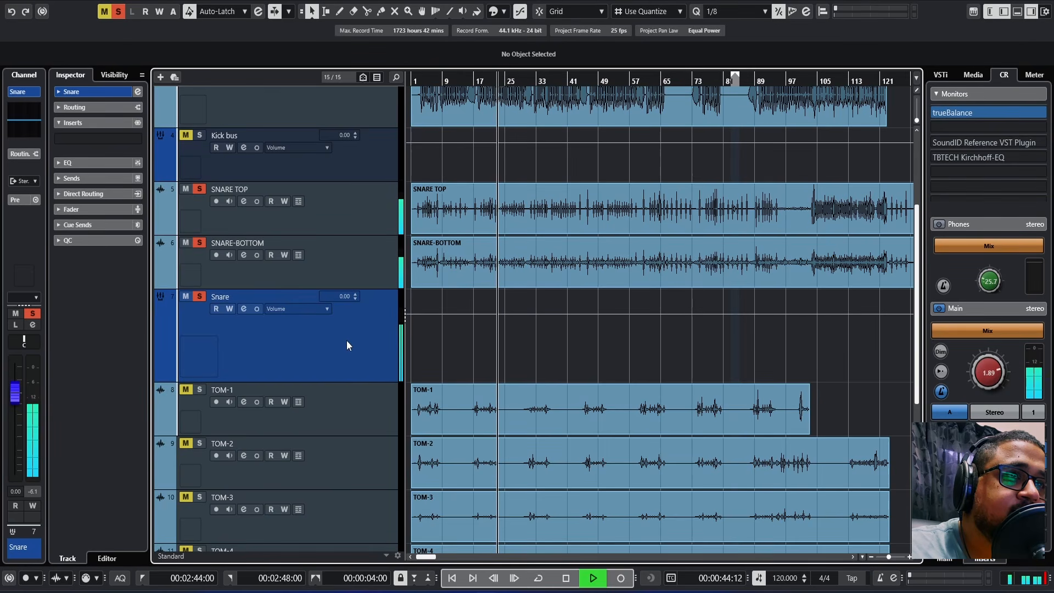
pyautogui.press('space')
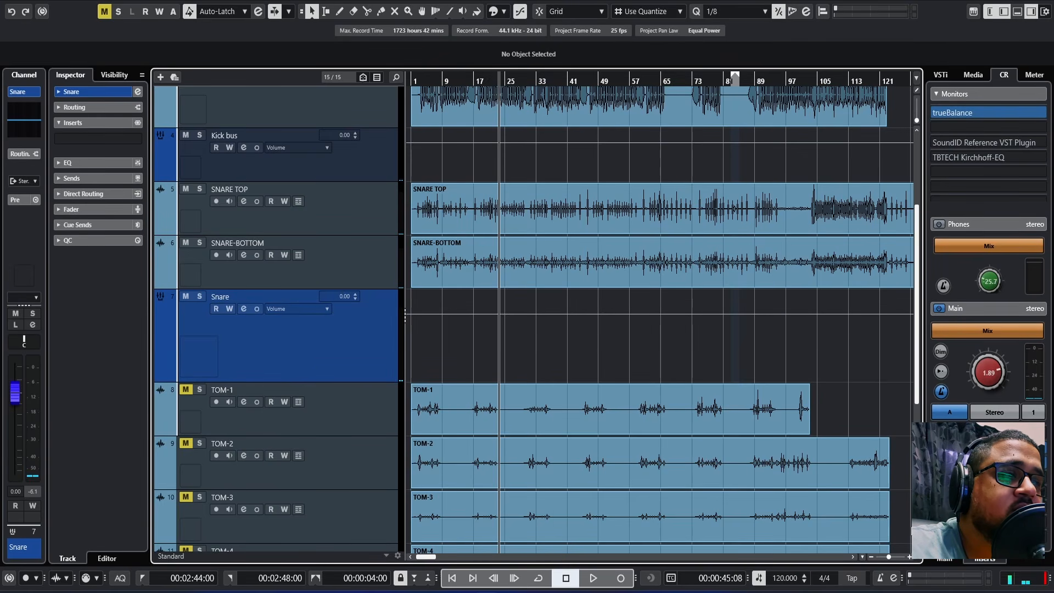
pyautogui.hotkey('shift', 'h')
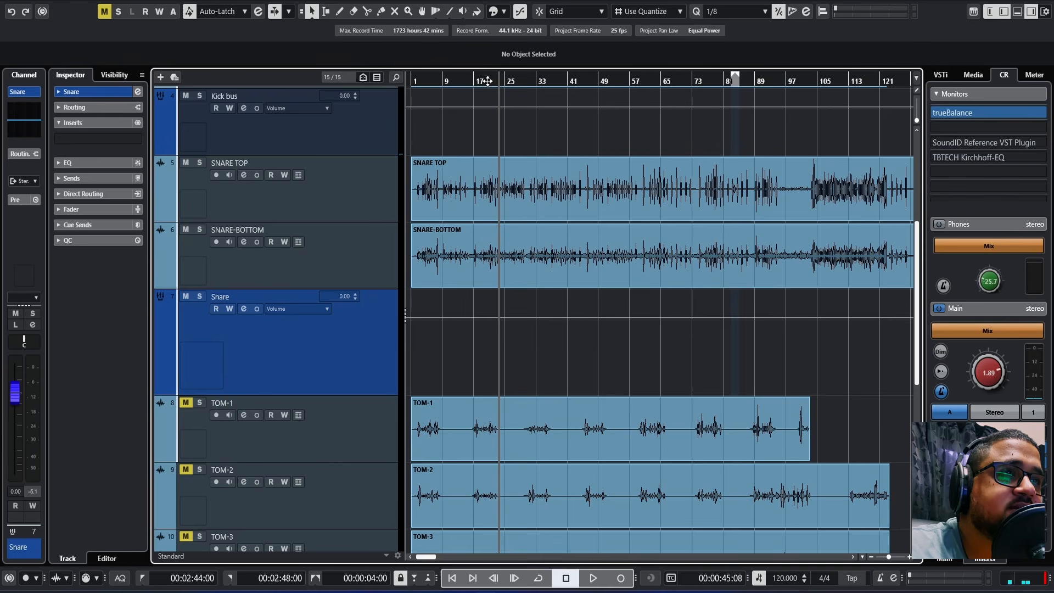
pyautogui.moveTo(486, 77); pyautogui.dragTo(543, 154)
pyautogui.moveTo(802, 374); pyautogui.dragTo(386, 362)
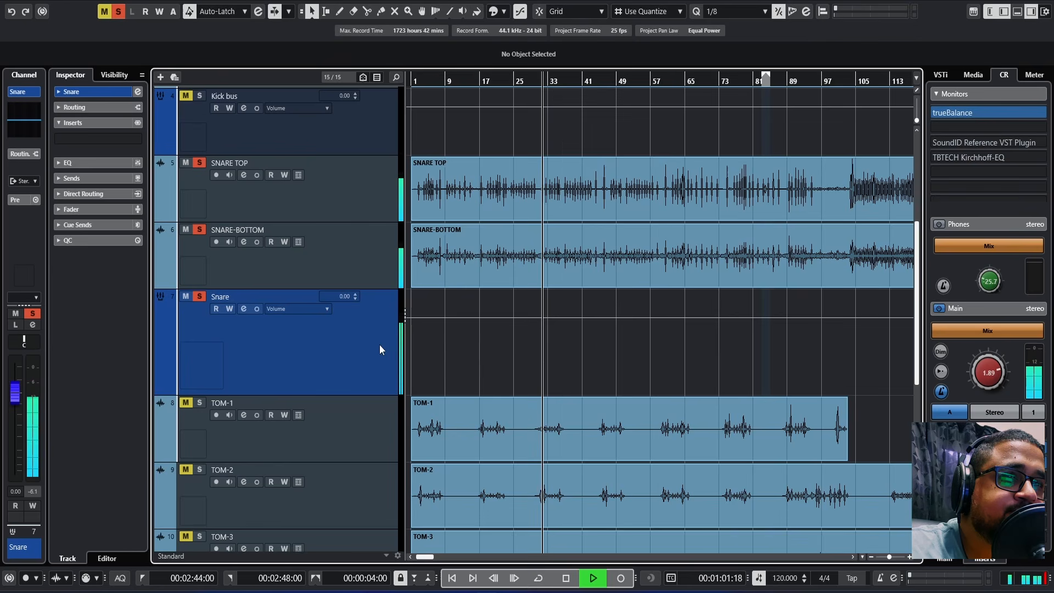
pyautogui.press('space')
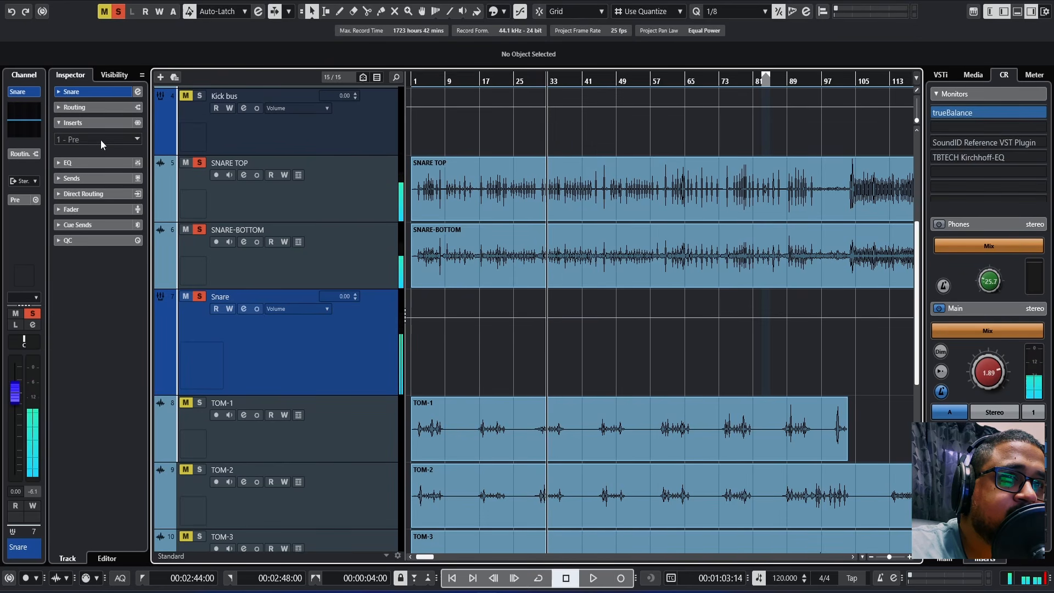
# Insert the Steinberg Frequency equalizer in the first insert slot of the Snare group track
pyautogui.click(100, 140)
pyautogui.write('freq')
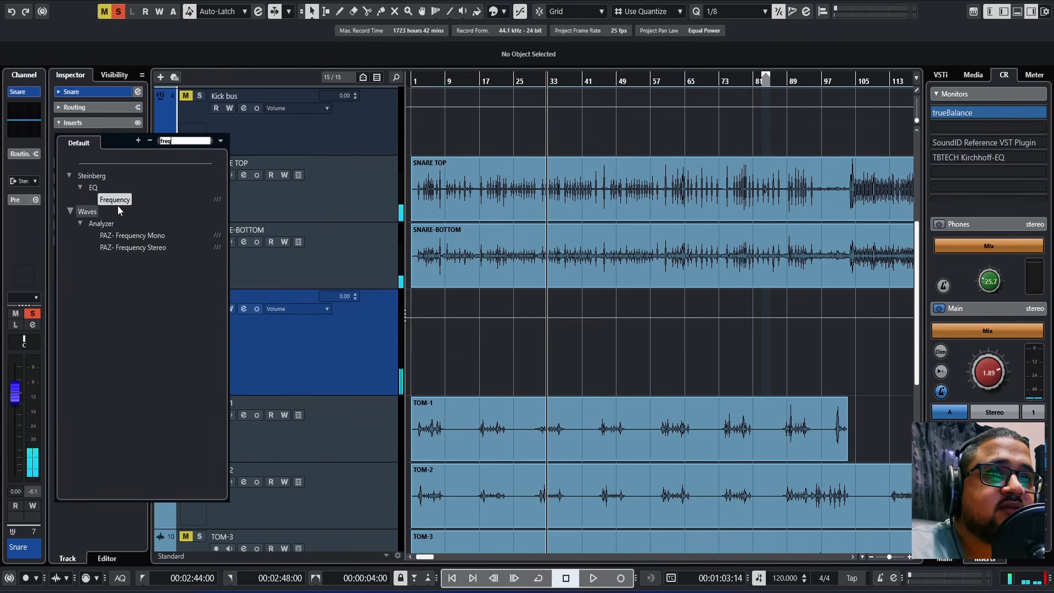
pyautogui.click(117, 202)
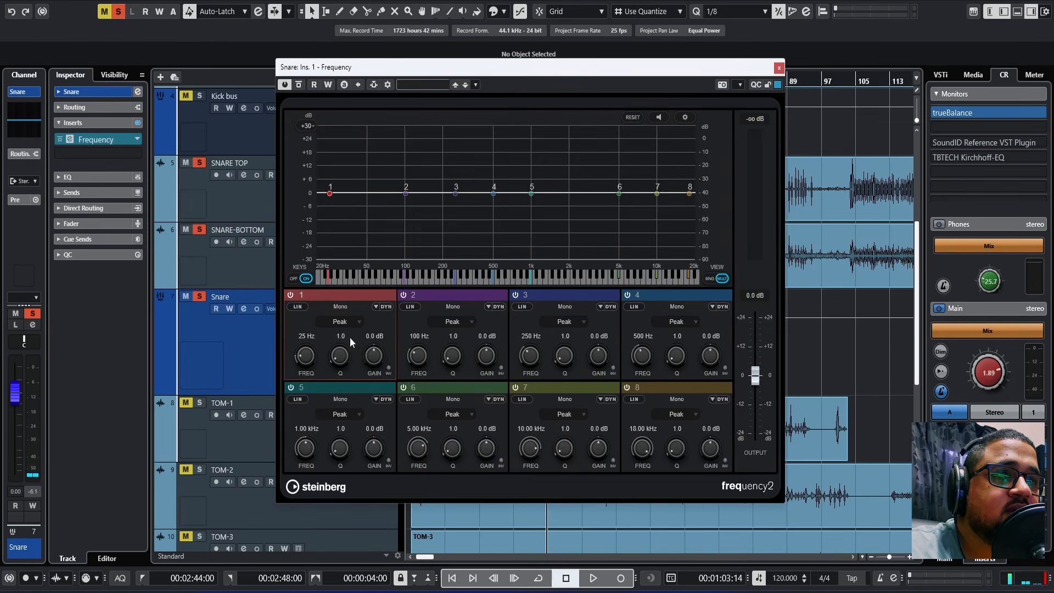
# Set Frequency's band 1 to Cut 24 at 189 Hz during playback, and switch band 3 off
pyautogui.click(586, 582)
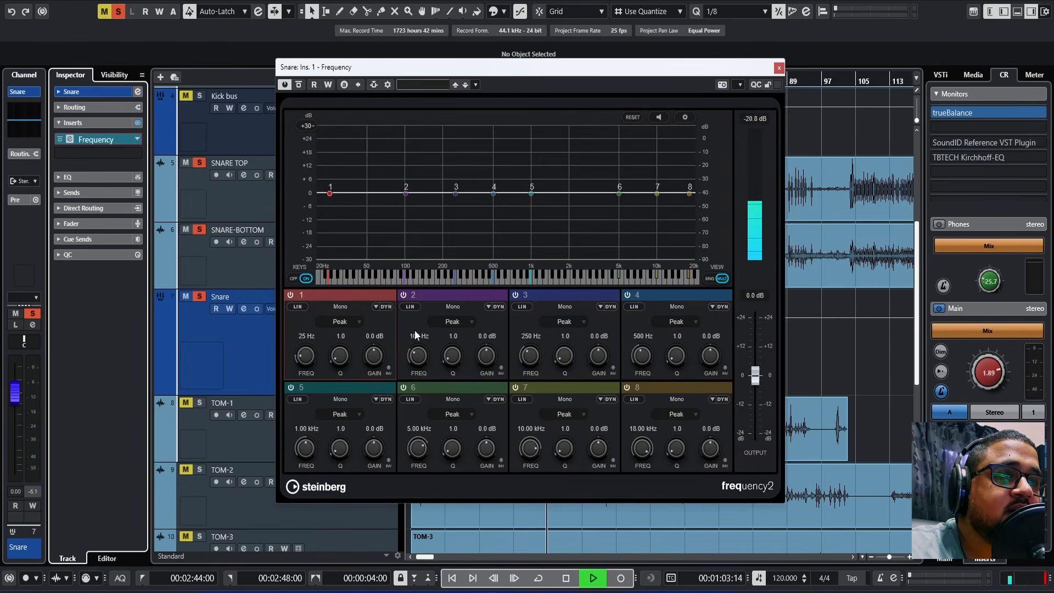
pyautogui.click(347, 322)
pyautogui.click(353, 363)
pyautogui.moveTo(306, 360); pyautogui.dragTo(306, 338)
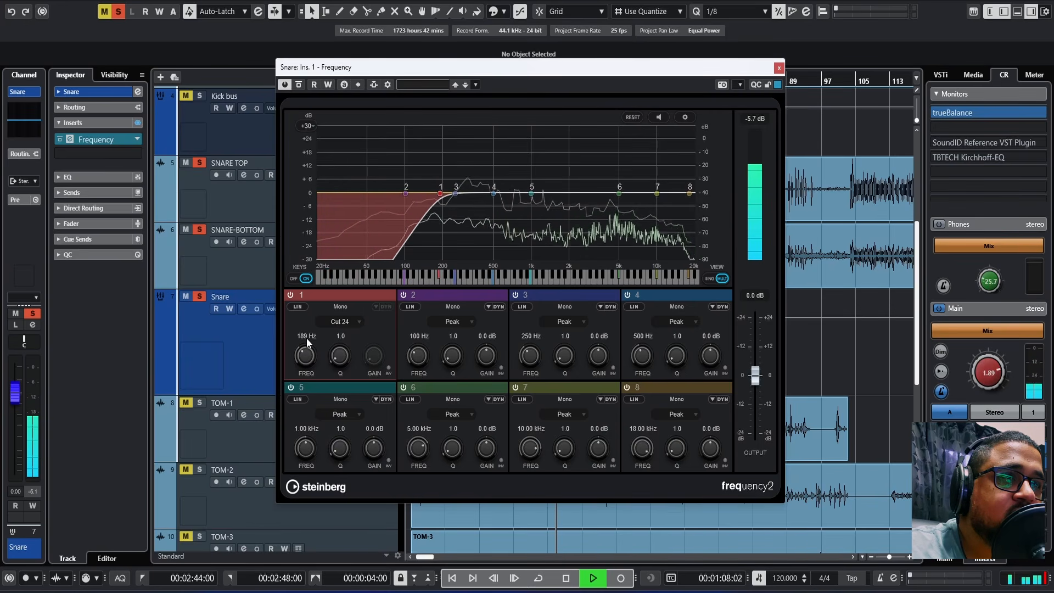
pyautogui.click(566, 578)
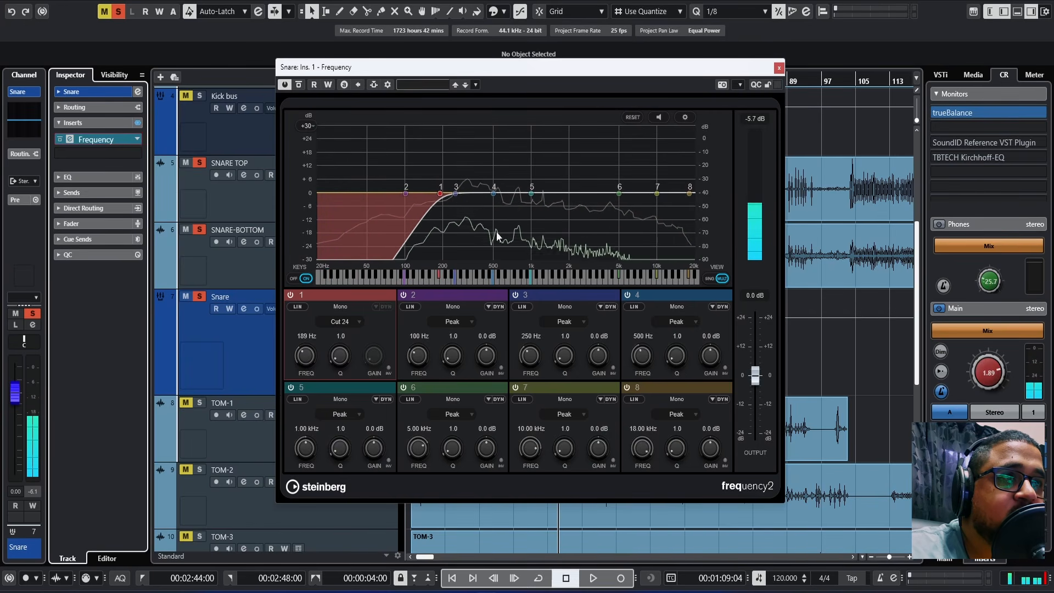
pyautogui.moveTo(455, 193); pyautogui.dragTo(470, 190)
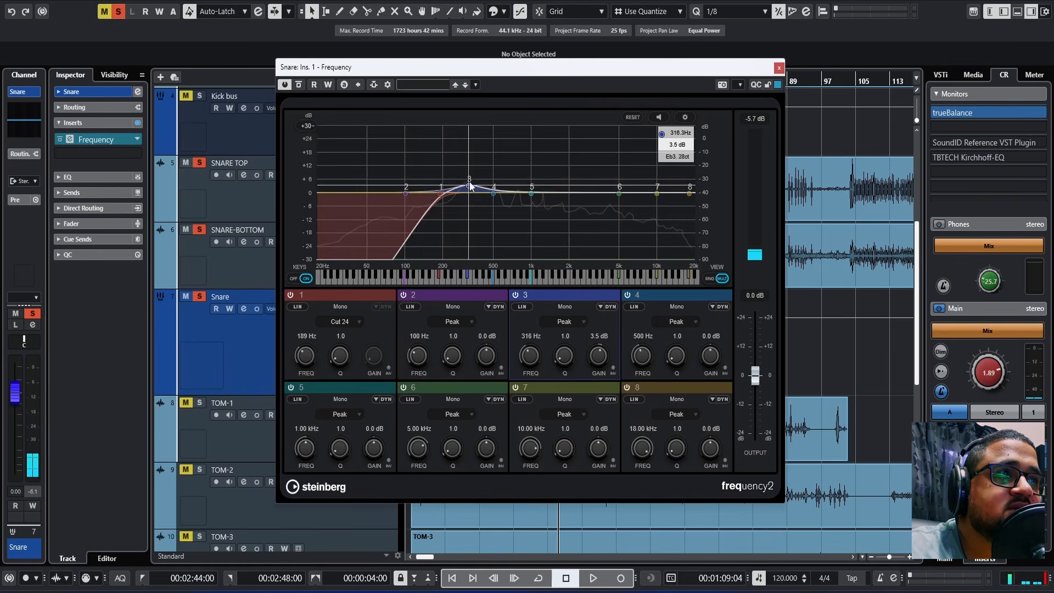
pyautogui.click(516, 296)
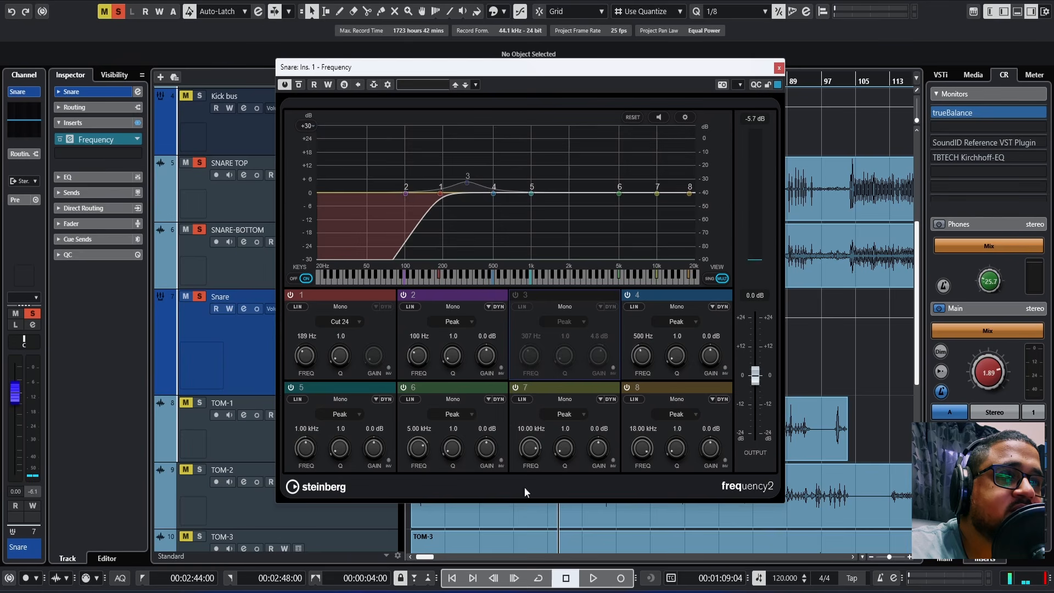
# Compare the snare with the band 1 low cut bypassed and re-enabled during playback, and close the equalizer
pyautogui.click(566, 581)
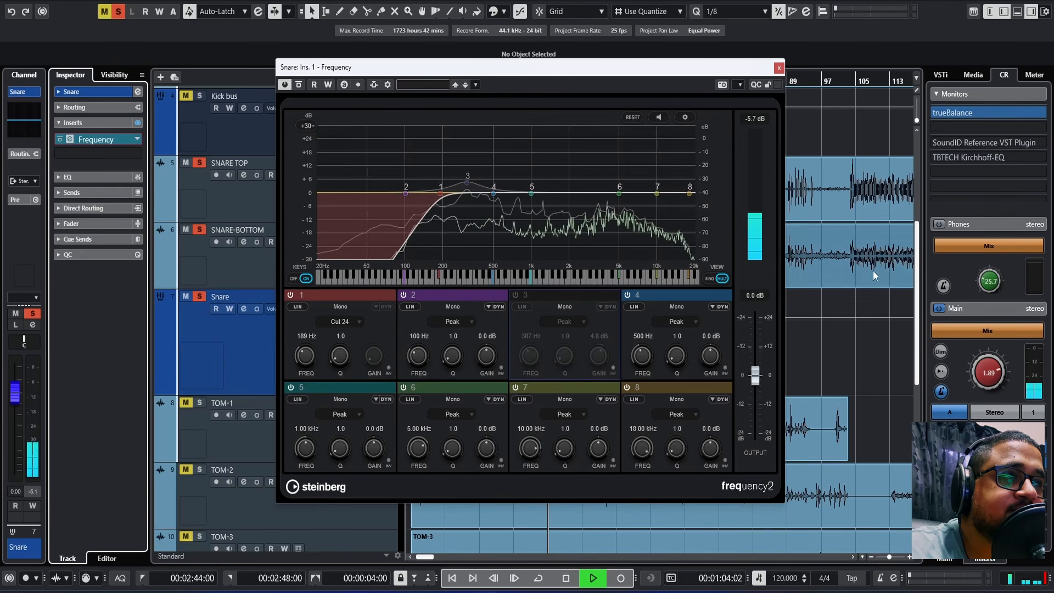
pyautogui.click(290, 294)
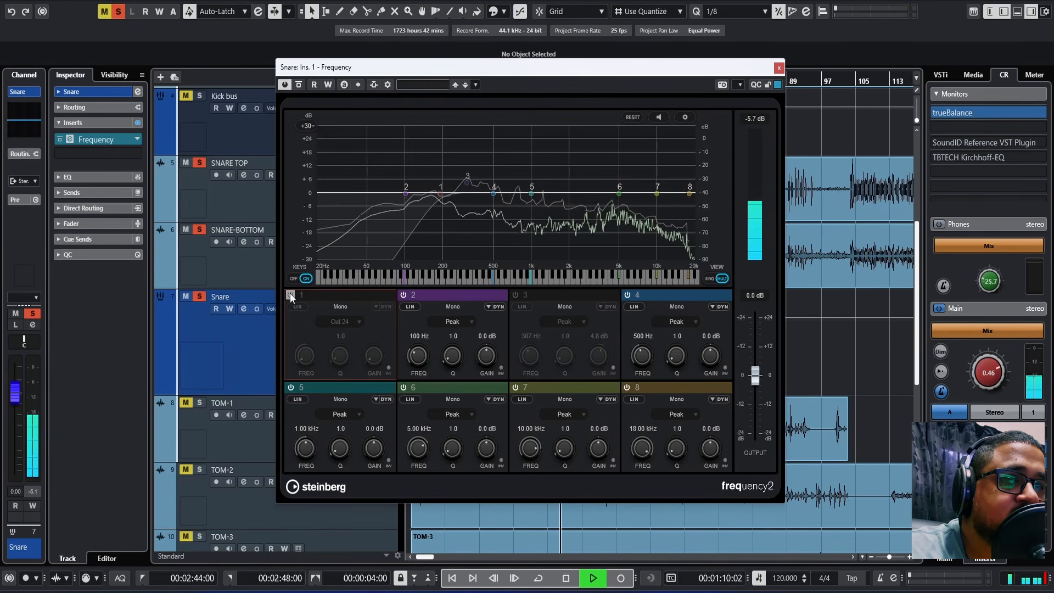
pyautogui.click(290, 295)
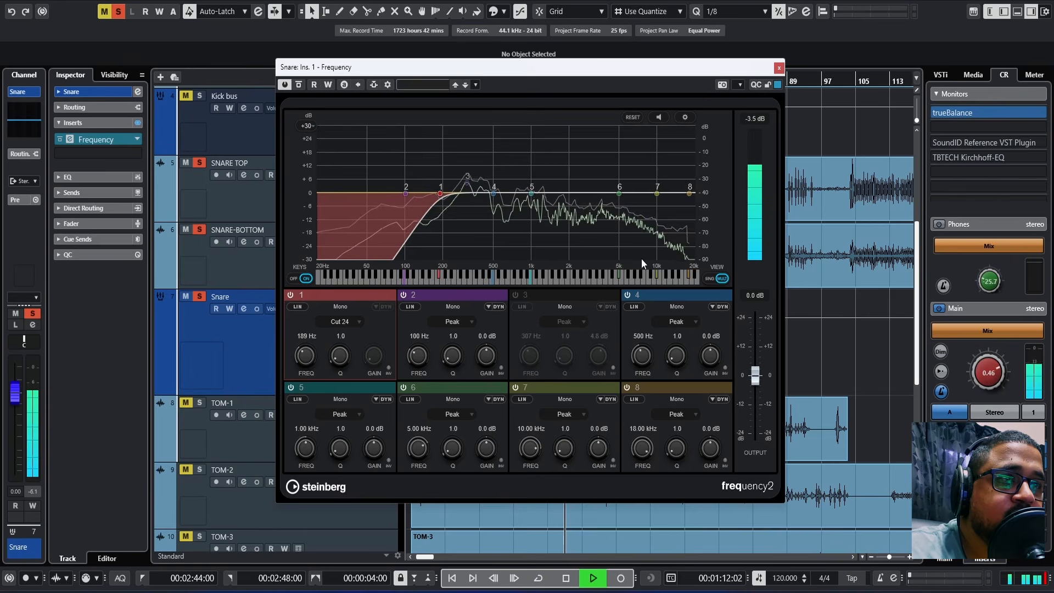
pyautogui.press('space')
pyautogui.click(778, 68)
# Insert bx_console SSL 4000 E in the second insert slot of the Snare group track
pyautogui.click(95, 157)
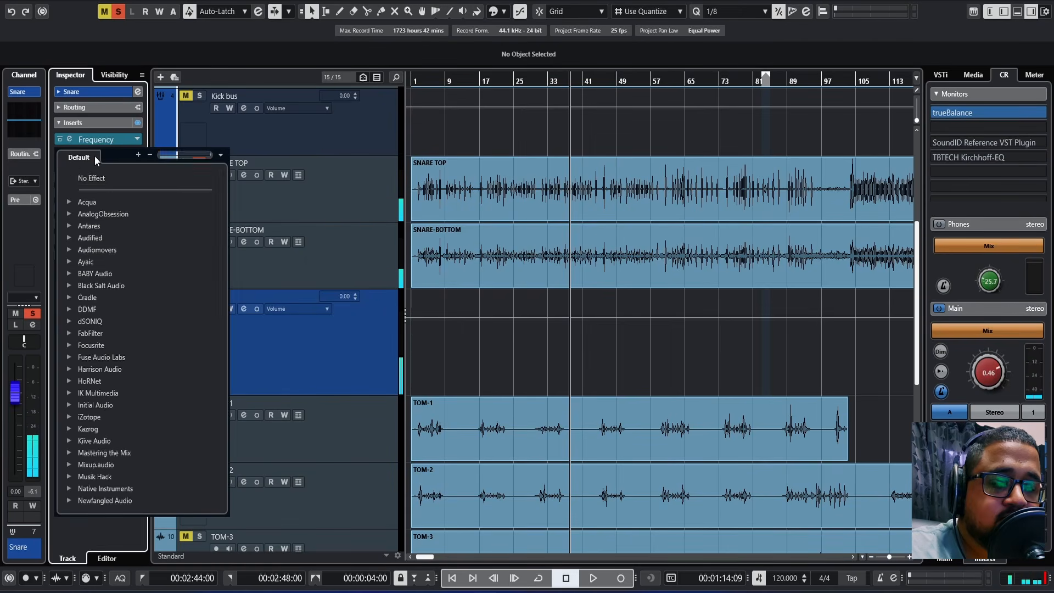
pyautogui.write('ssl')
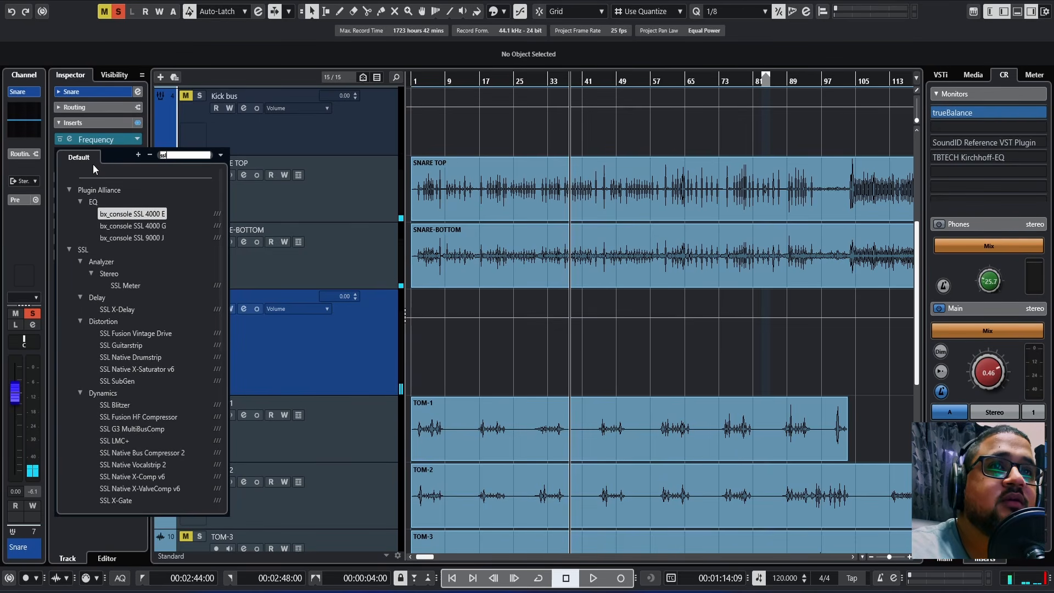
pyautogui.doubleClick(133, 216)
pyautogui.moveTo(507, 81); pyautogui.dragTo(509, 70)
# Place the SSL equaliser pre-dynamics, slightly boost the HMF gain, and set the HF gain to about +4.7 dB
pyautogui.click(707, 479)
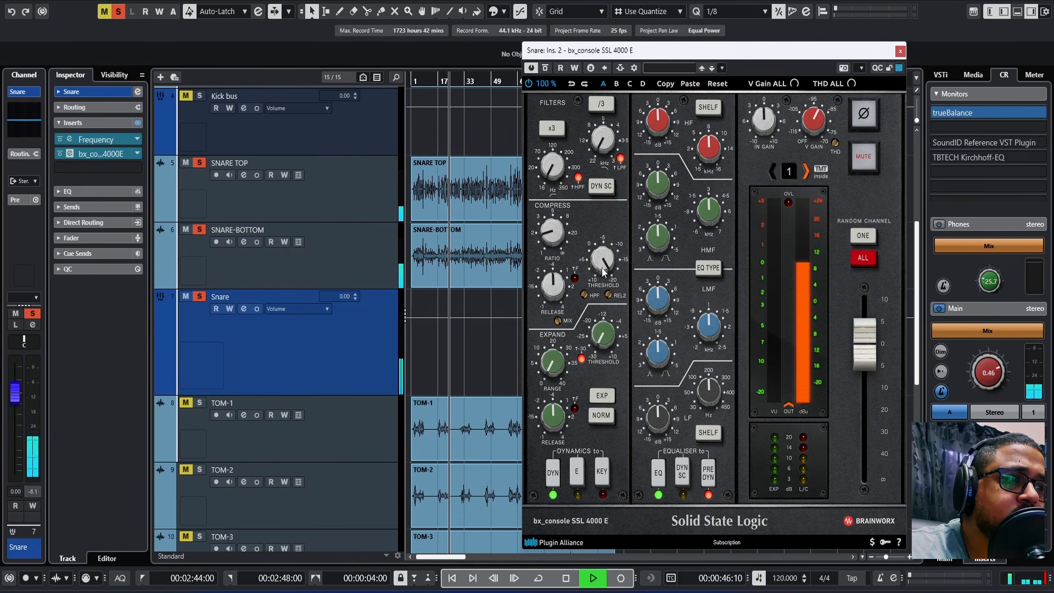
pyautogui.moveTo(660, 185); pyautogui.dragTo(667, 181)
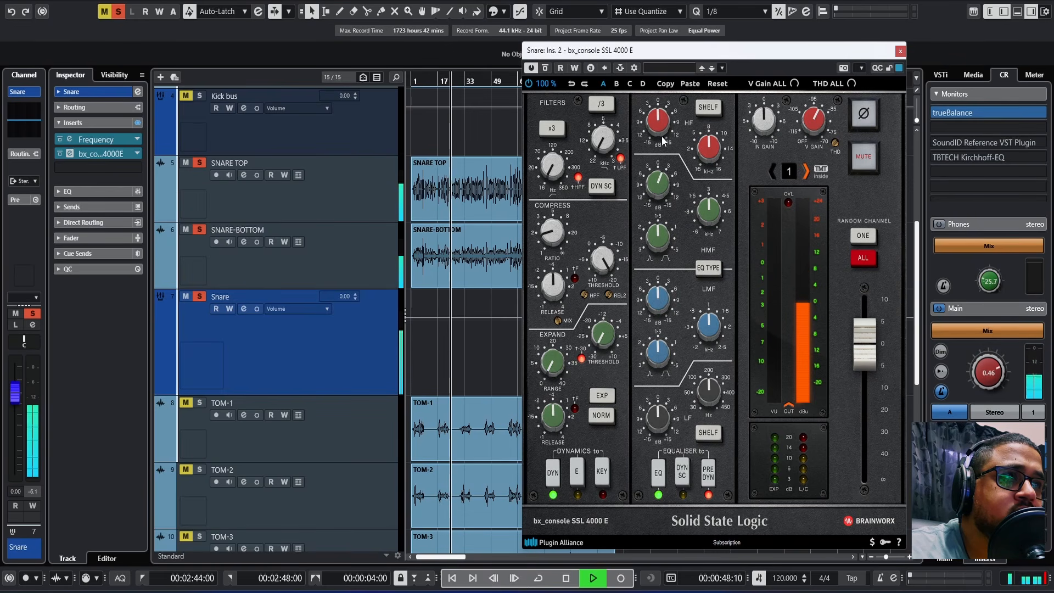
pyautogui.moveTo(661, 131); pyautogui.dragTo(665, 121)
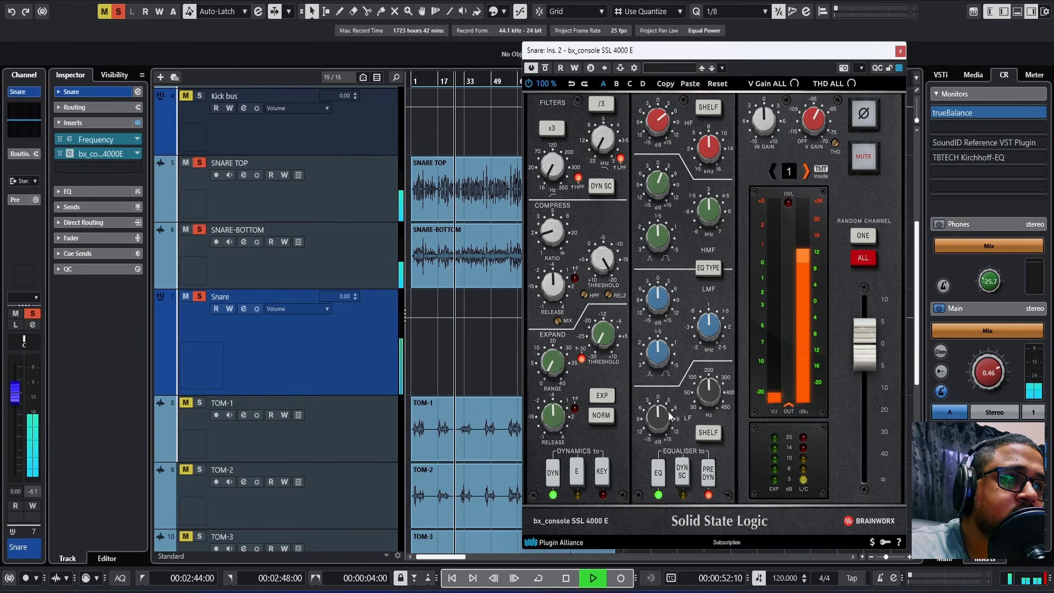
pyautogui.moveTo(661, 125); pyautogui.dragTo(664, 130)
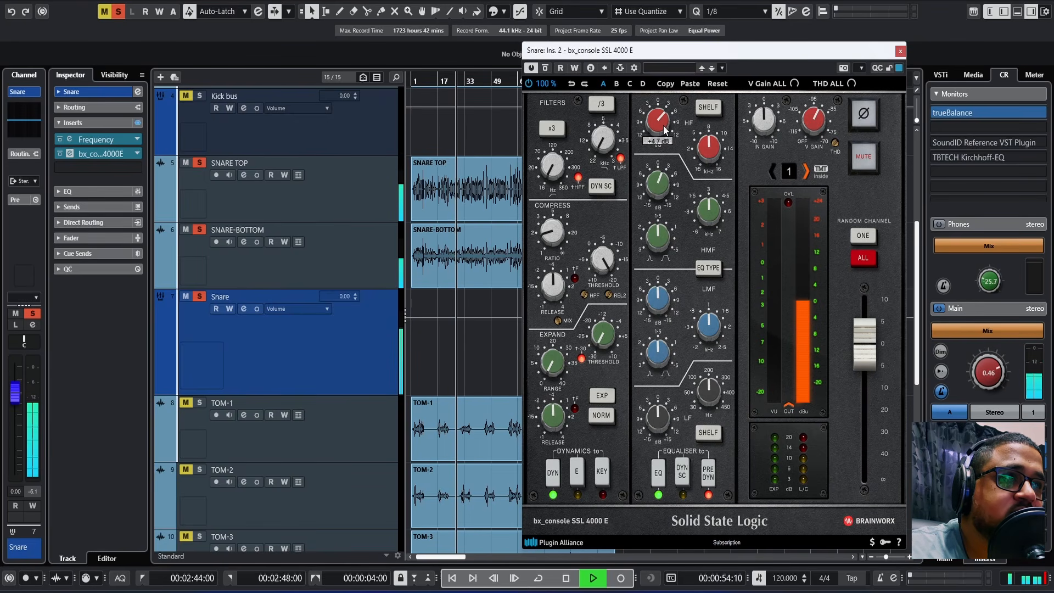
pyautogui.press('space')
pyautogui.click(899, 52)
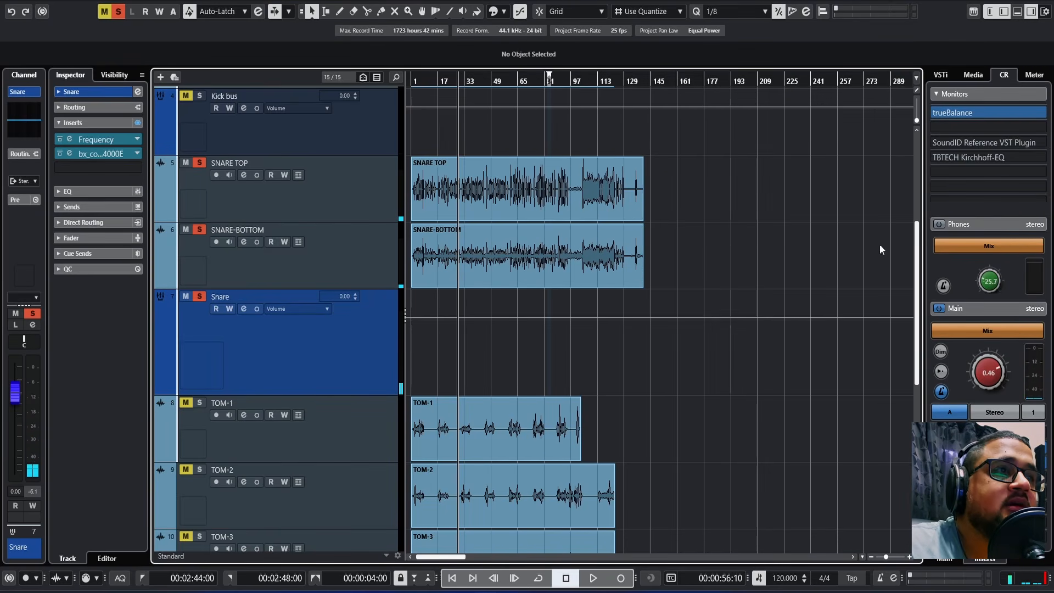
# Reduce the overall track heights, move the playhead to around bar 19, and make the two snare microphone tracks taller
pyautogui.hotkey('shift', 'g')
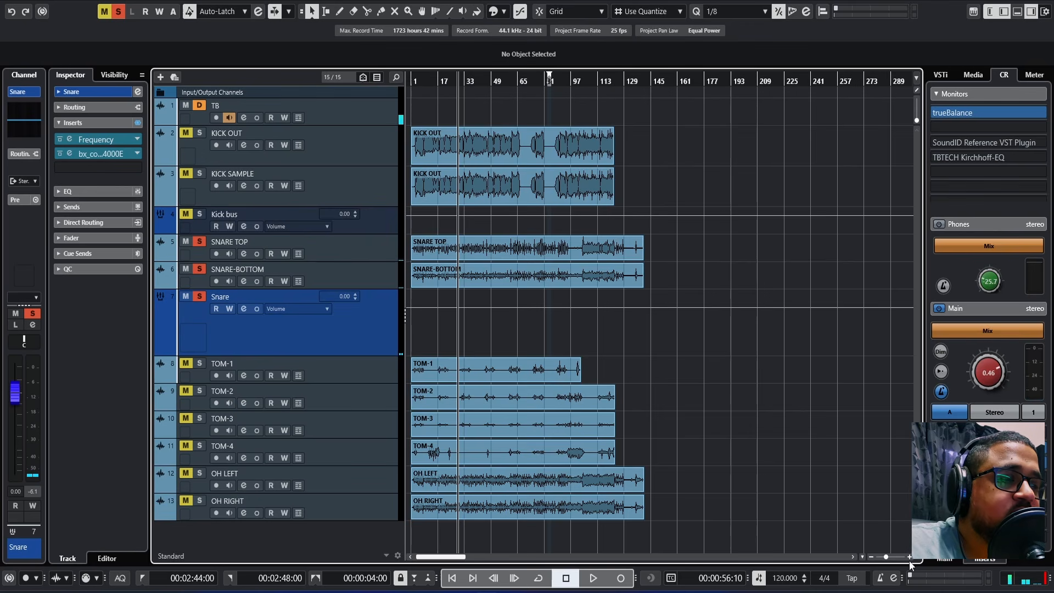
pyautogui.moveTo(887, 556); pyautogui.dragTo(892, 556)
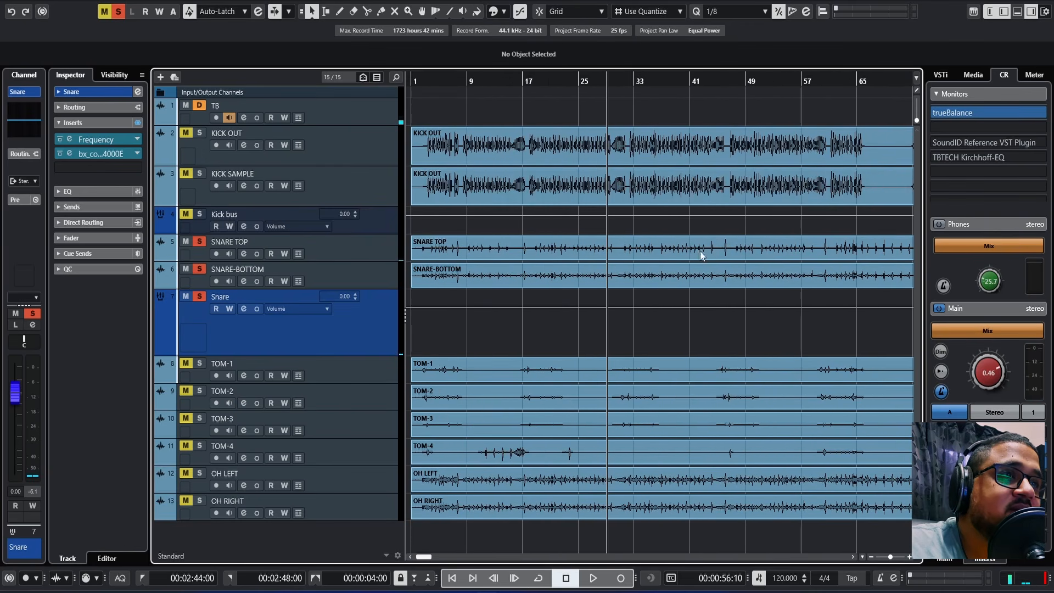
pyautogui.click(540, 74)
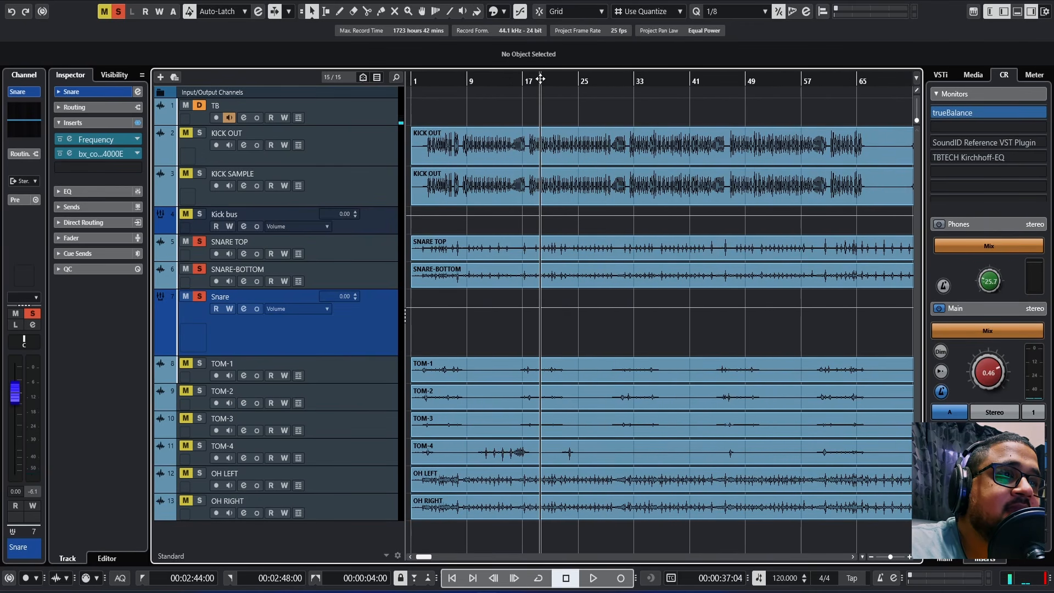
pyautogui.click(380, 252)
pyautogui.click(377, 285)
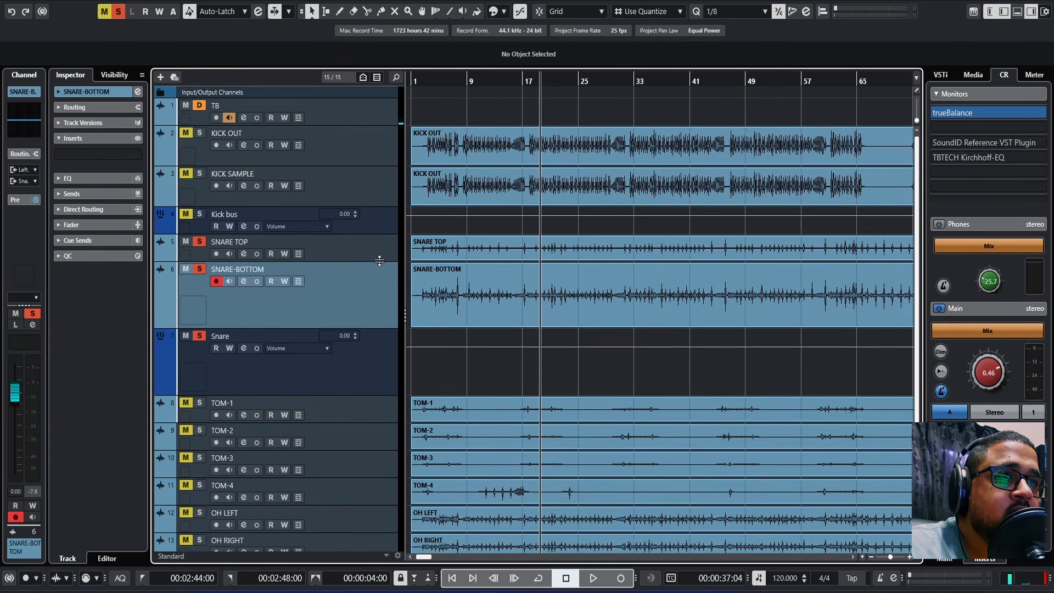
# Insert the Silencer plug-in on SNARE TOP and move its window clear of the track list
pyautogui.click(219, 255)
pyautogui.click(106, 150)
pyautogui.write('sil')
pyautogui.doubleClick(112, 275)
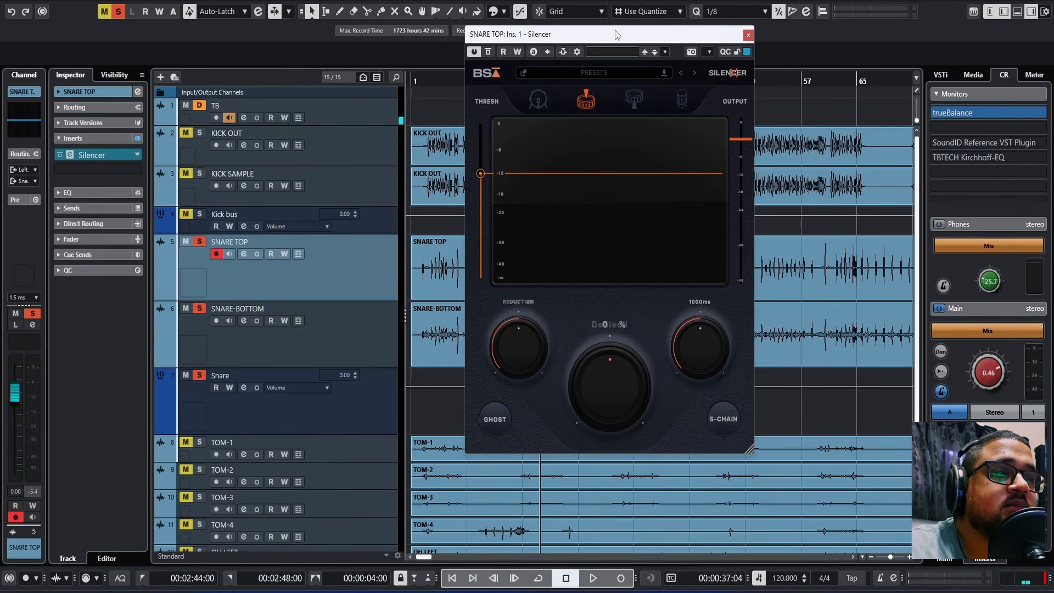
pyautogui.moveTo(615, 34); pyautogui.dragTo(739, 69)
# Play with SNARE-BOTTOM unsoloed and lower the Silencer threshold on SNARE TOP to slightly below the -24 mark
pyautogui.press('space')
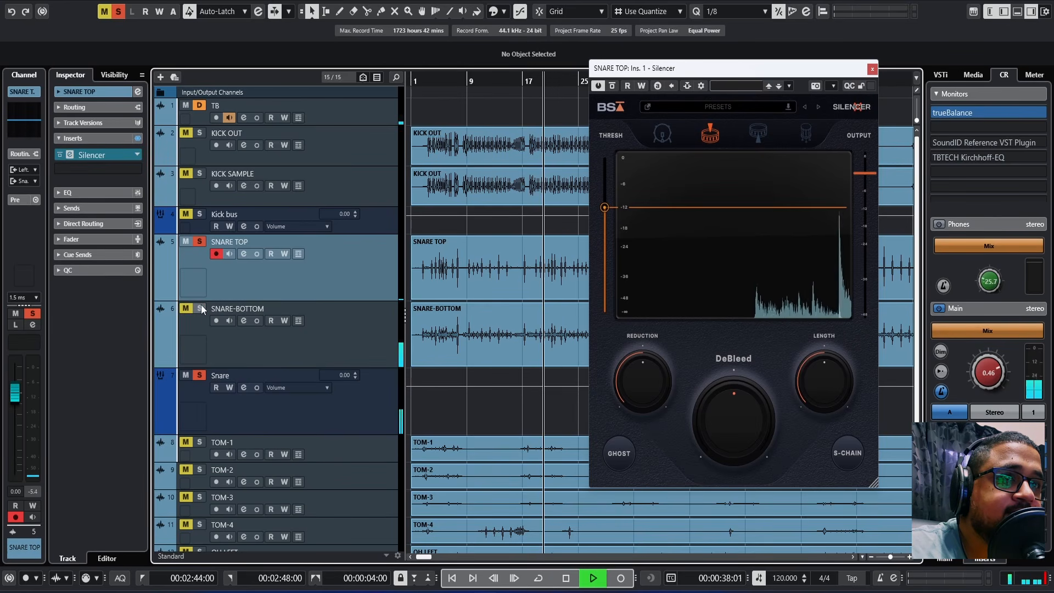
pyautogui.moveTo(604, 208); pyautogui.dragTo(605, 266)
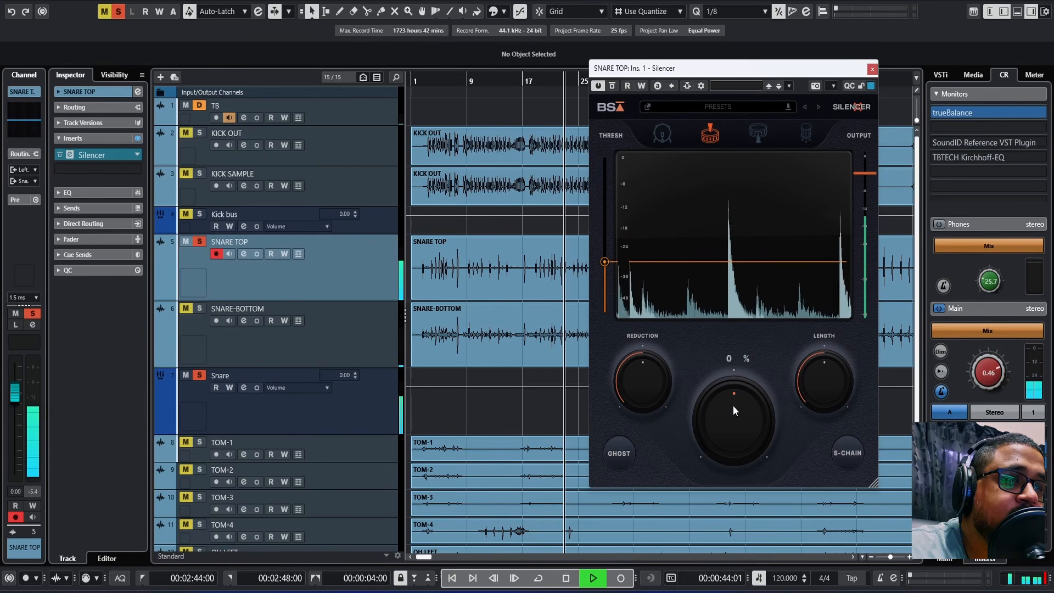
pyautogui.press('space')
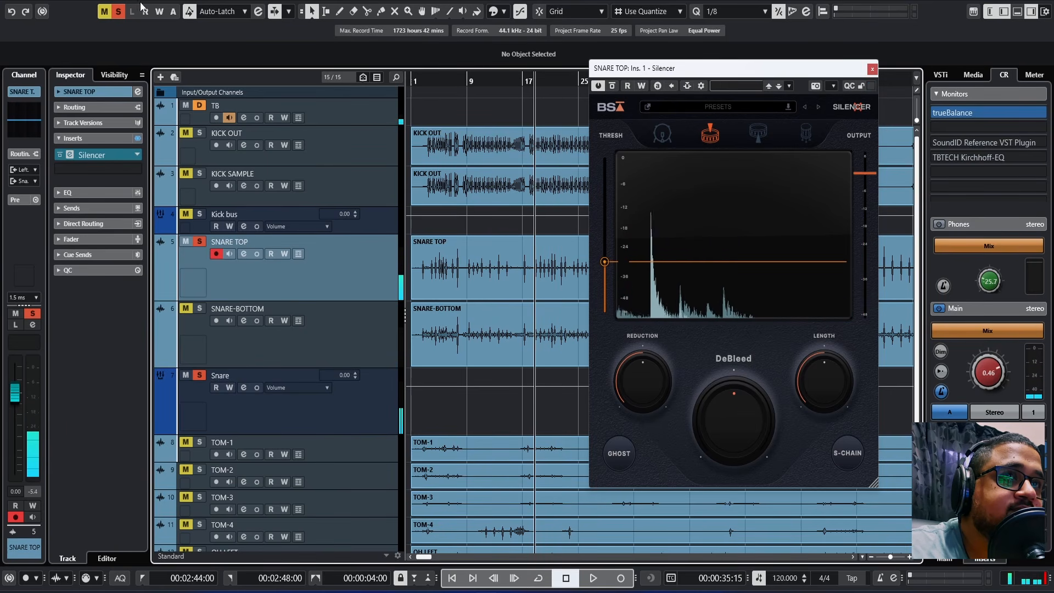
# Clear all solos and play the drum mix to hear the gated snare in context
pyautogui.click(118, 11)
pyautogui.press('space')
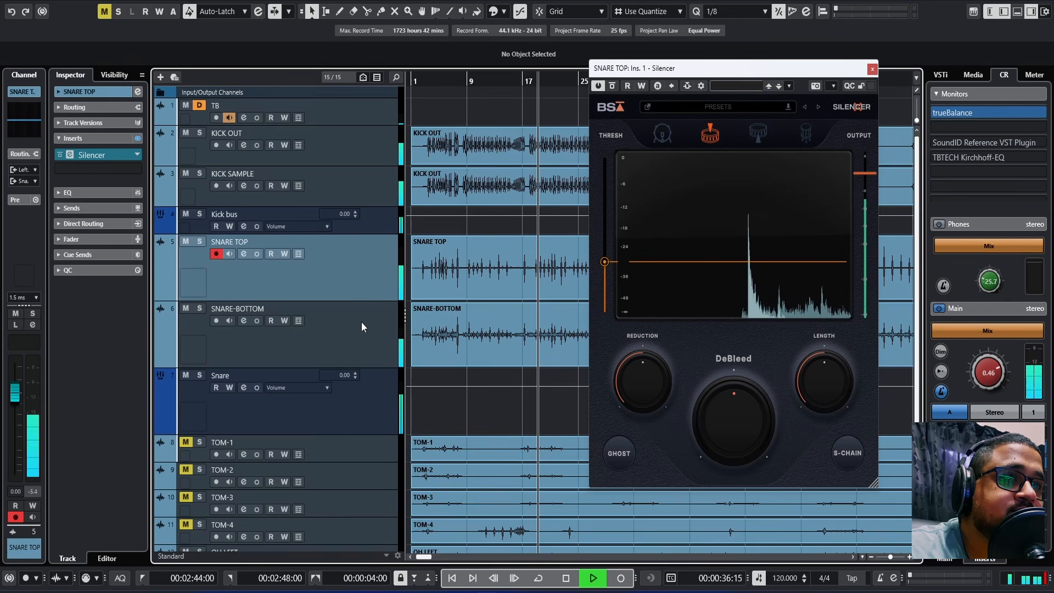
pyautogui.scroll(-3, 363, 318)
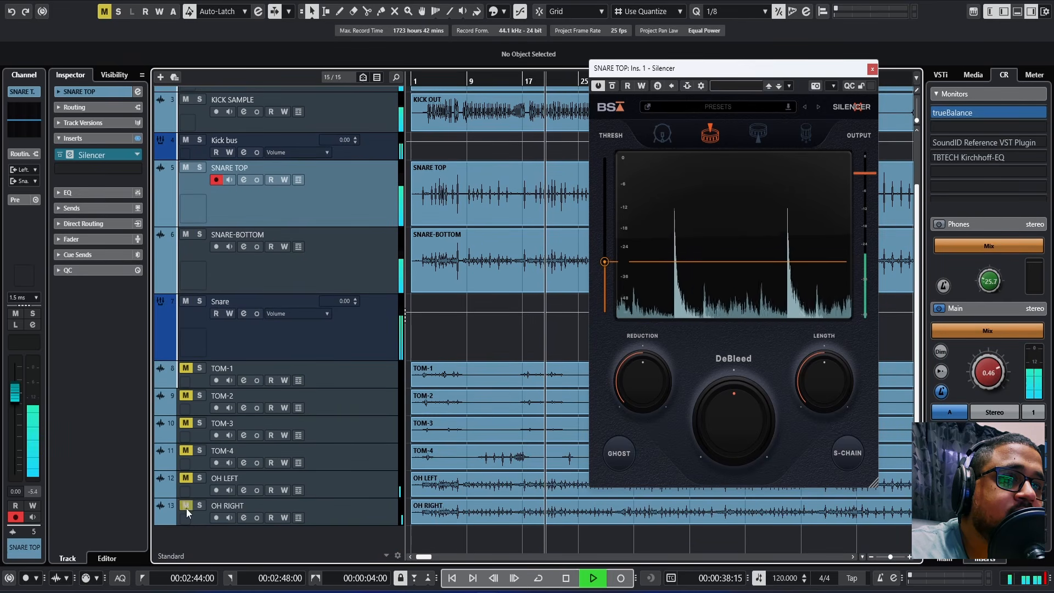
pyautogui.scroll(3, 388, 390)
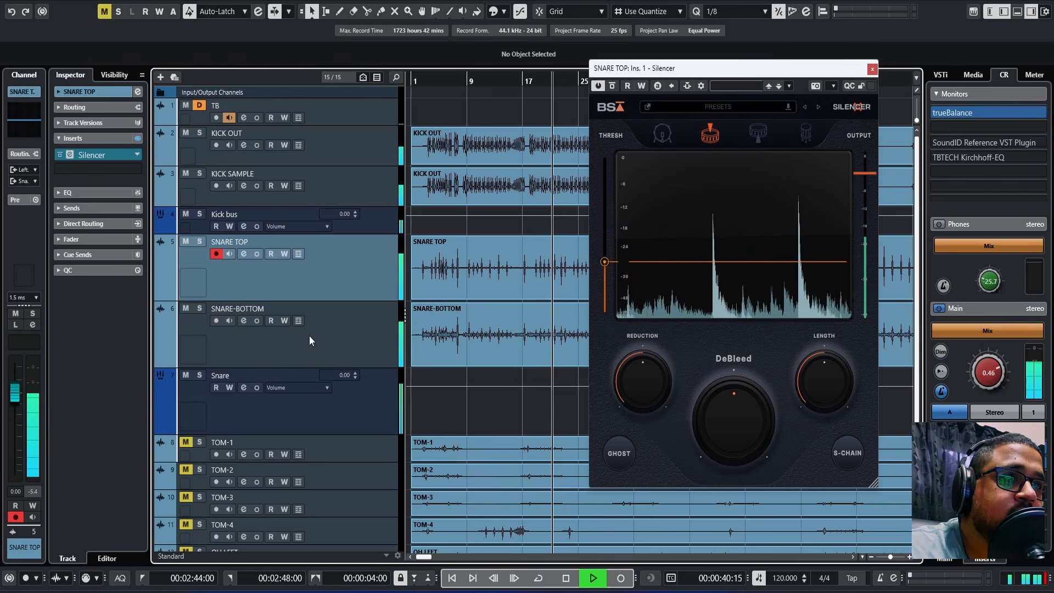
# Briefly solo SNARE-BOTTOM during playback, clear the solo, and close the Silencer window
pyautogui.click(322, 345)
pyautogui.click(199, 309)
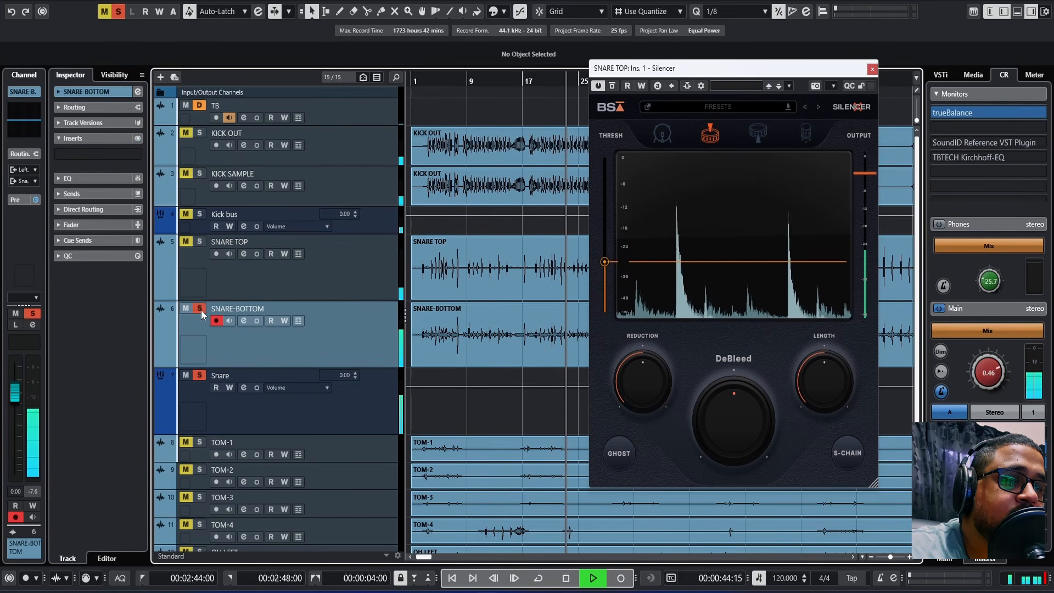
pyautogui.click(199, 309)
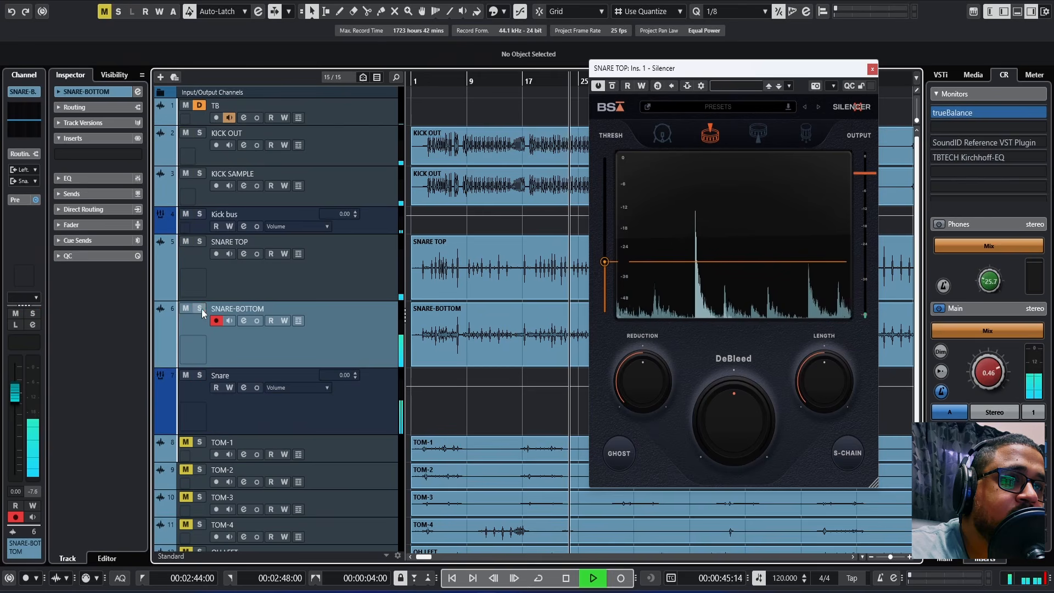
pyautogui.click(871, 69)
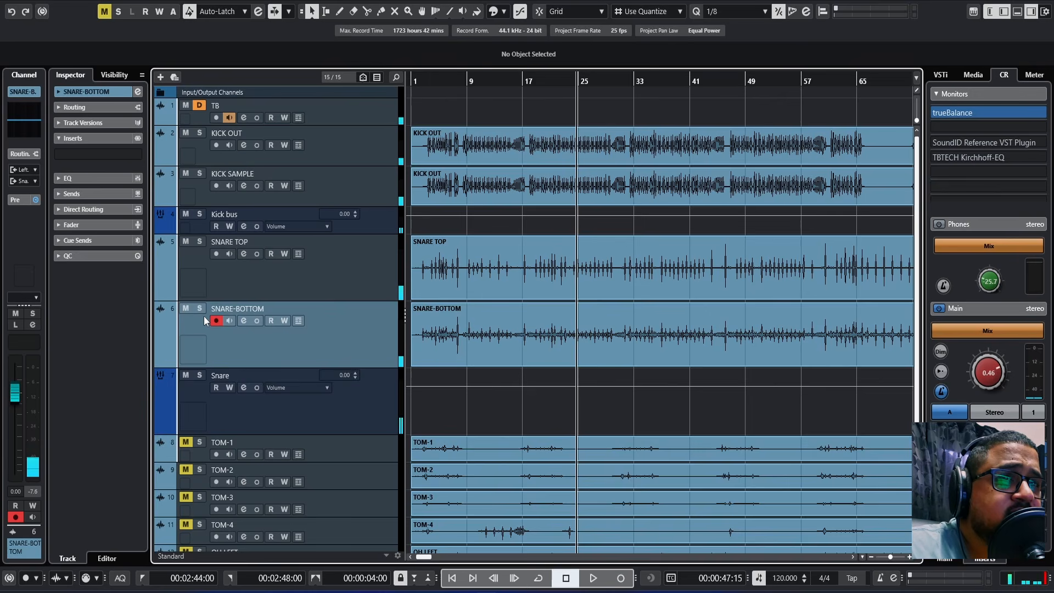
# Listen to SNARE-BOTTOM soloed, continuing playback from around bar 35
pyautogui.press('space')
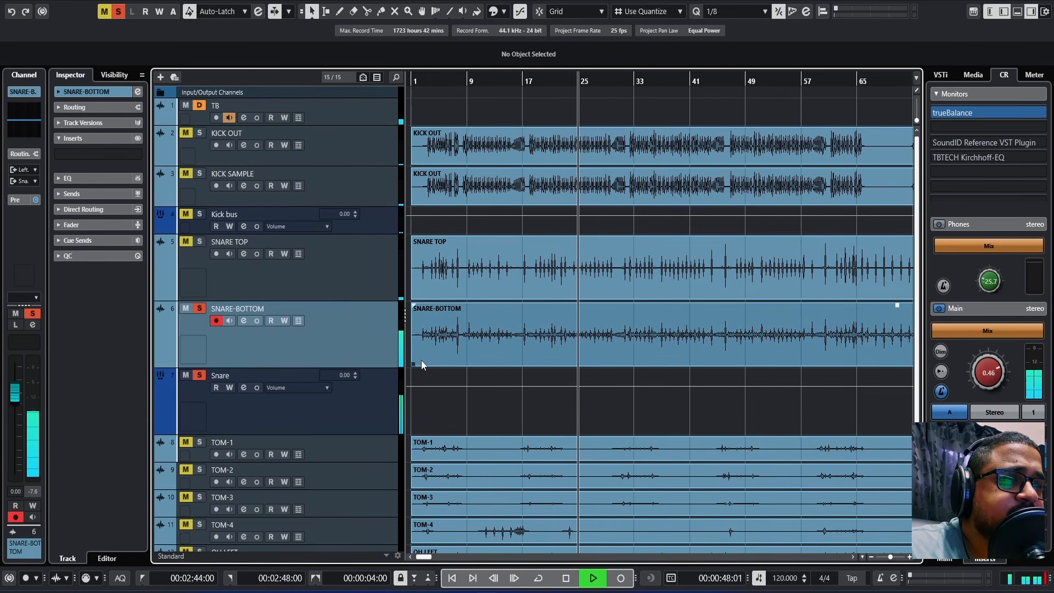
pyautogui.moveTo(890, 557); pyautogui.dragTo(889, 557)
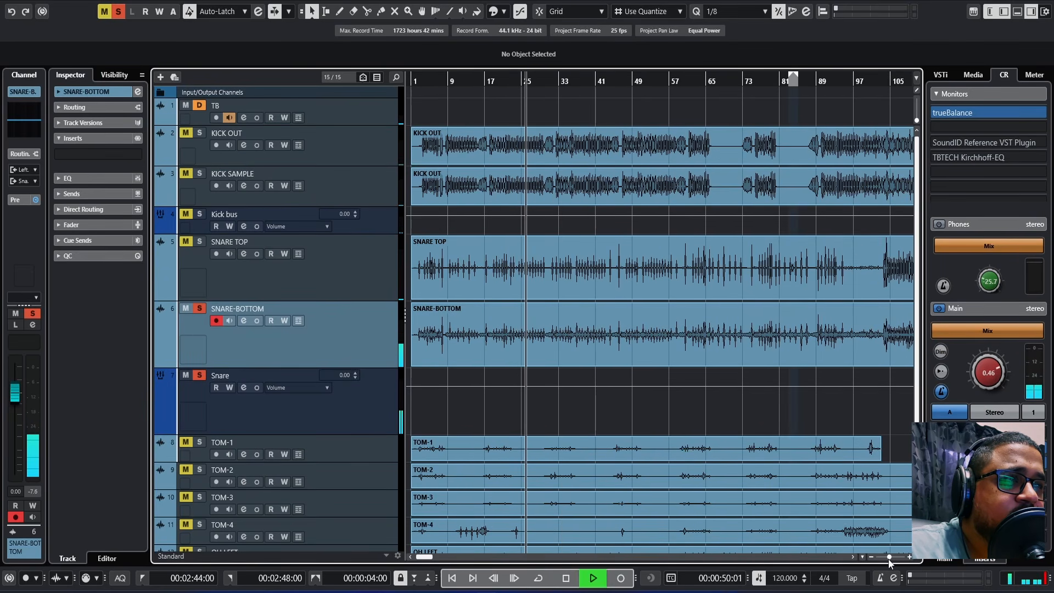
pyautogui.press('space')
pyautogui.click(574, 79)
pyautogui.press('space')
pyautogui.moveTo(889, 557); pyautogui.dragTo(888, 557)
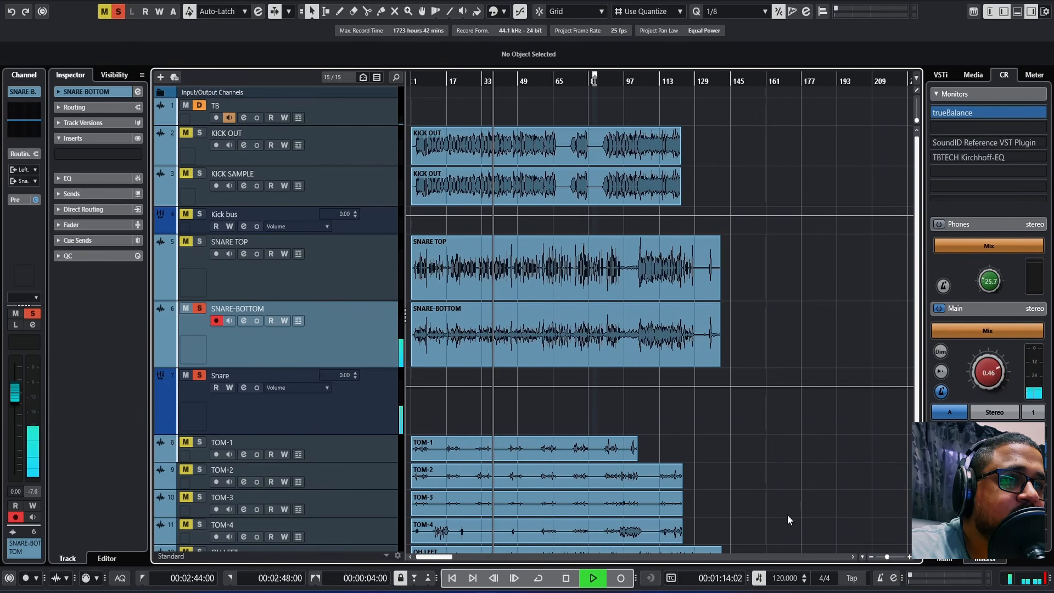
# Move the SNARE-BOTTOM clip past the end of the song to about bar 170 and replay the mix from around bar 18
pyautogui.moveTo(479, 340); pyautogui.dragTo(856, 341)
pyautogui.press('space')
pyautogui.moveTo(408, 178); pyautogui.dragTo(558, 267)
pyautogui.press('space')
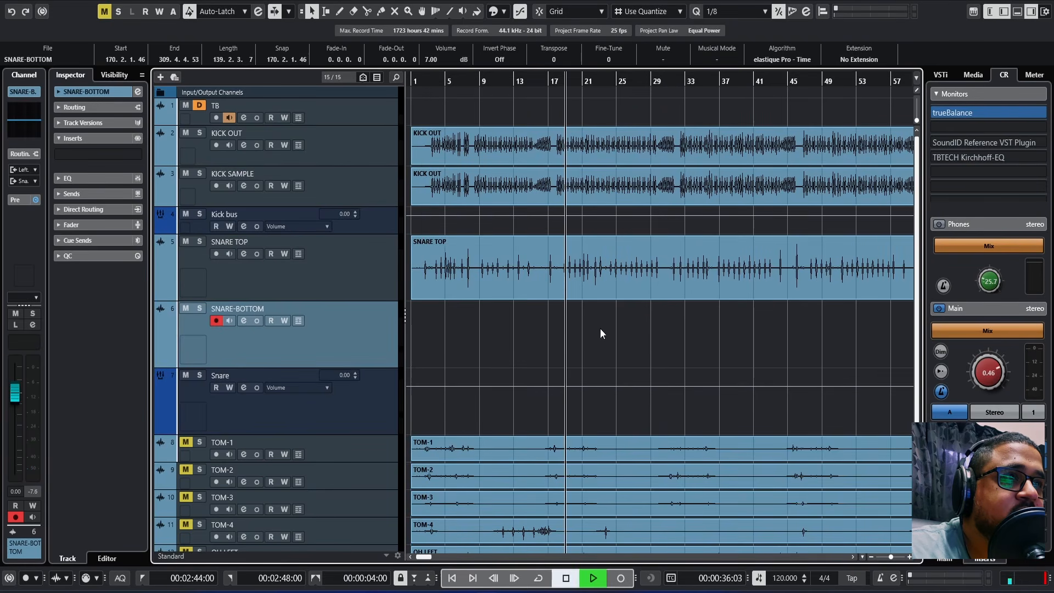
pyautogui.moveTo(890, 557); pyautogui.dragTo(888, 557)
# Bypass the Silencer plug-in on SNARE TOP and remove it from the insert slot
pyautogui.click(412, 294)
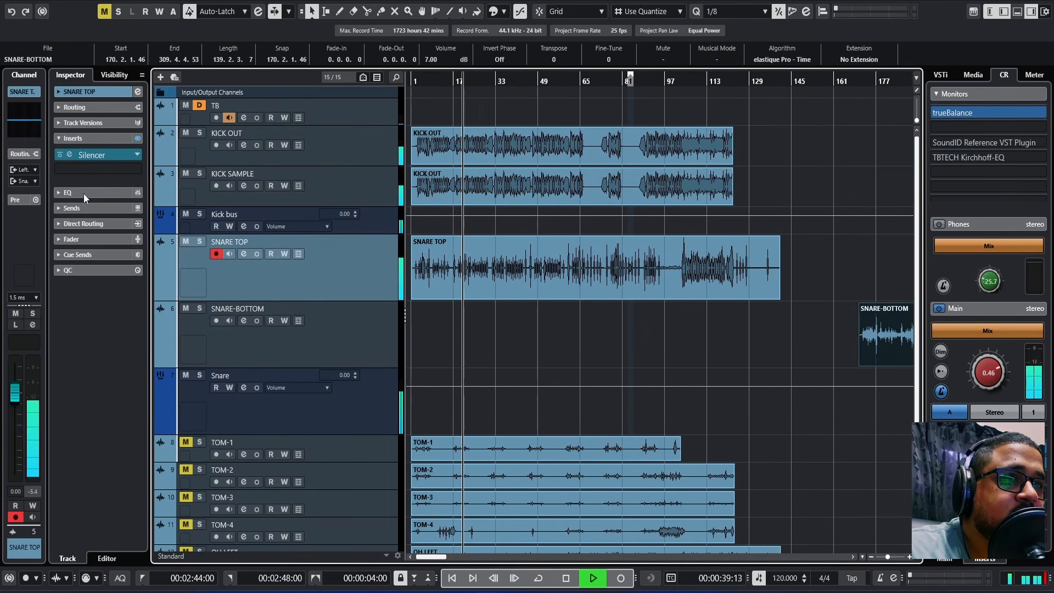
pyautogui.click(60, 155)
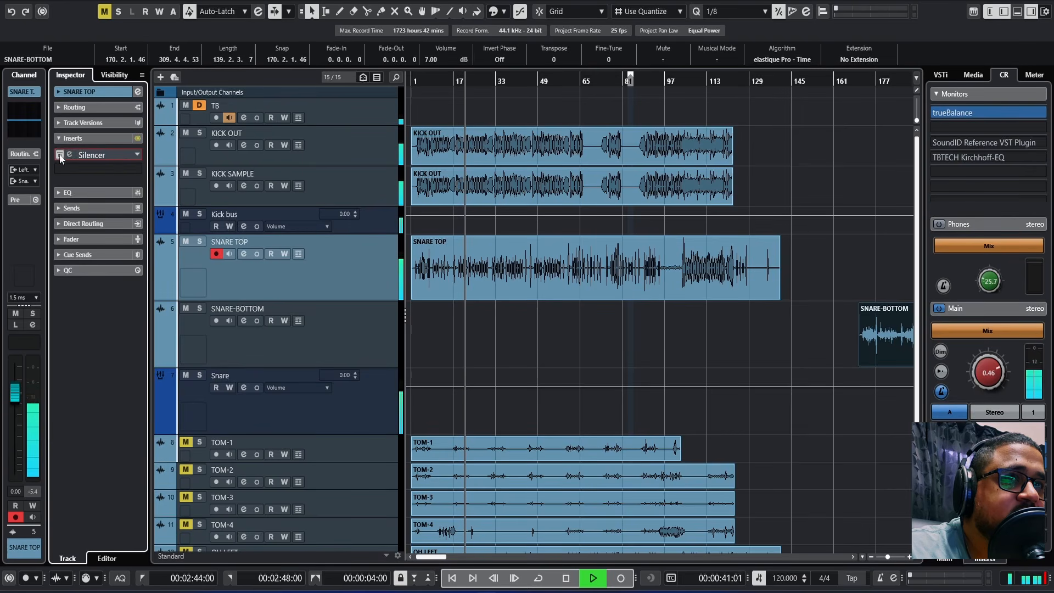
pyautogui.click(140, 150)
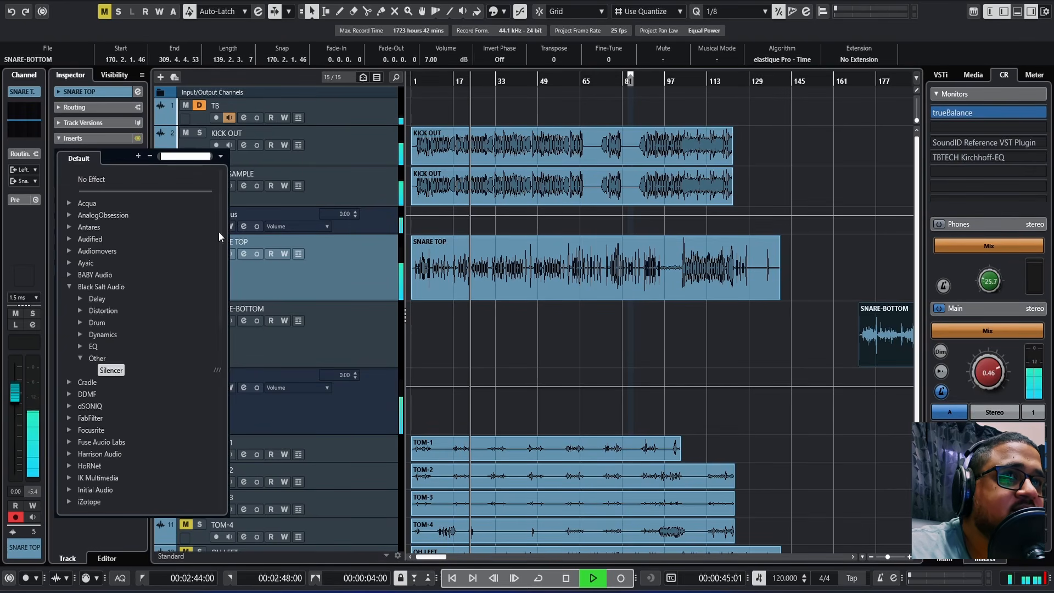
pyautogui.click(91, 180)
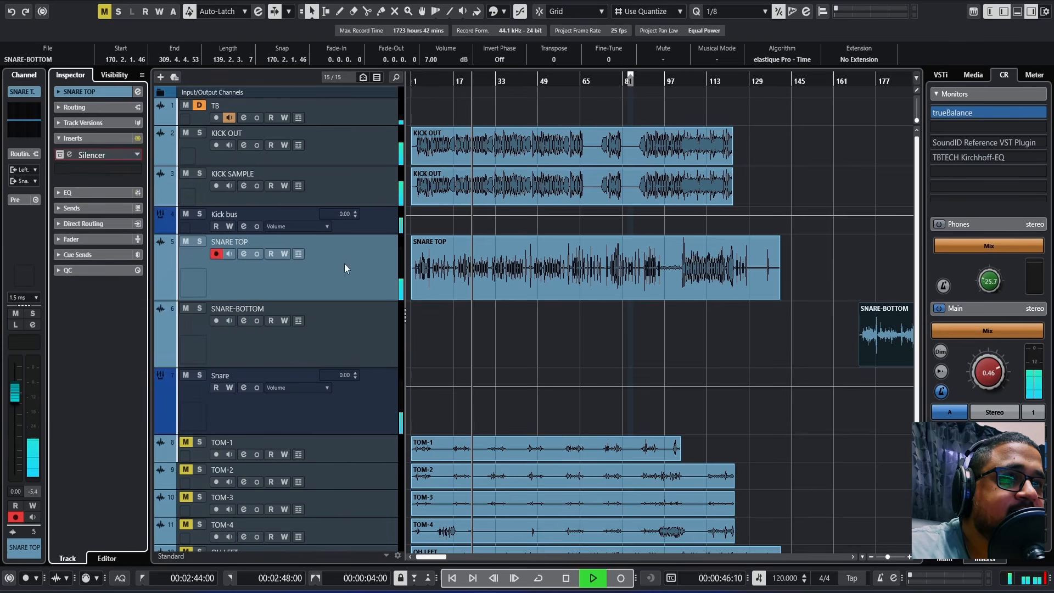
# Select the SNARE-BOTTOM track and remove it from the project
pyautogui.click(820, 294)
pyautogui.click(436, 280)
pyautogui.click(310, 341)
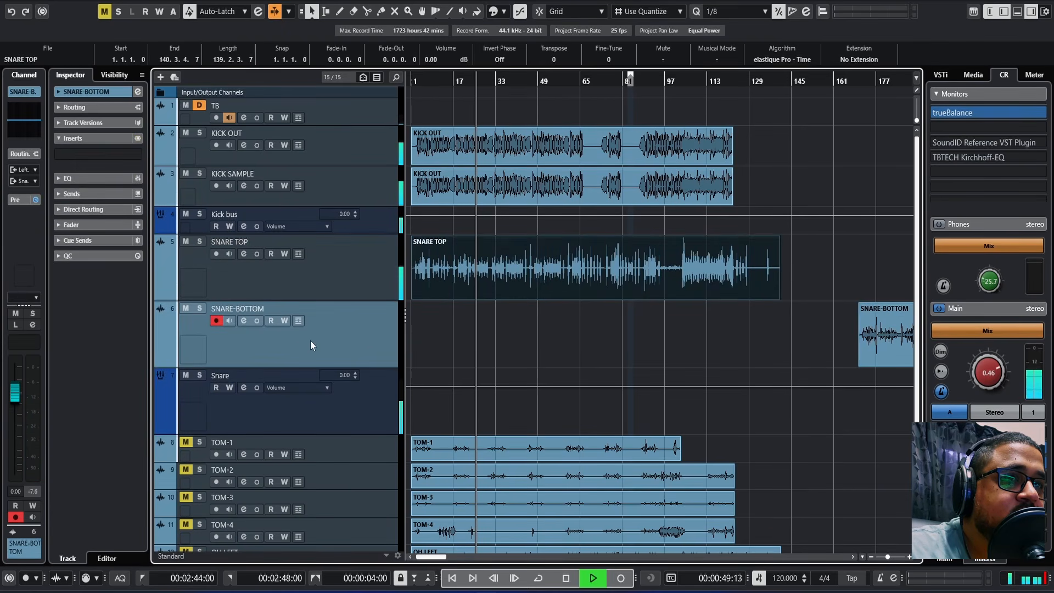
pyautogui.rightClick(371, 339)
pyautogui.click(493, 94)
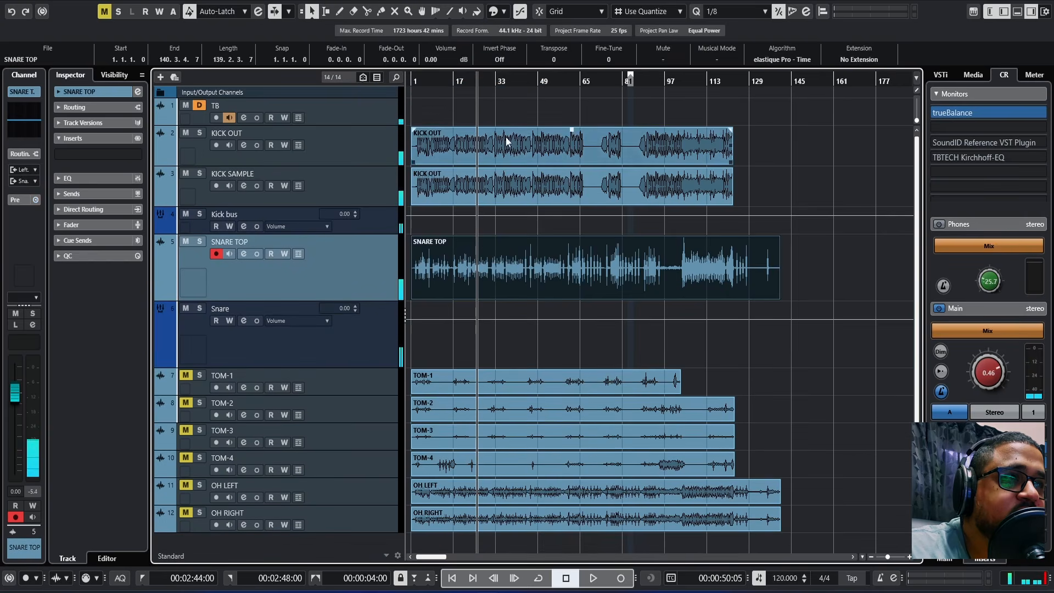
# Play the mix again from around bar 18 and make the SNARE TOP track taller
pyautogui.moveTo(459, 81); pyautogui.dragTo(532, 114)
pyautogui.moveTo(602, 83); pyautogui.dragTo(596, 15)
pyautogui.press('space')
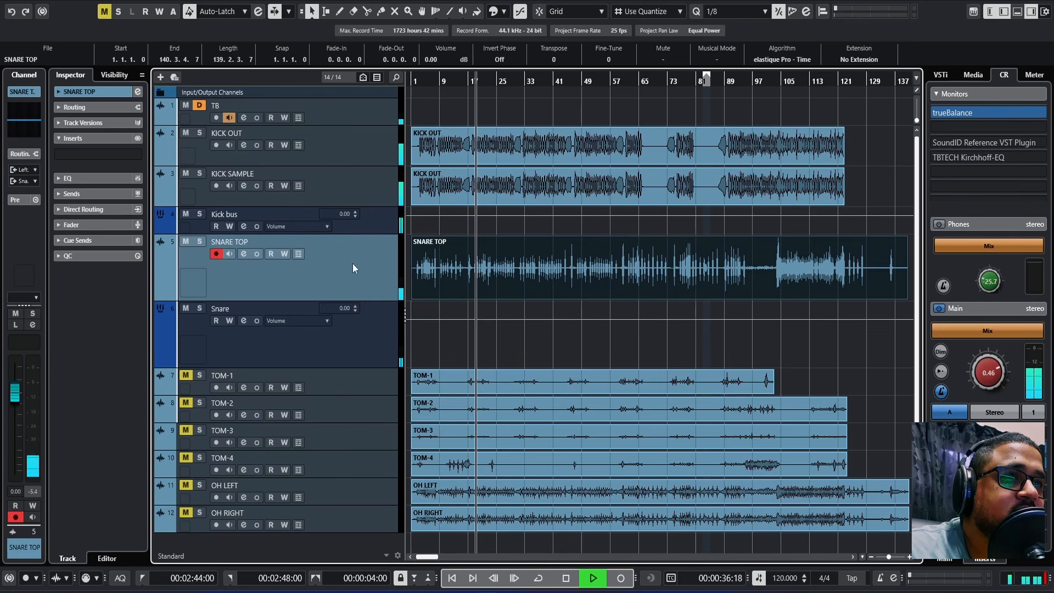
pyautogui.click(321, 360)
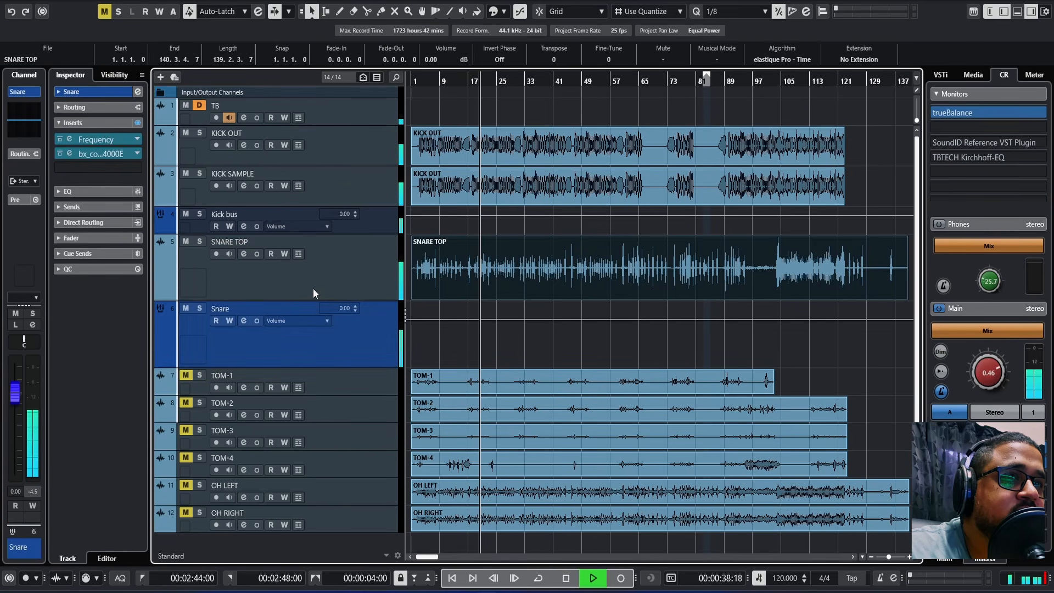
pyautogui.moveTo(369, 298); pyautogui.dragTo(361, 374)
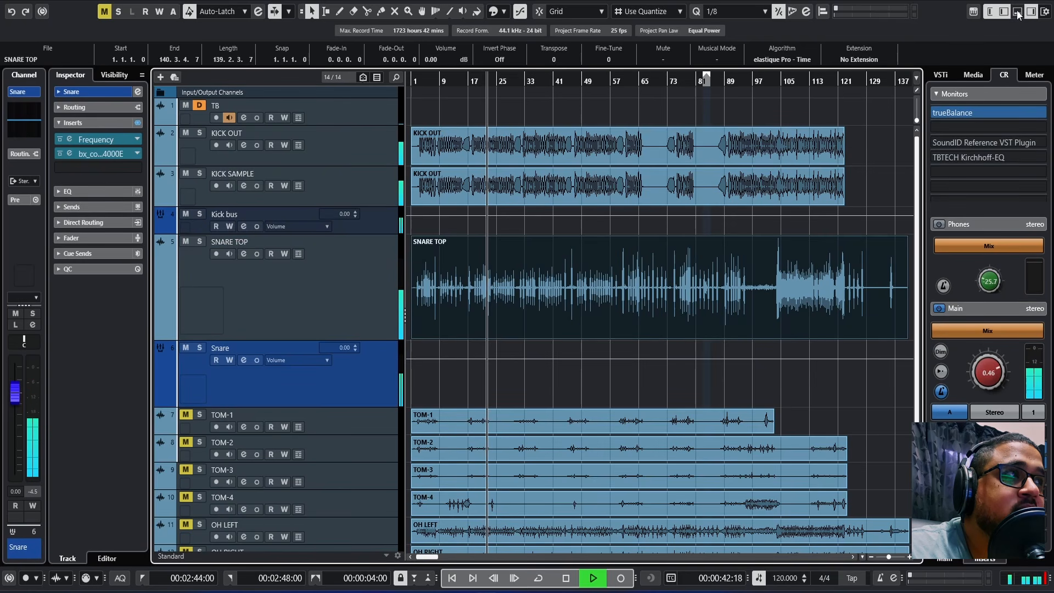
pyautogui.press('space')
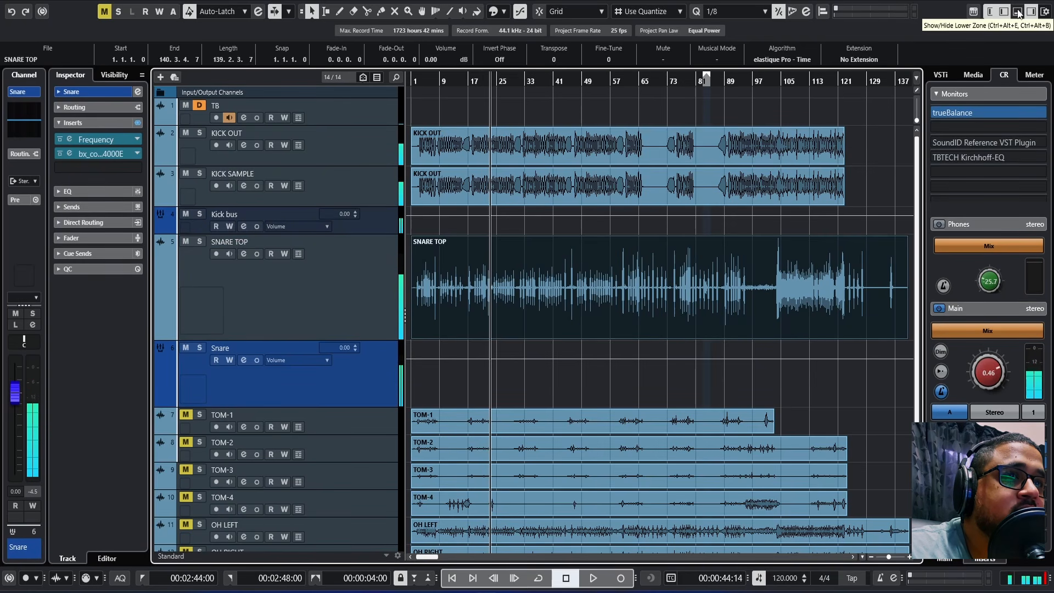
# Move all insert effects from the Snare bus to SNARE TOP in the MixConsole, and close the mixer view
pyautogui.click(1017, 12)
pyautogui.click(155, 385)
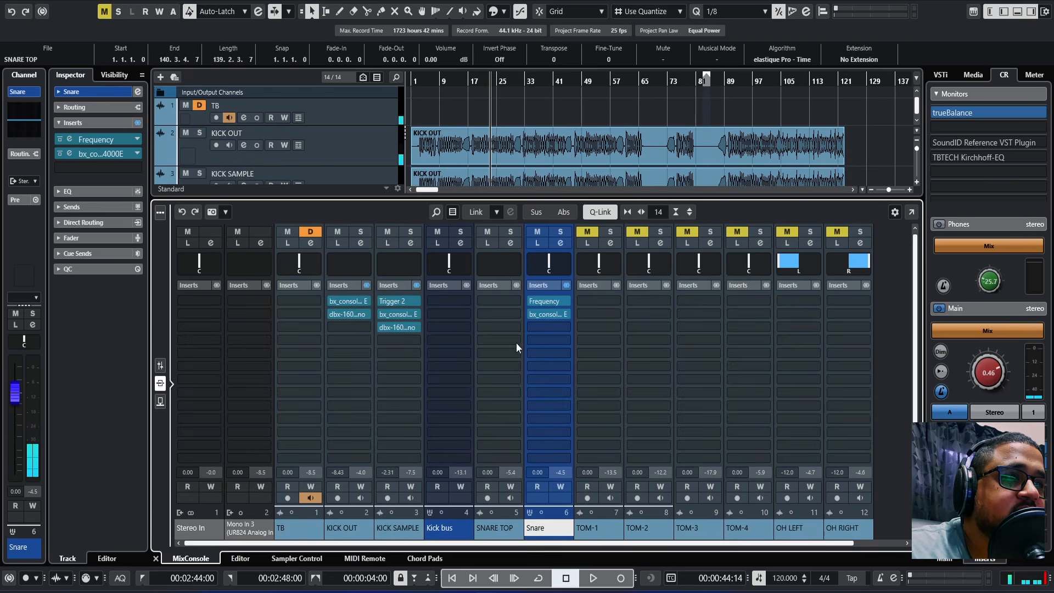
pyautogui.moveTo(552, 284); pyautogui.dragTo(497, 284)
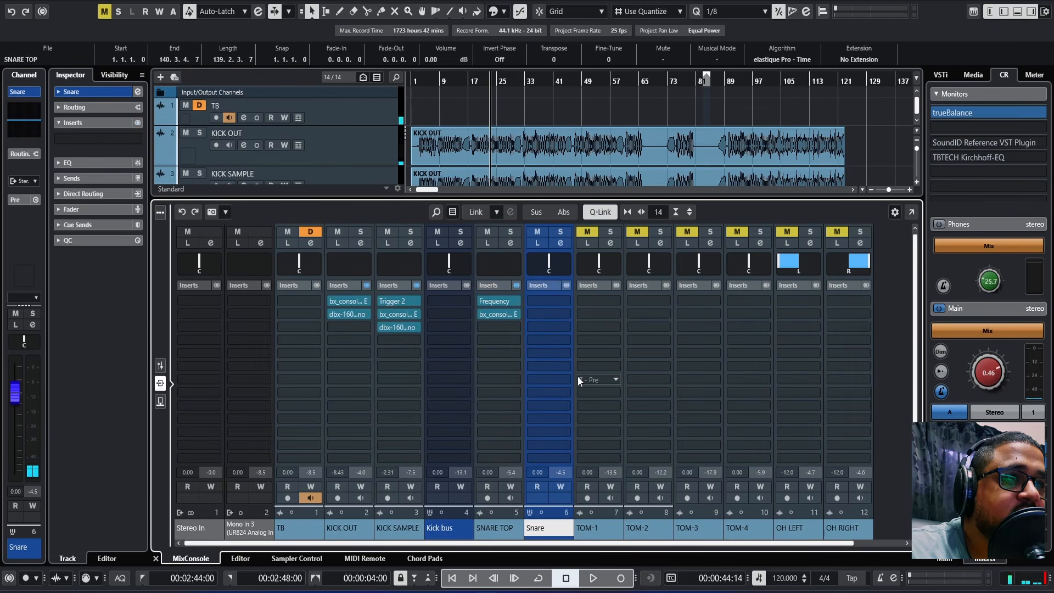
pyautogui.click(490, 531)
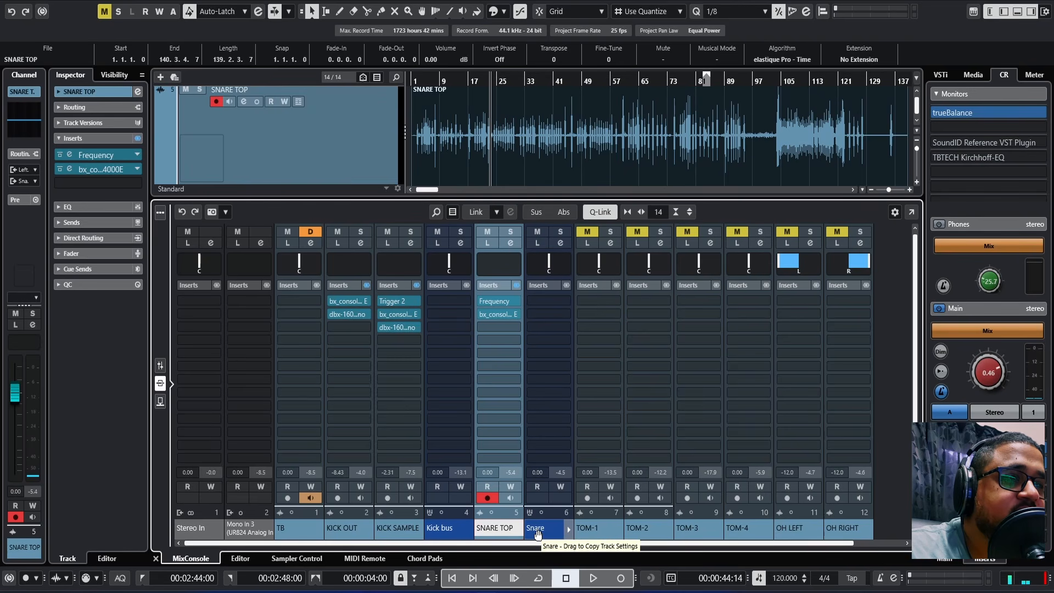
pyautogui.click(156, 558)
# Duplicate the SNARE TOP track and rename the copy SNARE SAMPLE
pyautogui.rightClick(322, 259)
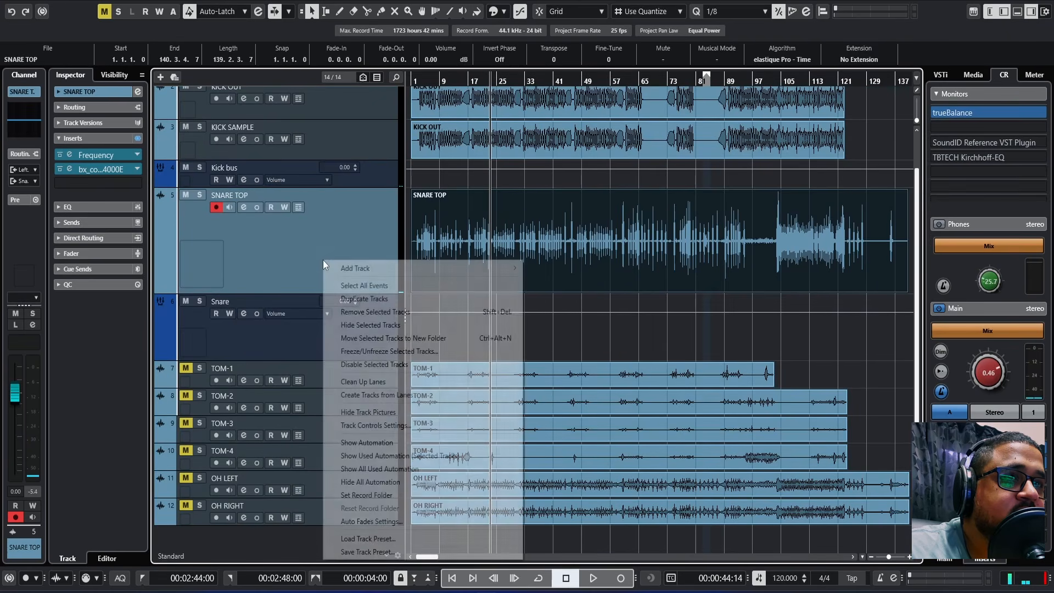
pyautogui.click(357, 299)
pyautogui.doubleClick(239, 302)
pyautogui.doubleClick(239, 301)
pyautogui.write('SAMPLE')
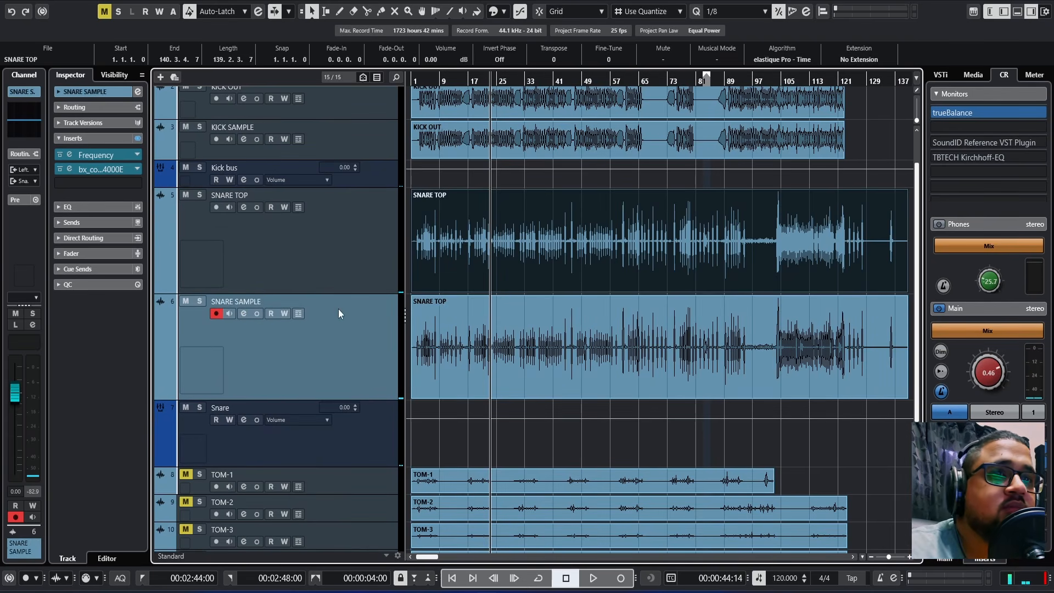
# Solo the SNARE SAMPLE track and play a short passage of it
pyautogui.press('space')
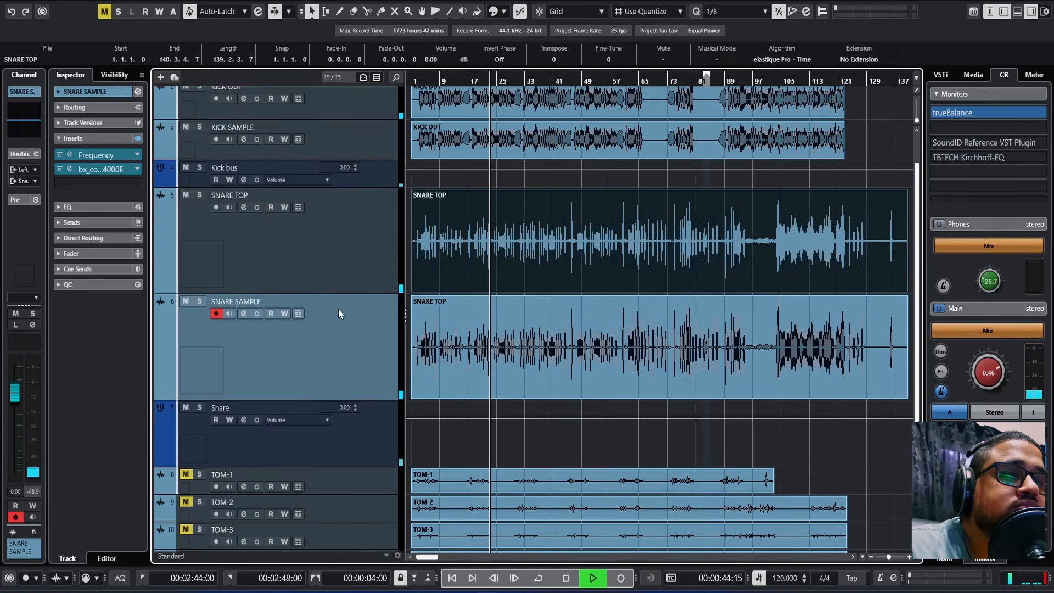
pyautogui.click(199, 300)
pyautogui.click(431, 296)
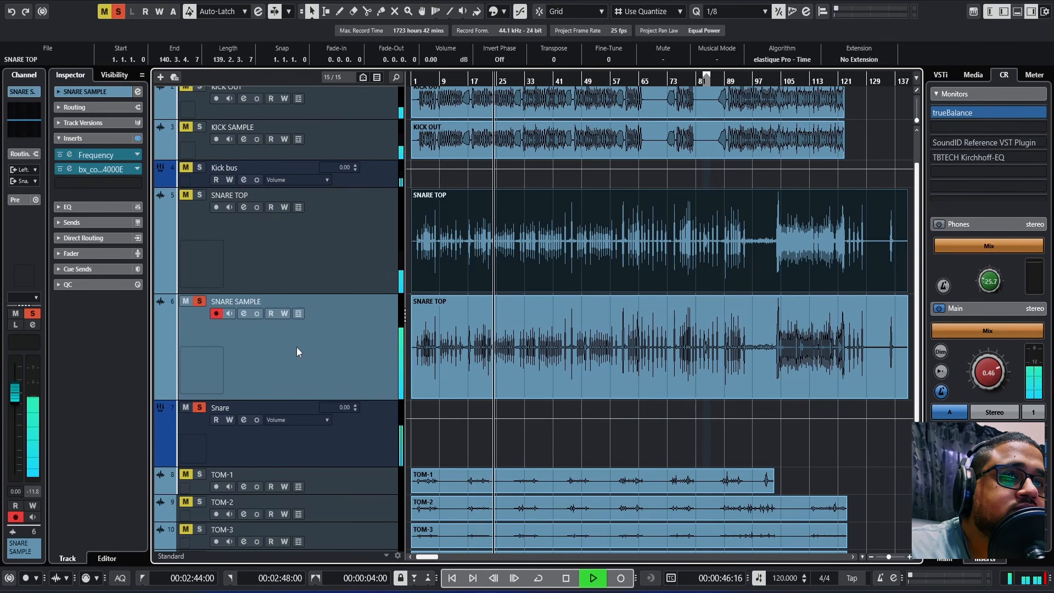
pyautogui.press('space')
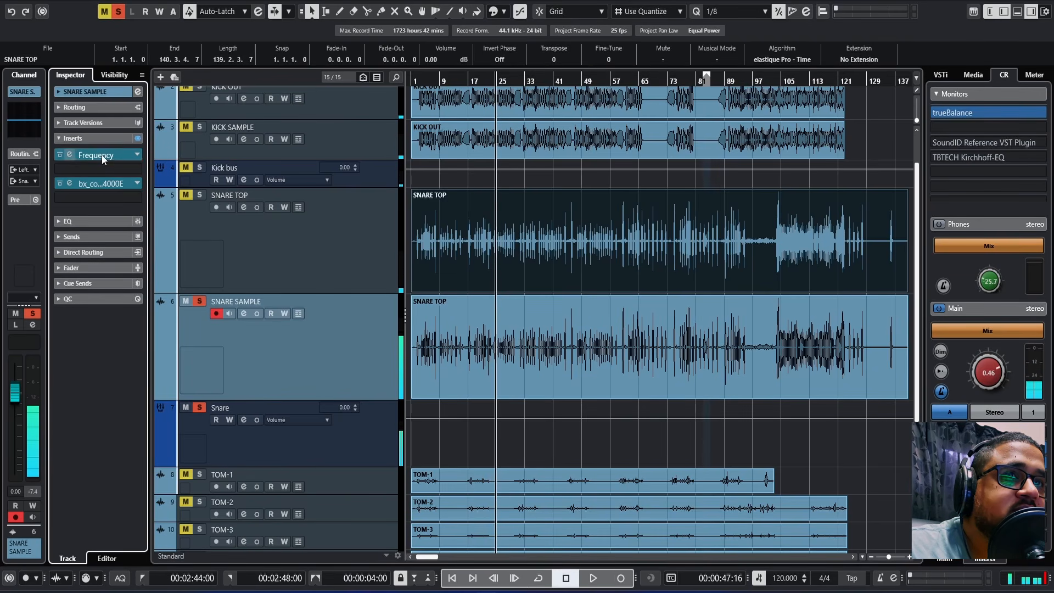
# Insert Trigger 2 in the first insert slot of SNARE SAMPLE, ahead of Frequency and the bx_console 4000E
pyautogui.click(99, 155)
pyautogui.write('trigg')
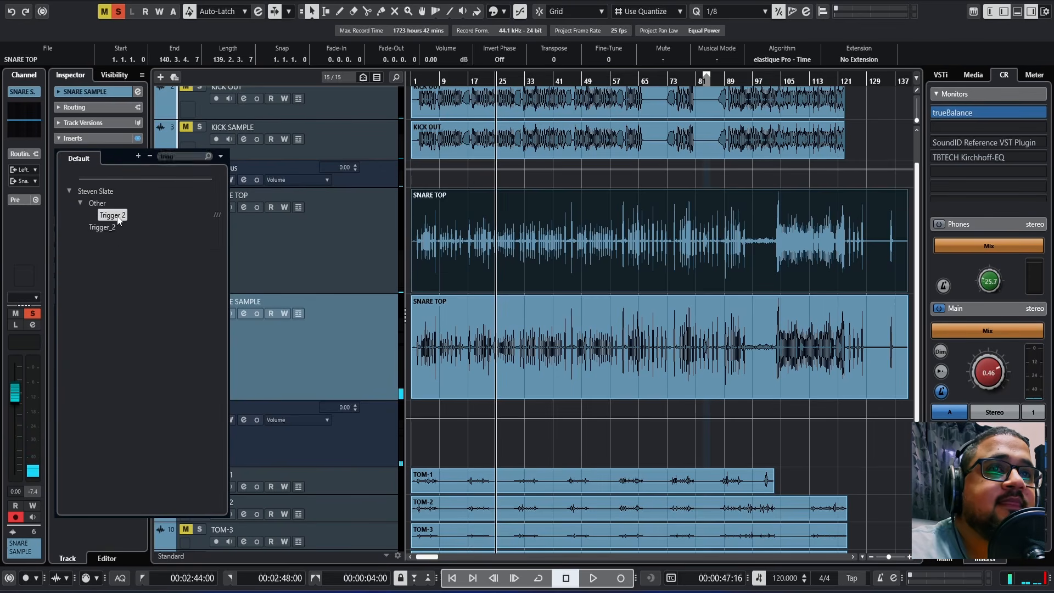
pyautogui.click(117, 218)
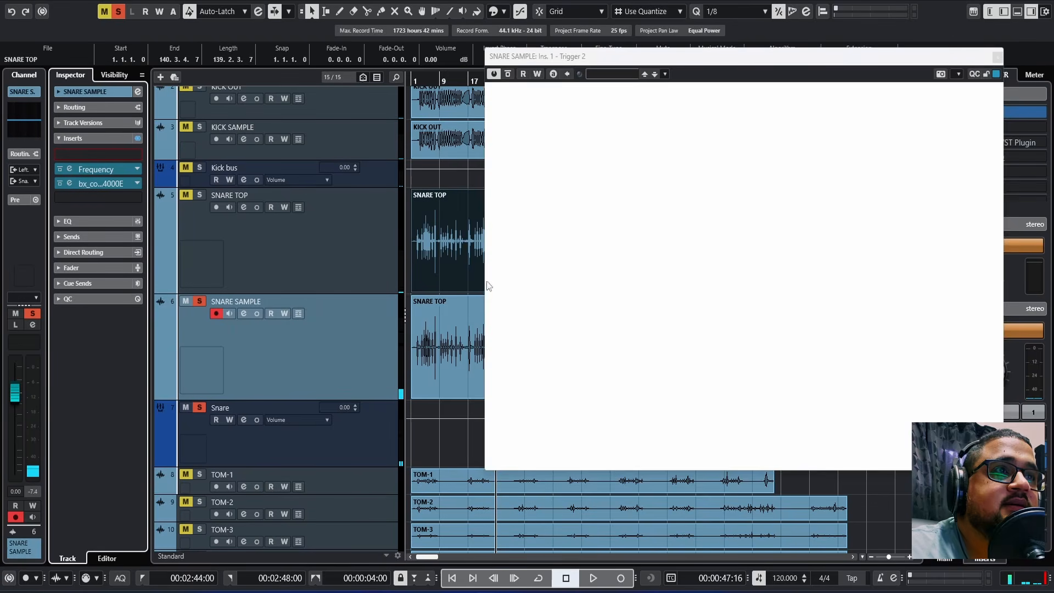
# Open Mapex Saturn's Snare TCI folder in the Trigger 2 sample browser and select Snare 13 Hi.tci
pyautogui.click(508, 136)
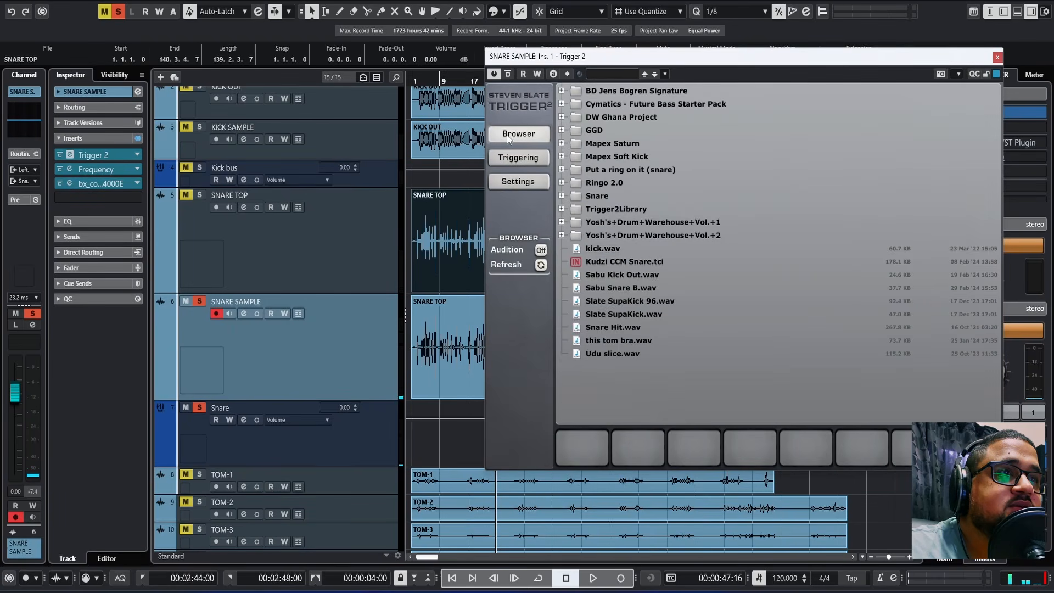
pyautogui.click(561, 143)
pyautogui.click(574, 170)
pyautogui.click(643, 184)
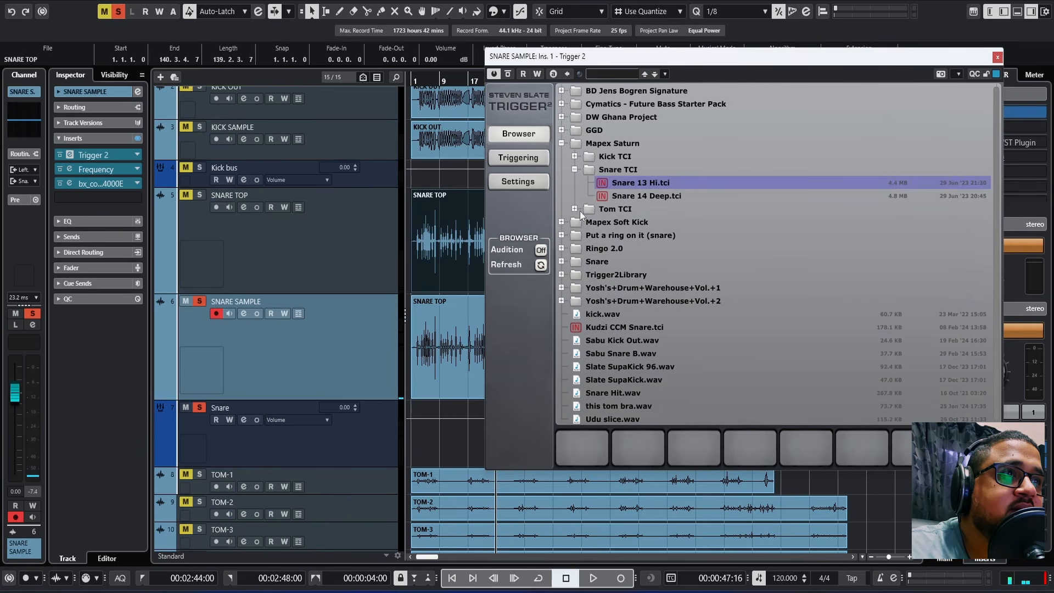
# Audition Snare 14 Deep and Snare 13 Hi, load Snare 13 Hi into Trigger 2's first slot, and show the triggering settings
pyautogui.click(640, 198)
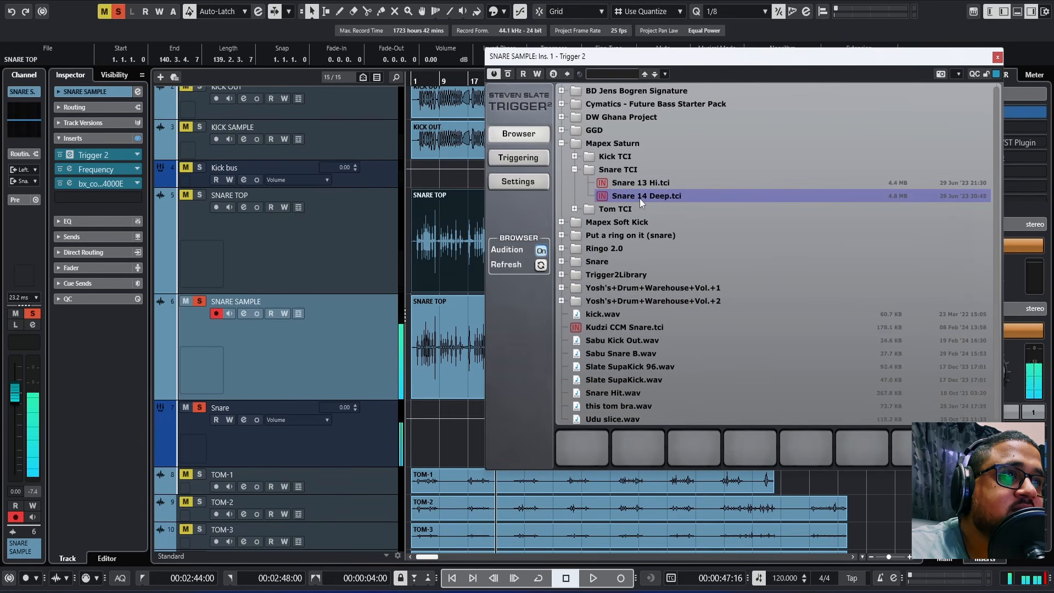
pyautogui.click(643, 183)
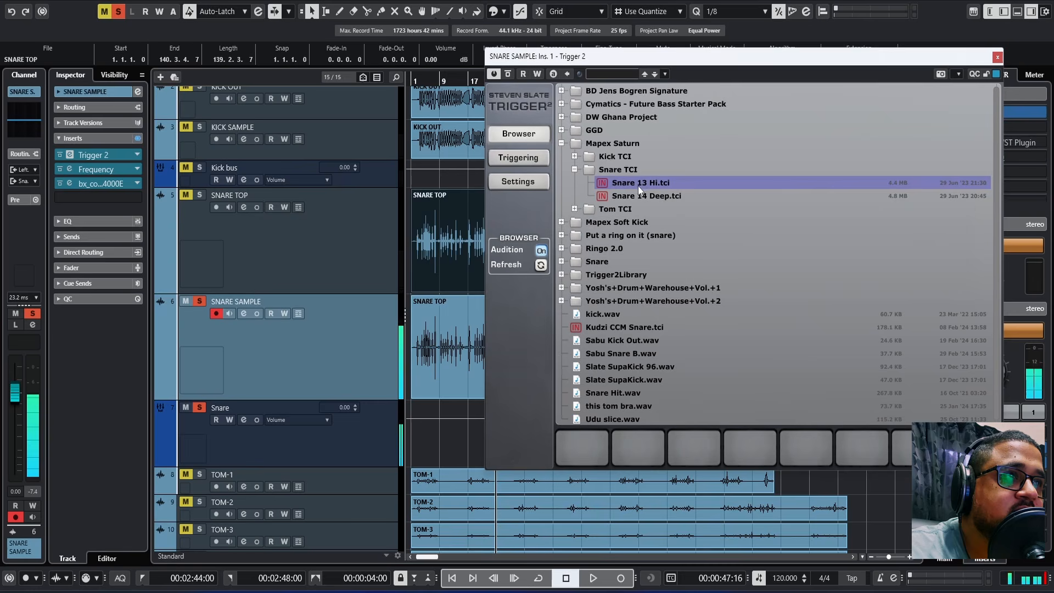
pyautogui.moveTo(624, 183); pyautogui.dragTo(573, 447)
pyautogui.click(524, 158)
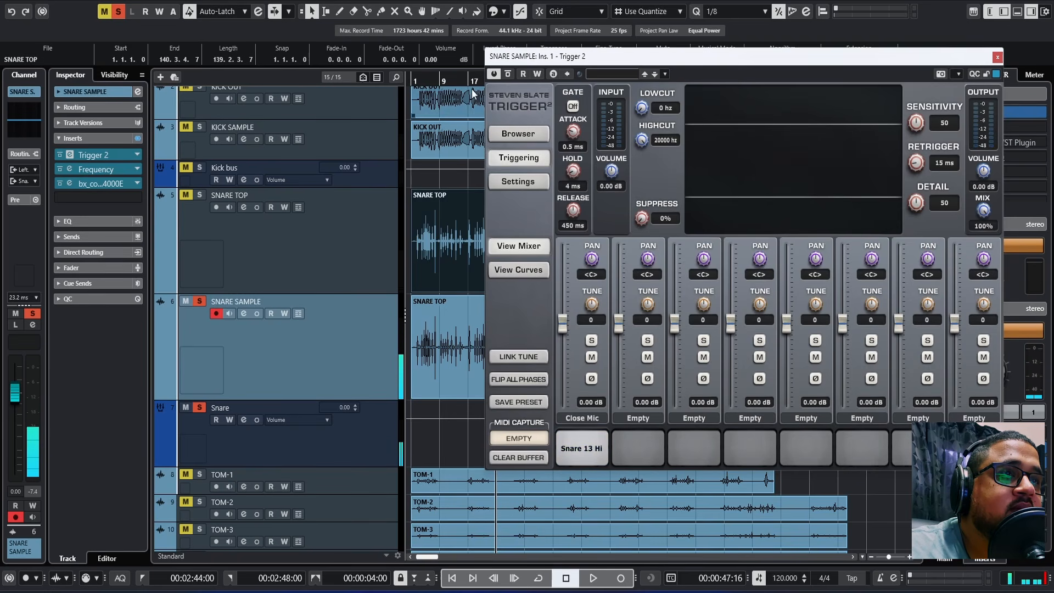
# Play the passage with SNARE TOP soloed alone, switching the solo to SNARE SAMPLE to compare the two snares
pyautogui.moveTo(522, 59); pyautogui.dragTo(586, 57)
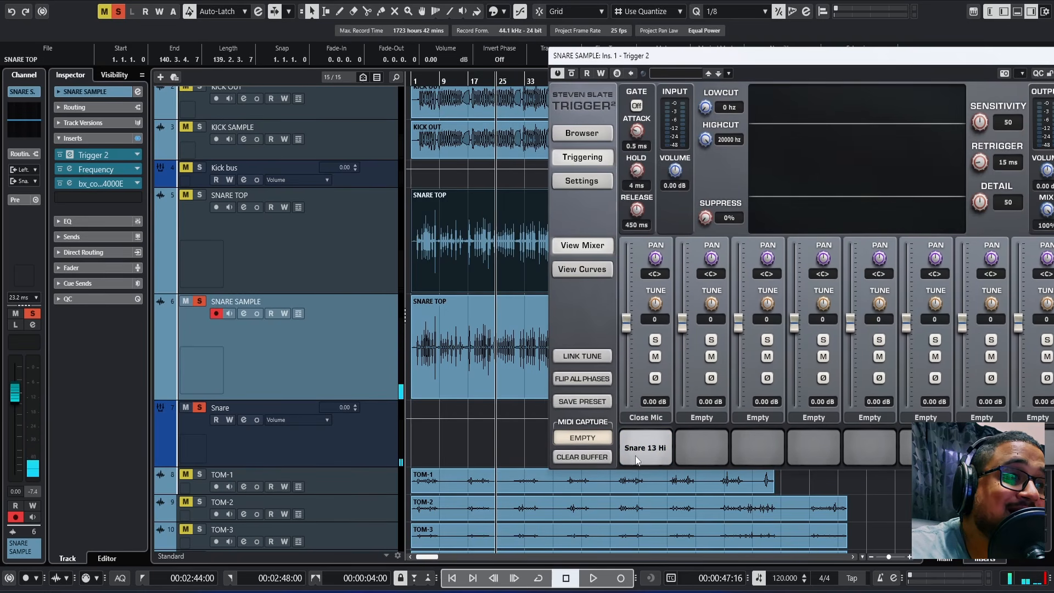
pyautogui.click(293, 245)
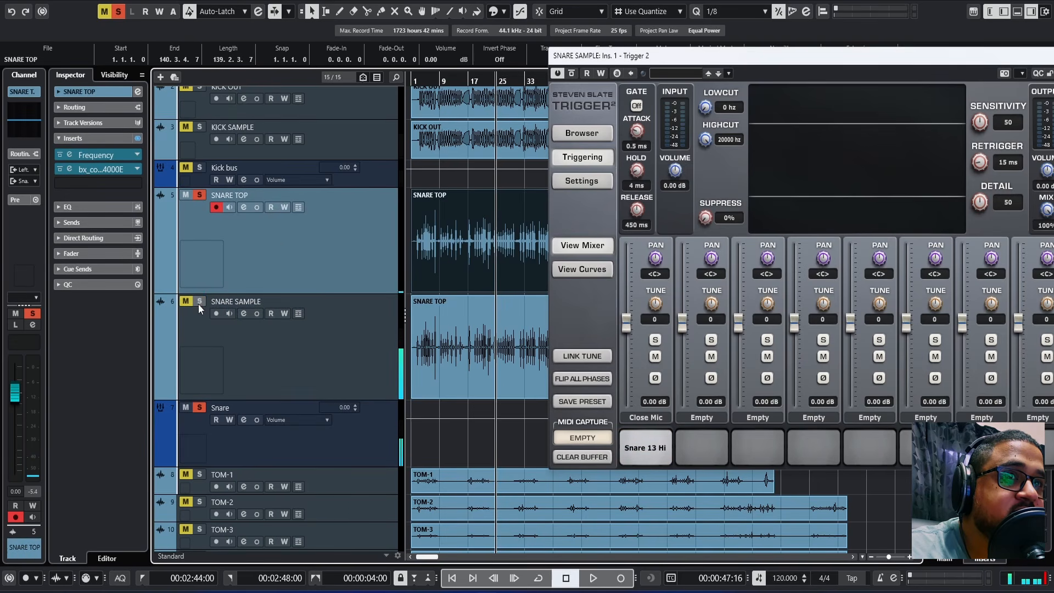
pyautogui.press('space')
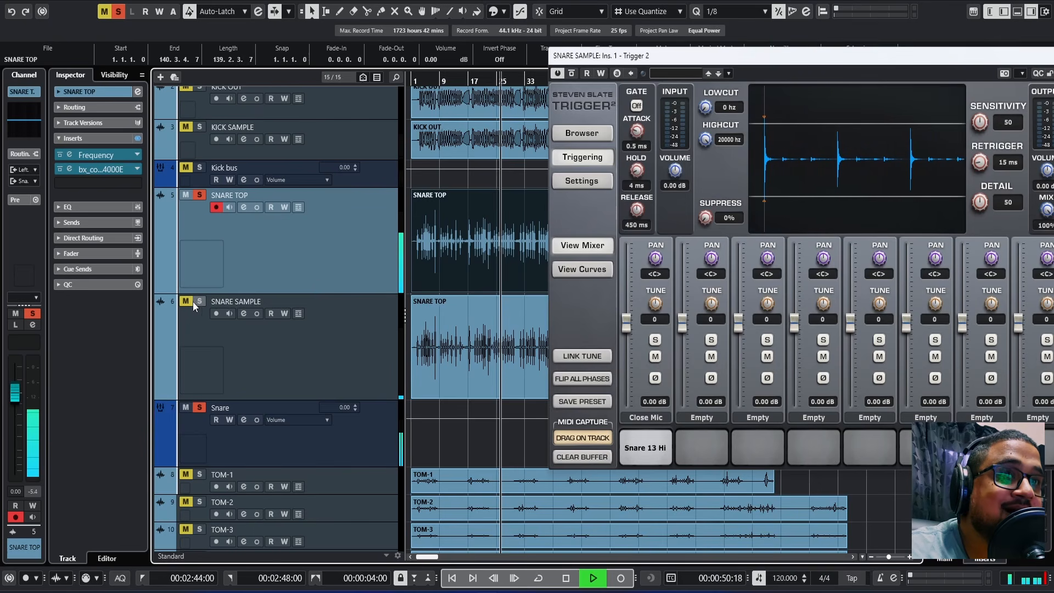
pyautogui.click(351, 340)
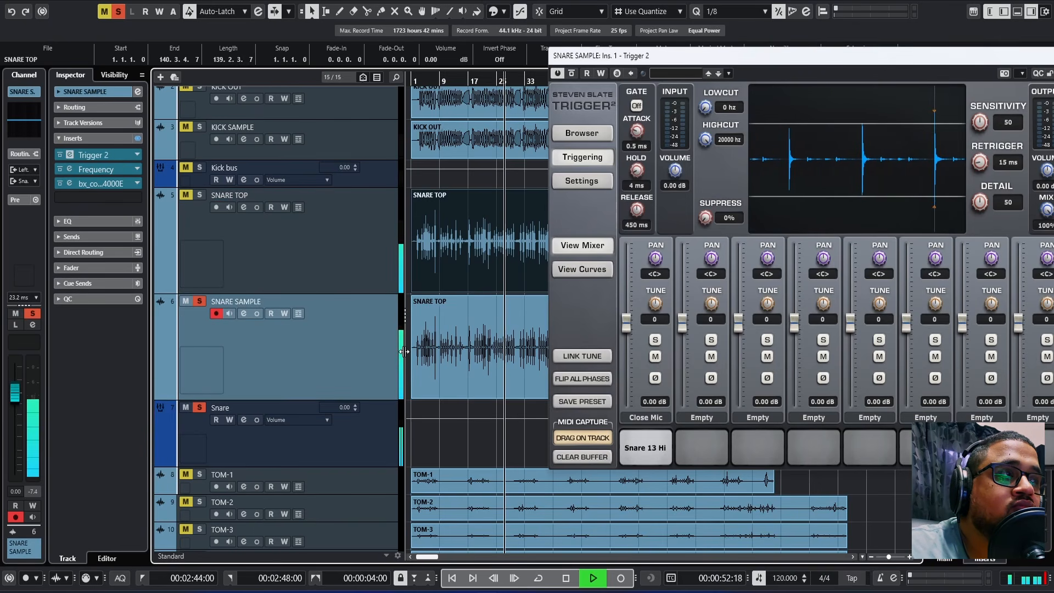
# Lower Trigger 2's Detail to 26 and replay from about bar 18, comparing SNARE SAMPLE with and without SNARE TOP soloed
pyautogui.moveTo(979, 206); pyautogui.dragTo(969, 238)
pyautogui.press('space')
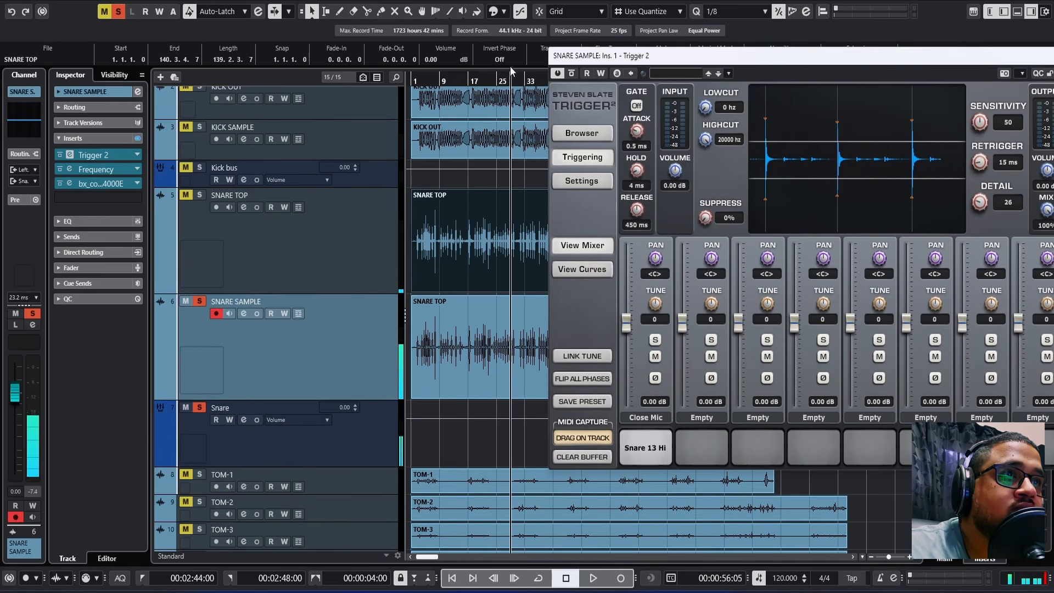
pyautogui.click(473, 77)
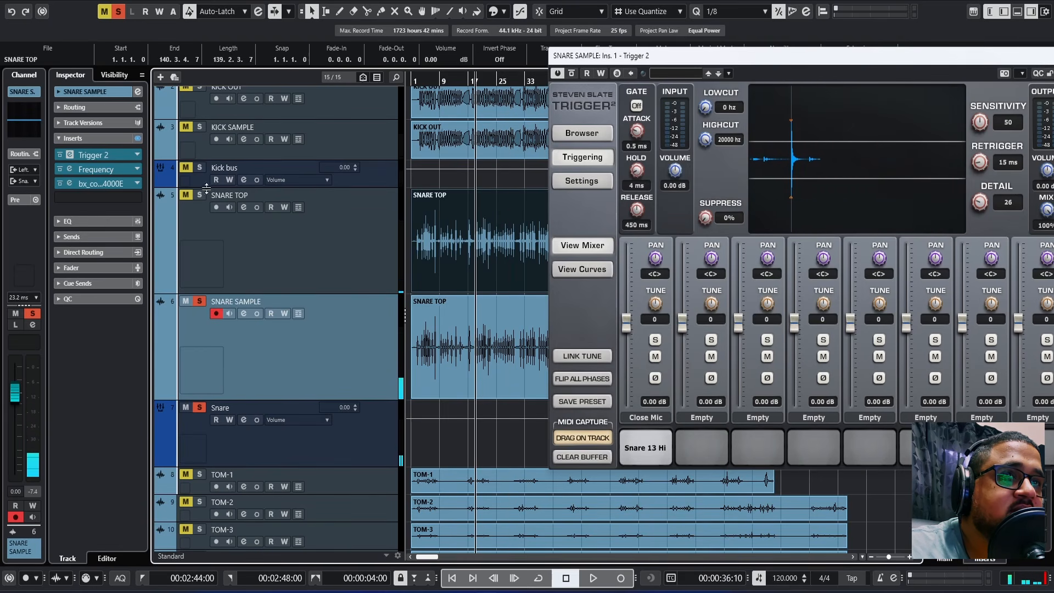
pyautogui.press('space')
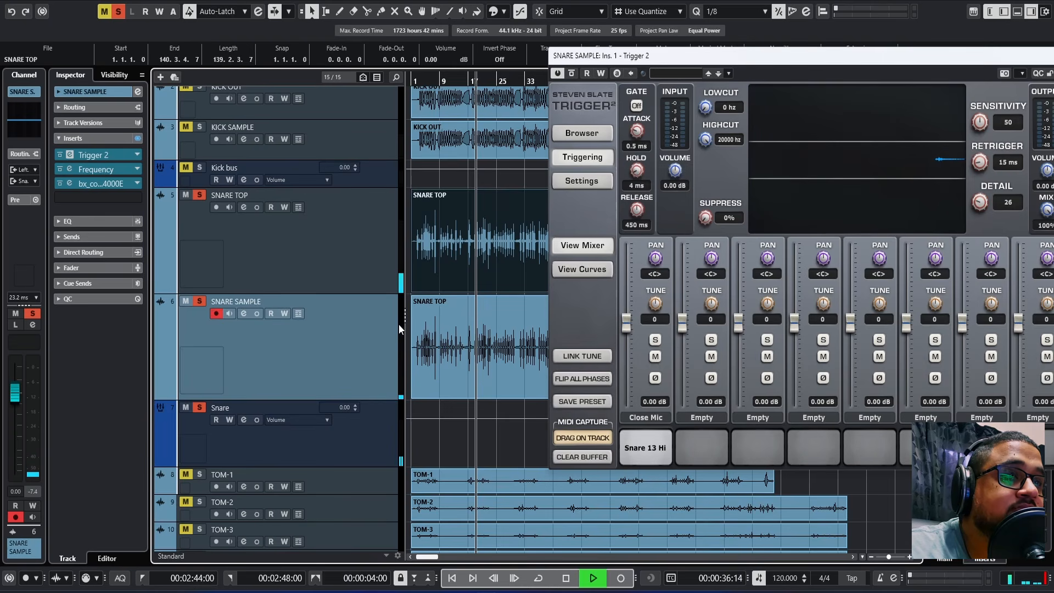
pyautogui.moveTo(876, 55); pyautogui.dragTo(736, 48)
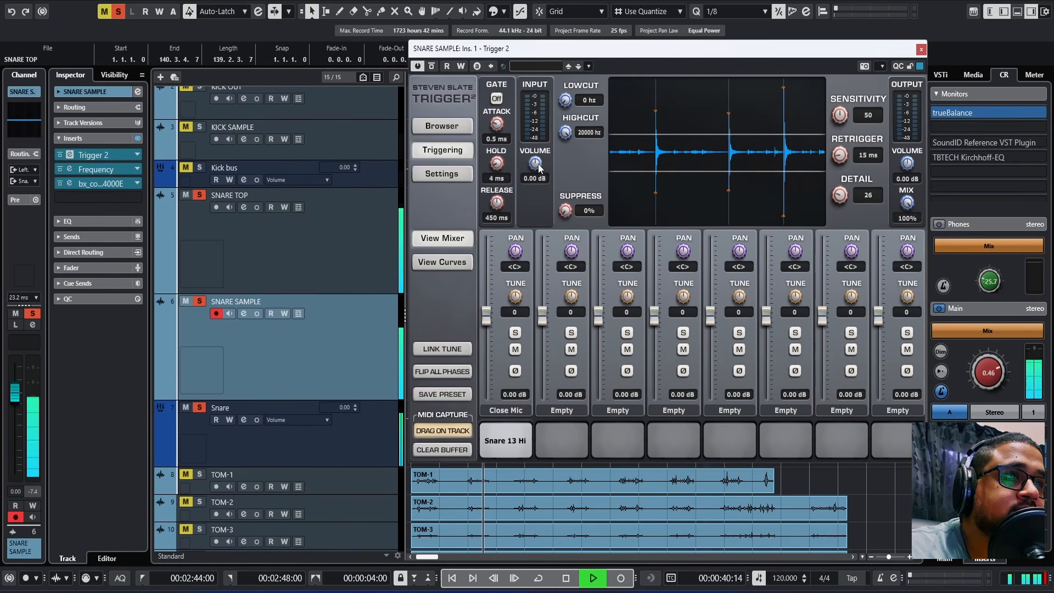
pyautogui.click(200, 196)
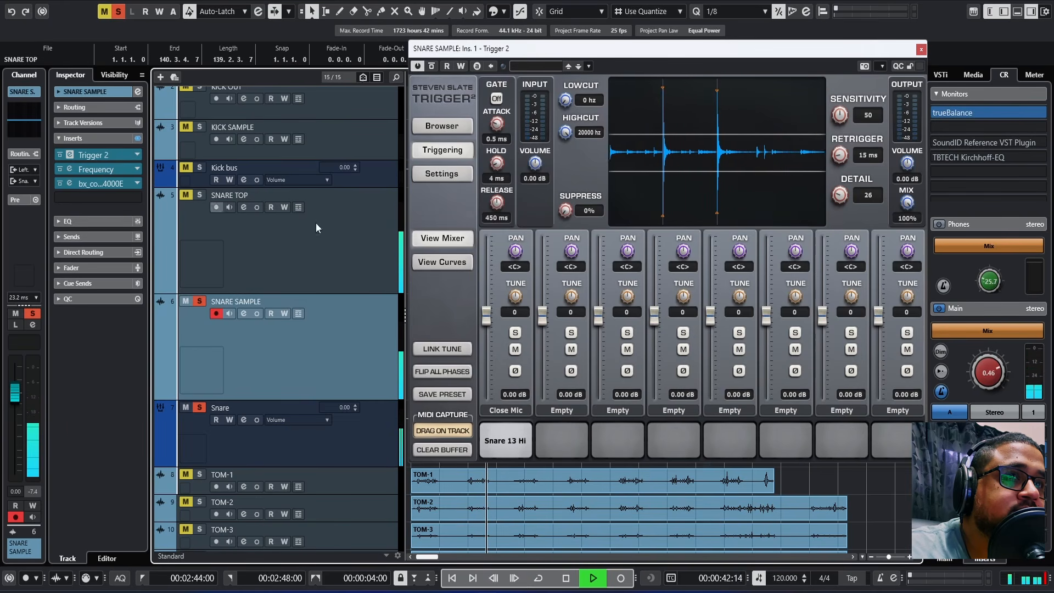
# Raise Trigger 2's input volume to 6.55 dB, set Detail to 28, and close the plug-in
pyautogui.moveTo(535, 164); pyautogui.dragTo(544, 133)
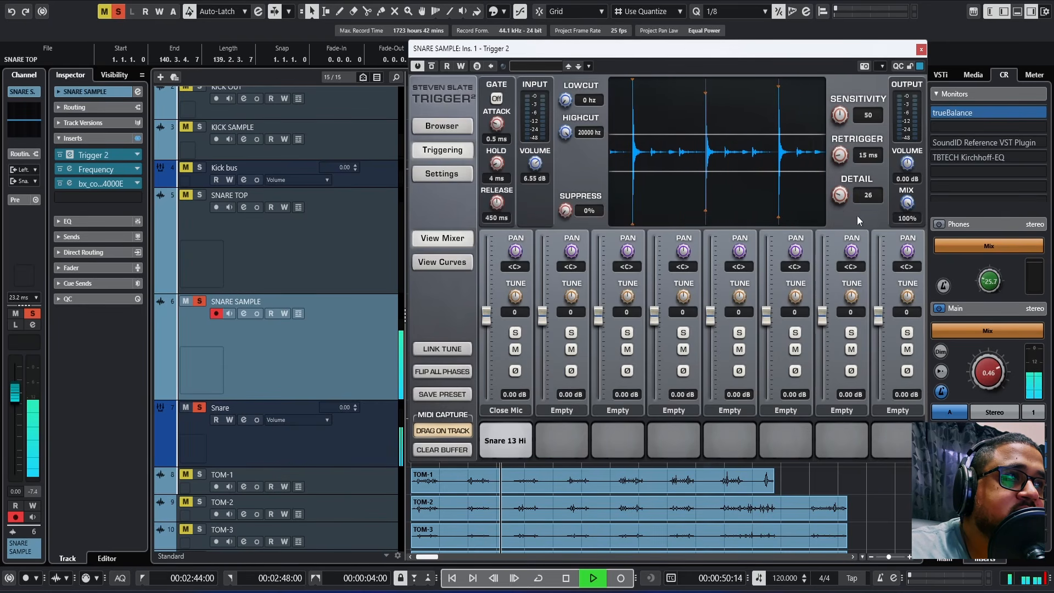
pyautogui.moveTo(838, 196); pyautogui.dragTo(839, 194)
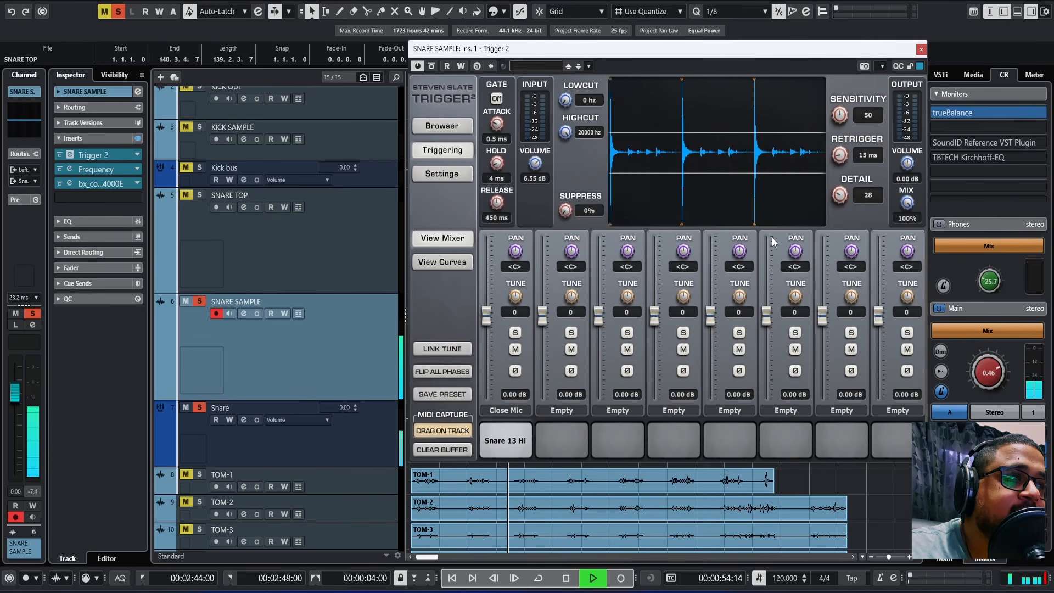
pyautogui.click(920, 50)
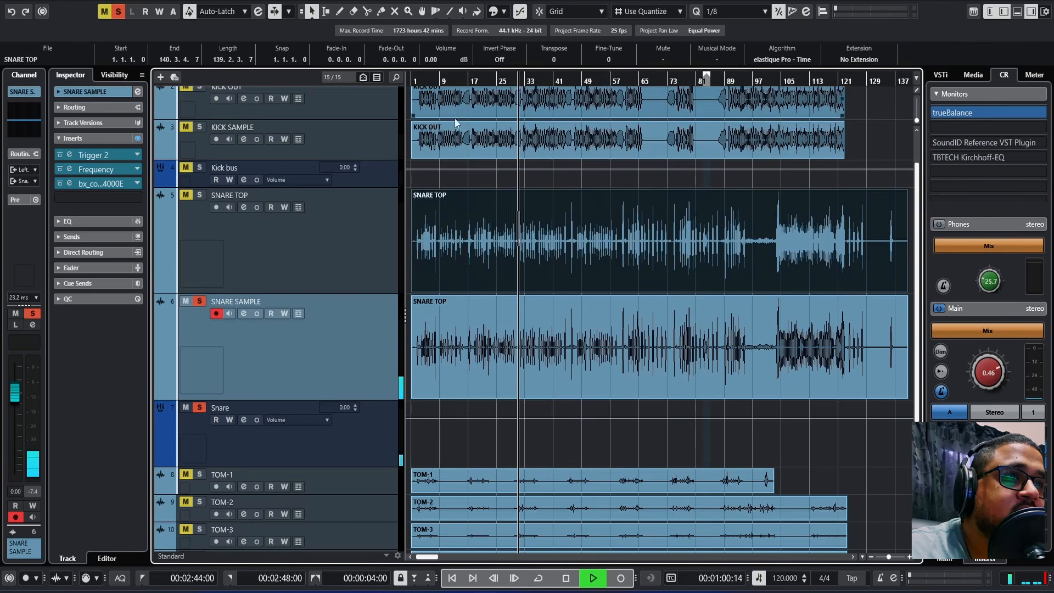
# On SNARE SAMPLE, lower Frequency's low-cut band to 136 Hz and raise the bx_console's HF gain to +13.5 dB
pyautogui.click(104, 170)
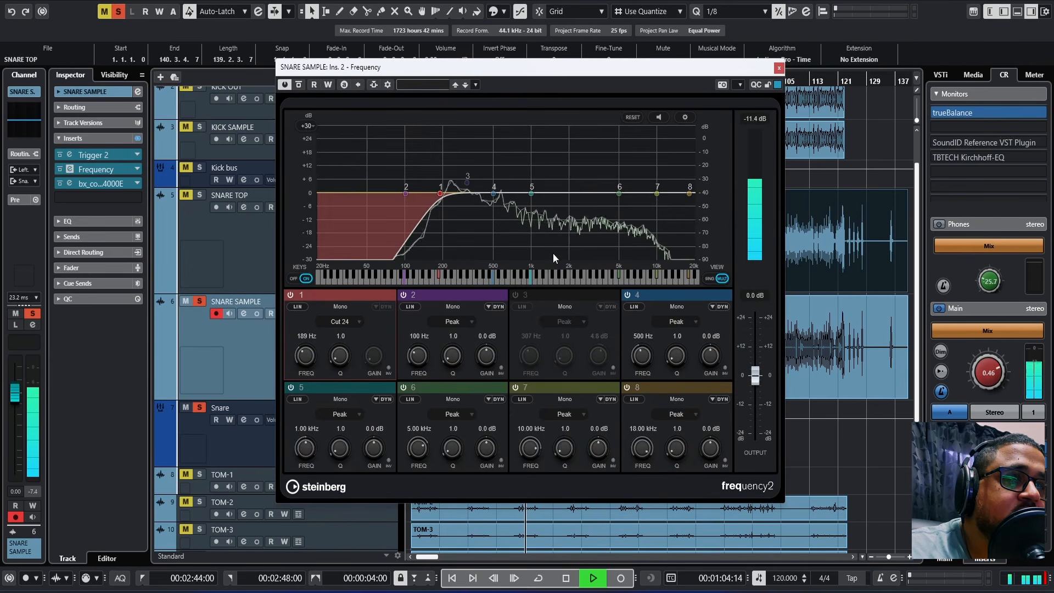
pyautogui.moveTo(440, 193); pyautogui.dragTo(422, 194)
pyautogui.click(110, 185)
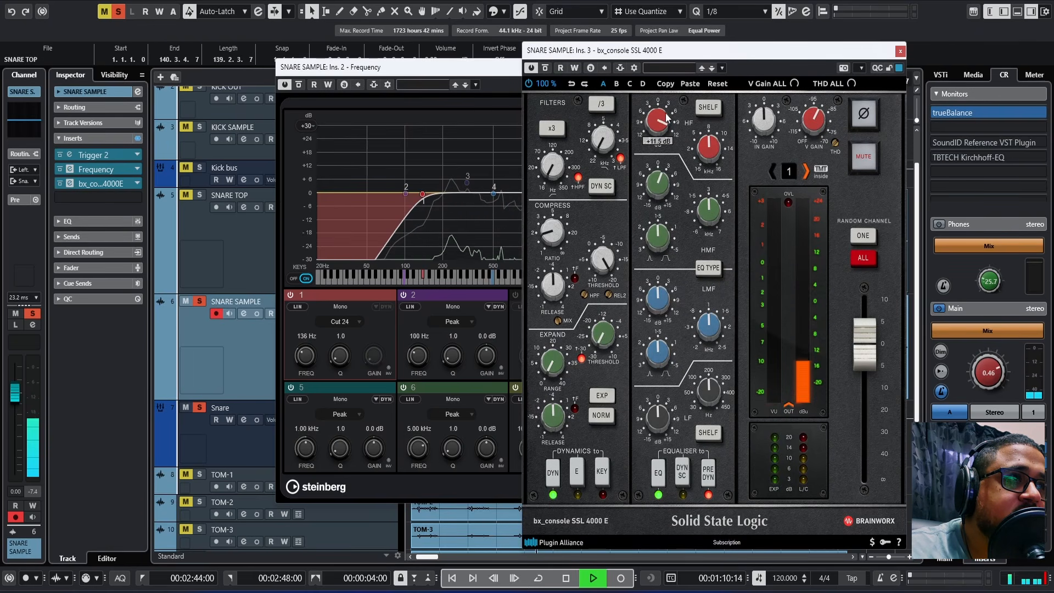
pyautogui.moveTo(604, 50); pyautogui.dragTo(408, 52)
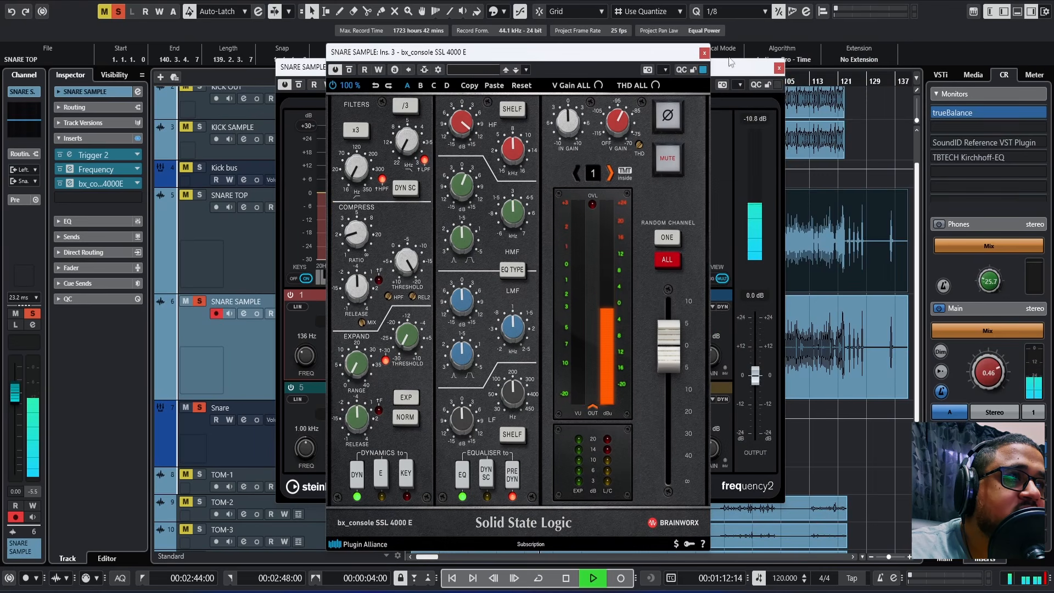
pyautogui.click(778, 68)
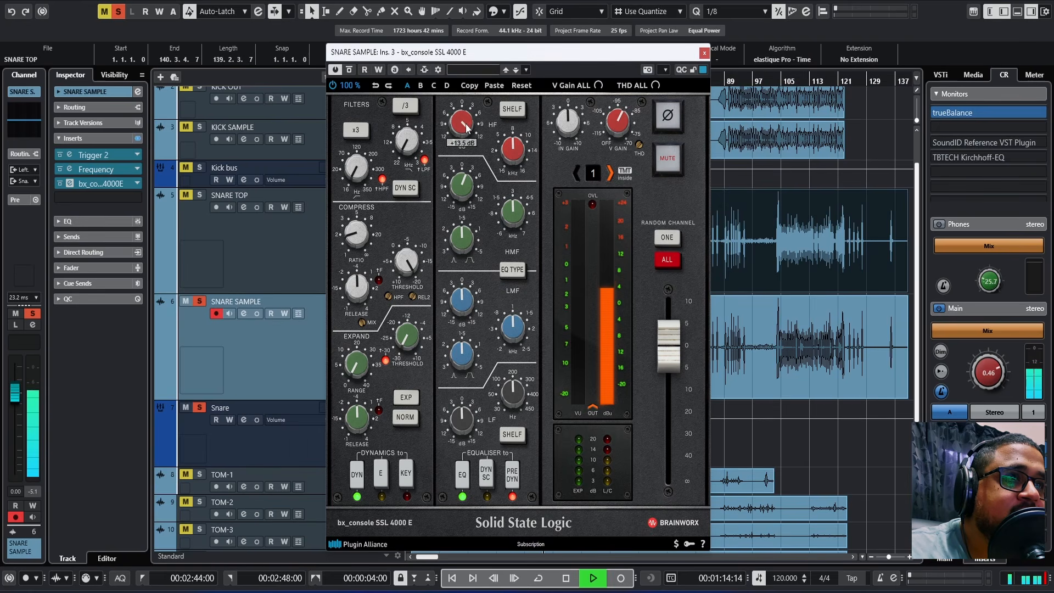
pyautogui.press('space')
pyautogui.click(703, 53)
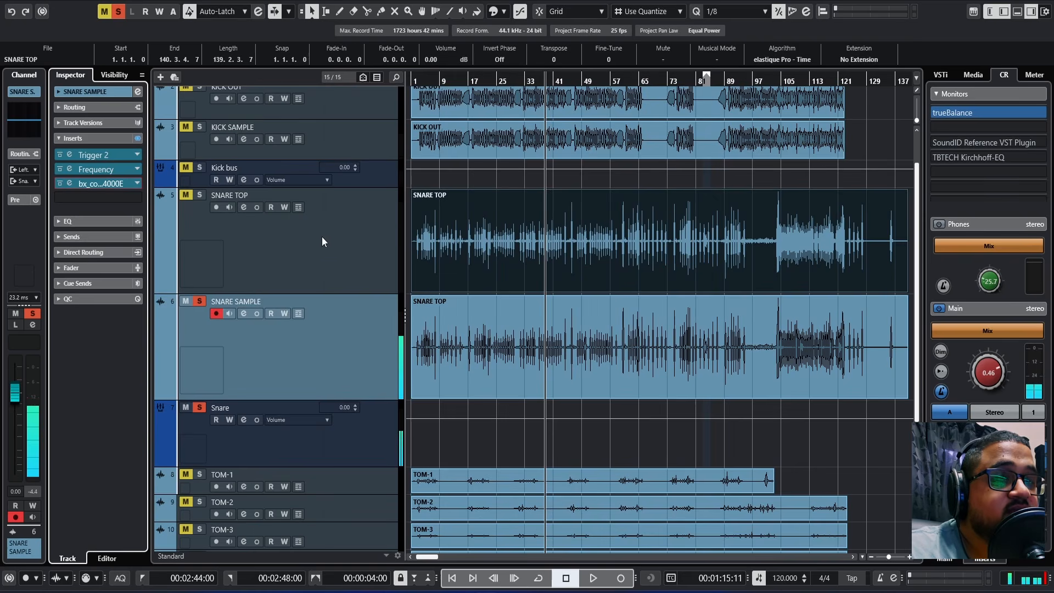
# Solo SNARE TOP alongside SNARE SAMPLE and select each track in turn to compare their channel settings
pyautogui.click(199, 195)
pyautogui.click(360, 258)
pyautogui.click(296, 345)
pyautogui.click(390, 251)
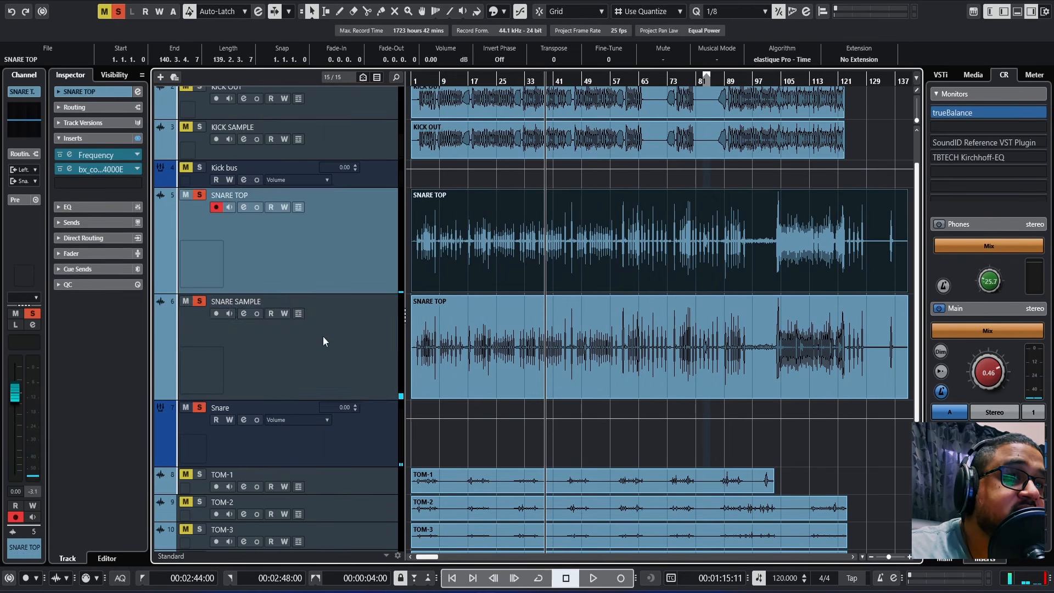
pyautogui.click(322, 336)
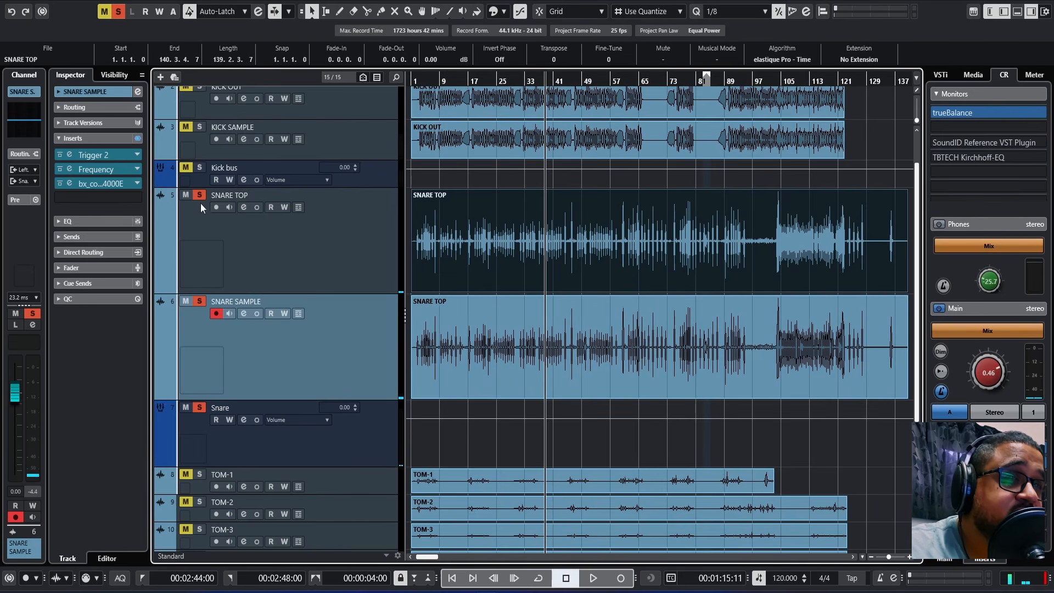
pyautogui.click(260, 235)
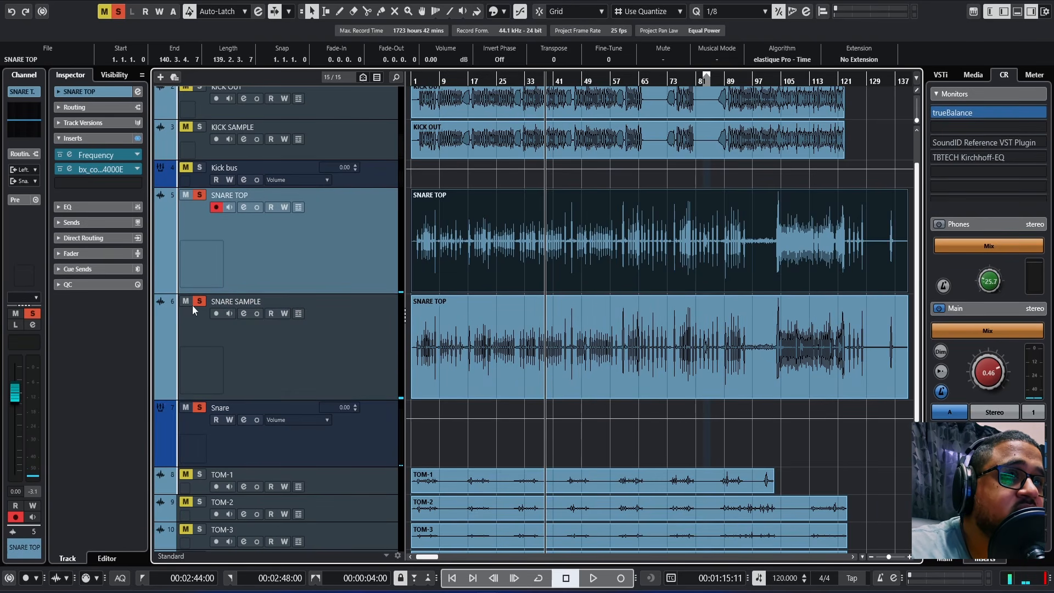
# Play SNARE SAMPLE soloed alone from about bar 33 and raise the HMF gain in its bx_console SSL 4000 E
pyautogui.click(526, 80)
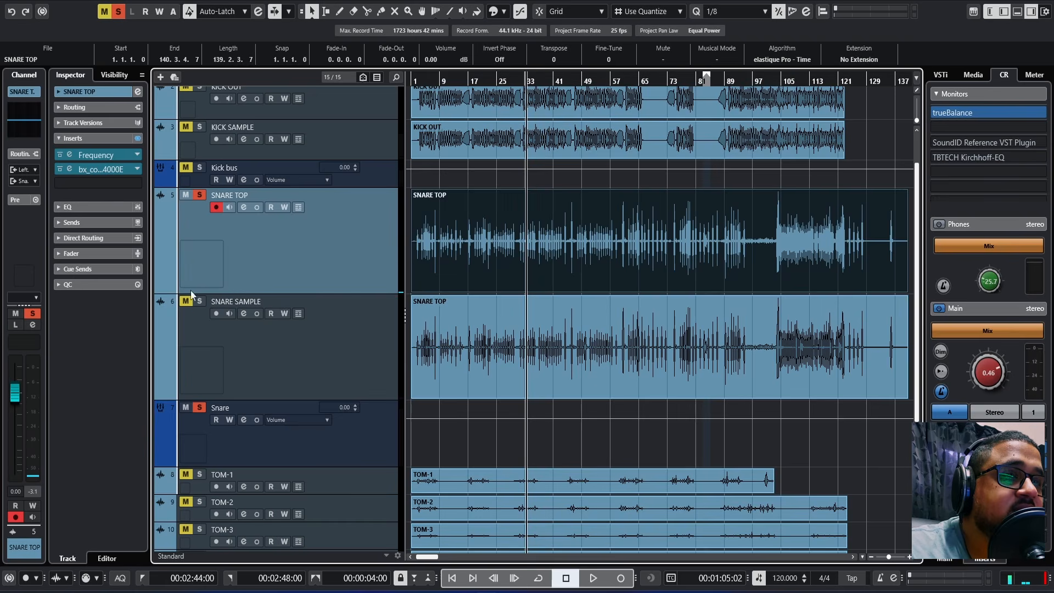
pyautogui.click(255, 342)
pyautogui.press('space')
pyautogui.click(488, 355)
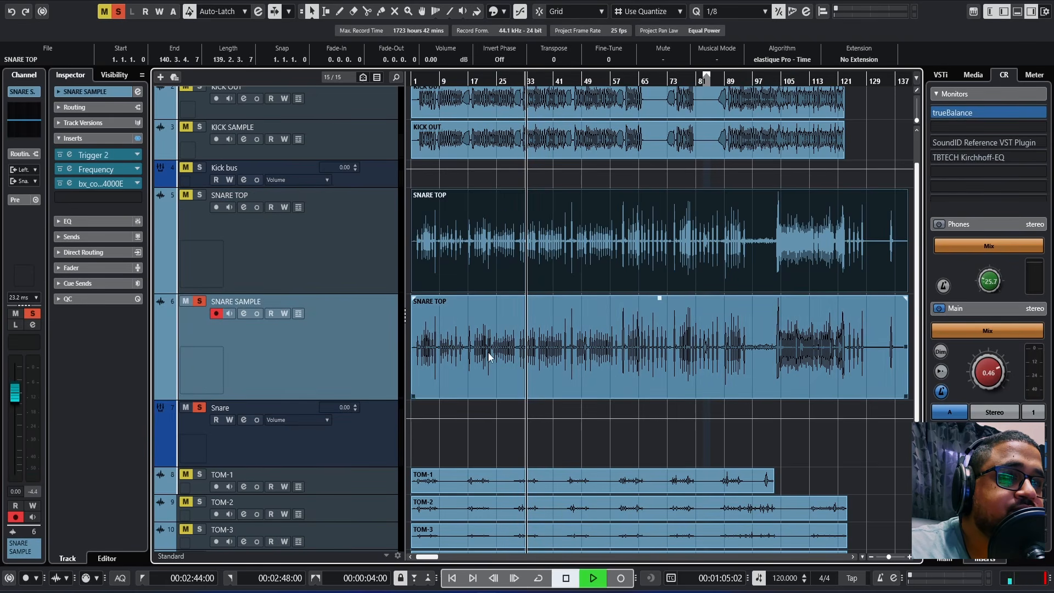
pyautogui.click(111, 184)
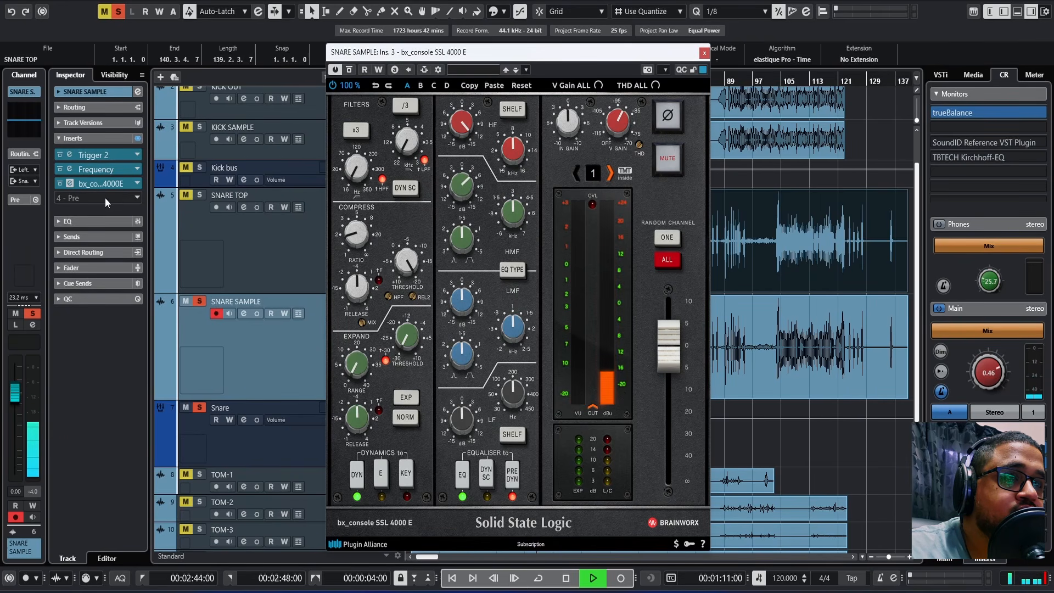
pyautogui.moveTo(474, 55); pyautogui.dragTo(758, 53)
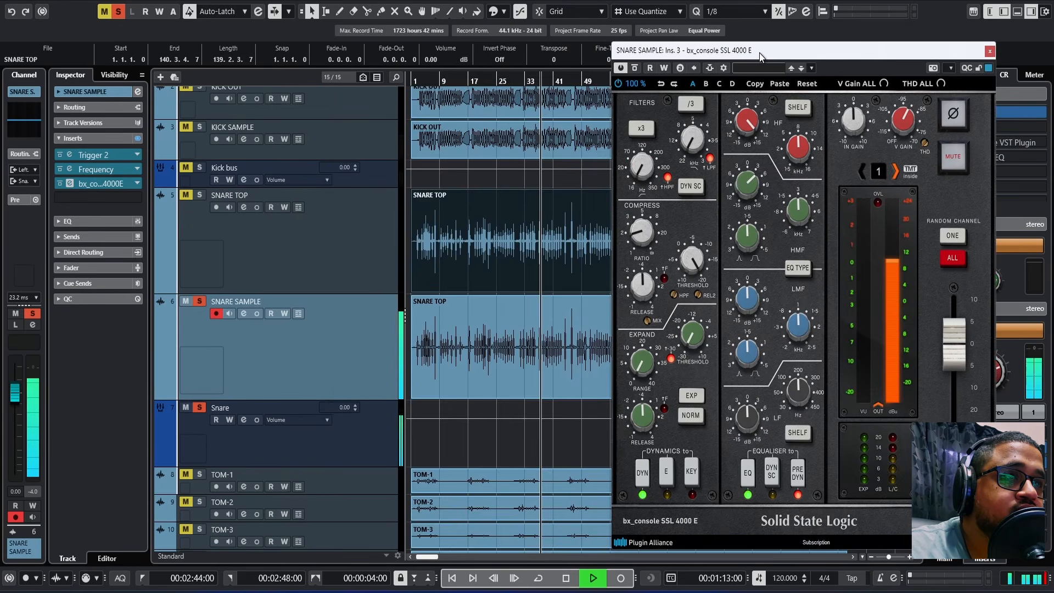
pyautogui.press('space')
# Insert the Waves dbx-160 Mono compressor in SNARE SAMPLE's fourth insert slot, after the bx_console
pyautogui.click(102, 196)
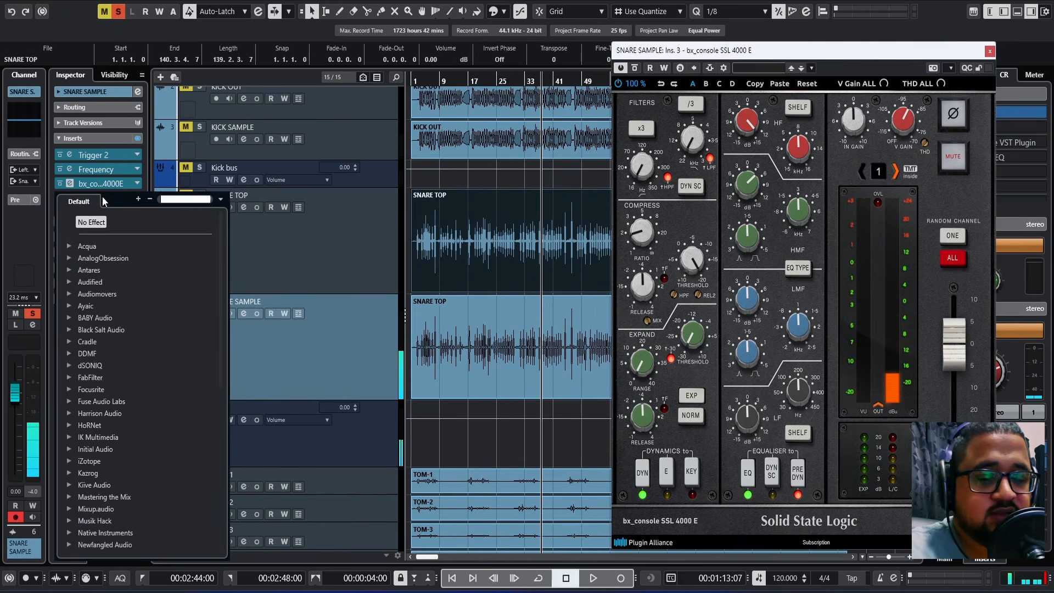
pyautogui.write('db')
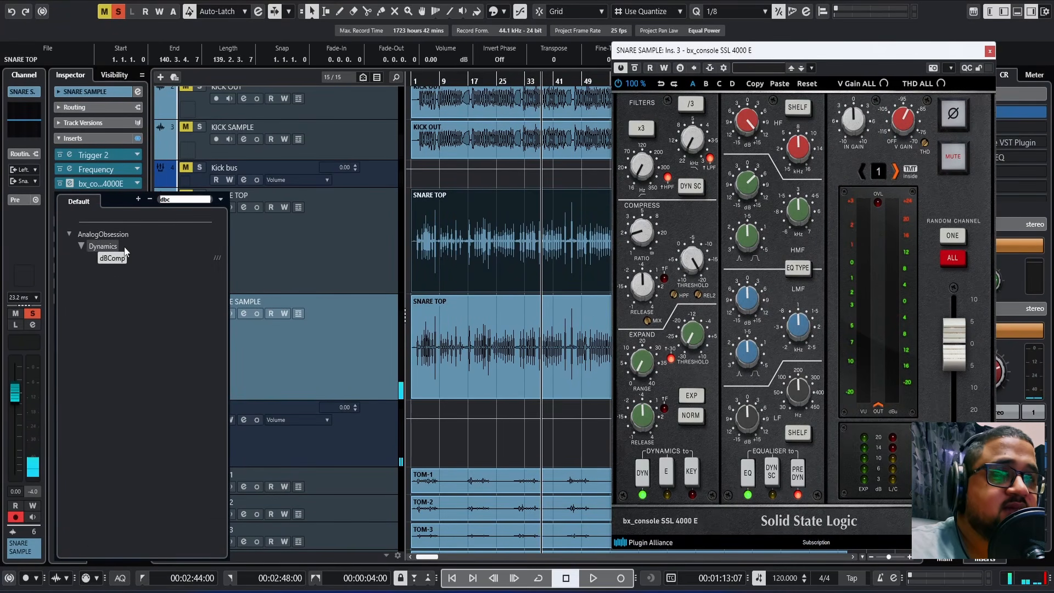
pyautogui.write('x')
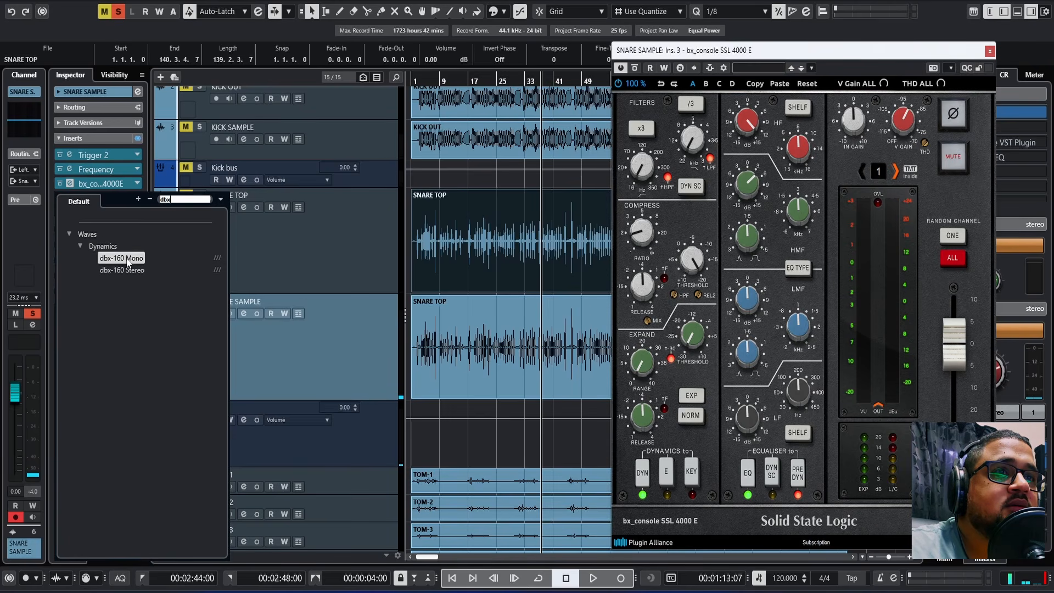
pyautogui.click(127, 259)
# While playing from about bar 24, lower the dbx-160's threshold and slightly raise its output gain, and close the compressor
pyautogui.moveTo(515, 78); pyautogui.dragTo(493, 81)
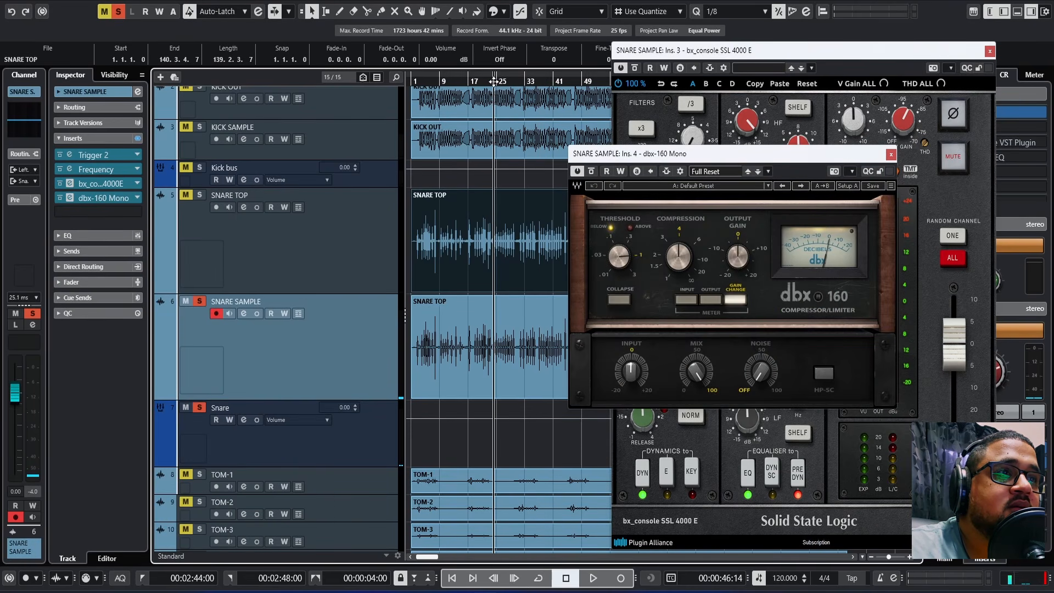
pyautogui.press('space')
pyautogui.moveTo(648, 155); pyautogui.dragTo(503, 148)
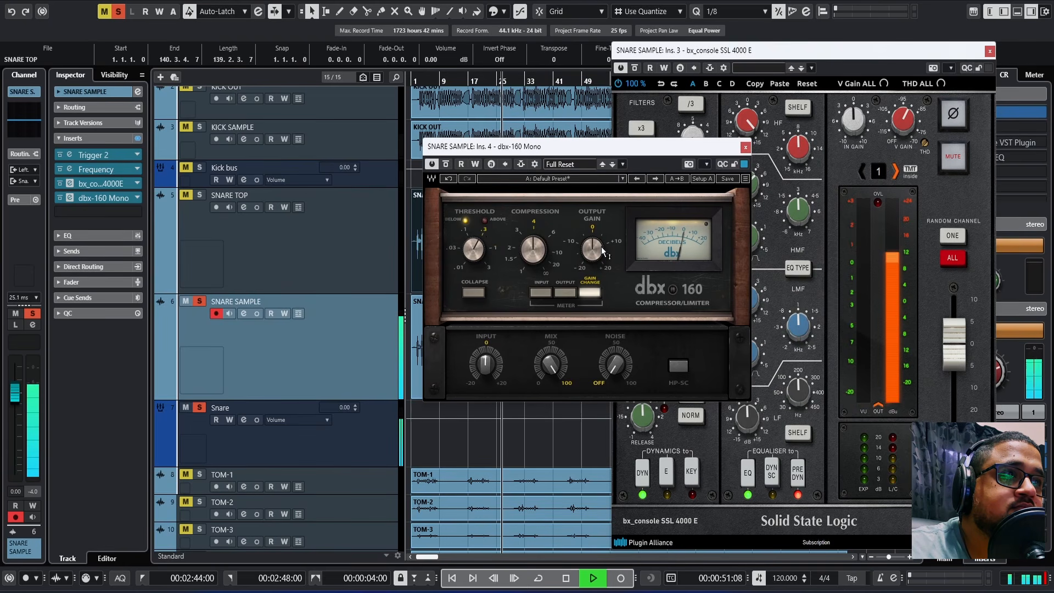
pyautogui.moveTo(592, 249); pyautogui.dragTo(592, 241)
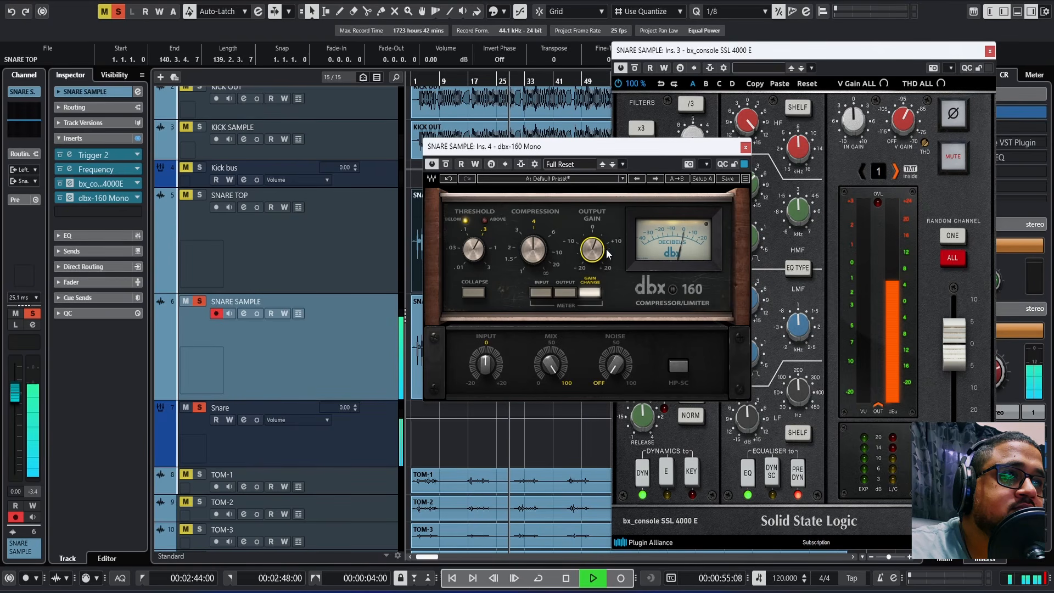
pyautogui.click(745, 147)
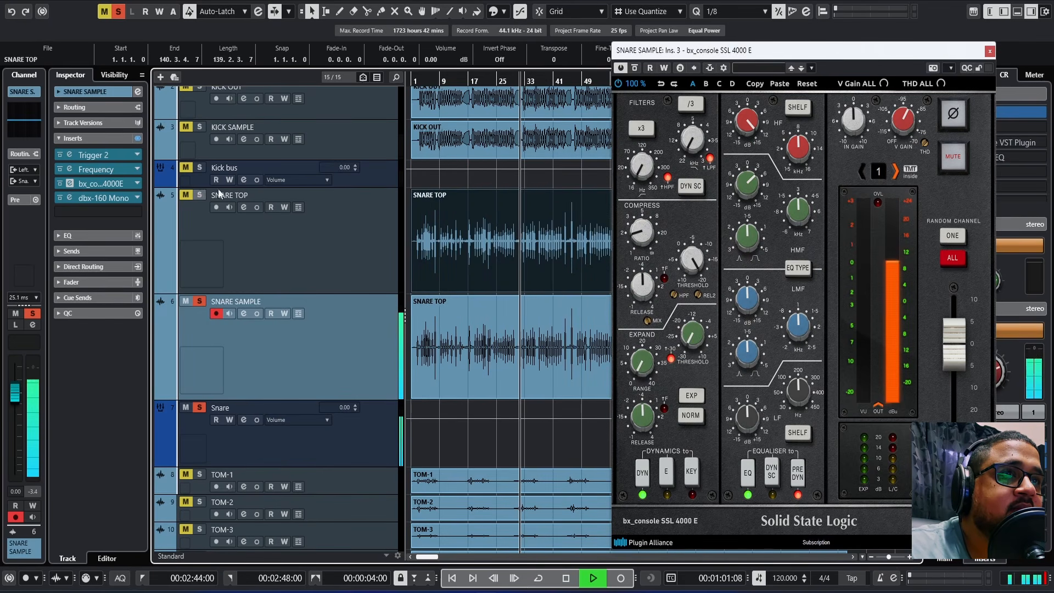
# Replay with SNARE TOP soloed too, lower SNARE SAMPLE's fader to -6.10 dB, and close the bx_console after selecting SNARE TOP
pyautogui.moveTo(494, 81); pyautogui.dragTo(494, 75)
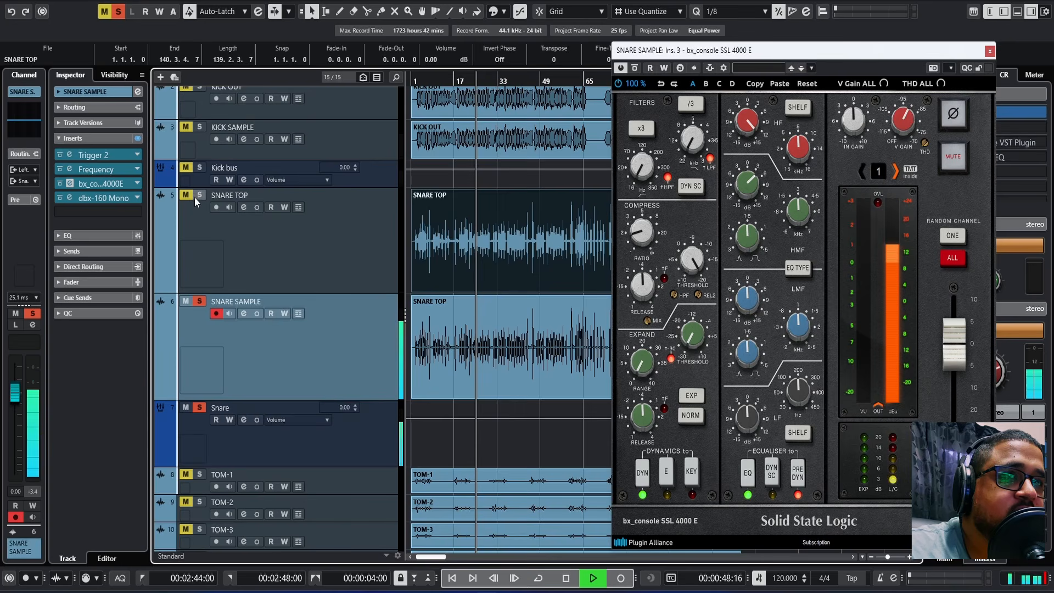
pyautogui.moveTo(15, 392); pyautogui.dragTo(14, 409)
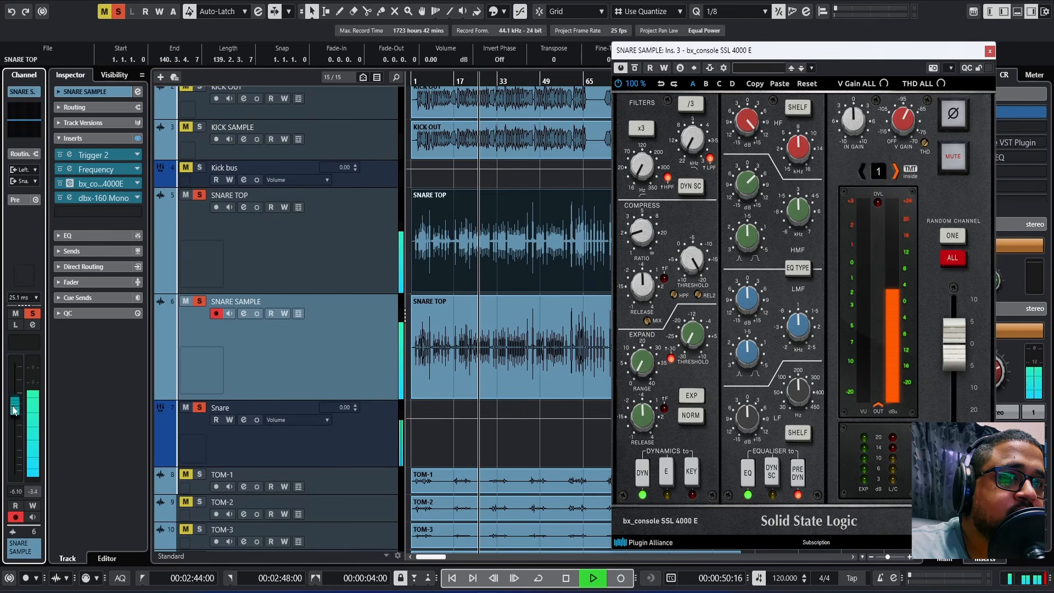
pyautogui.click(334, 265)
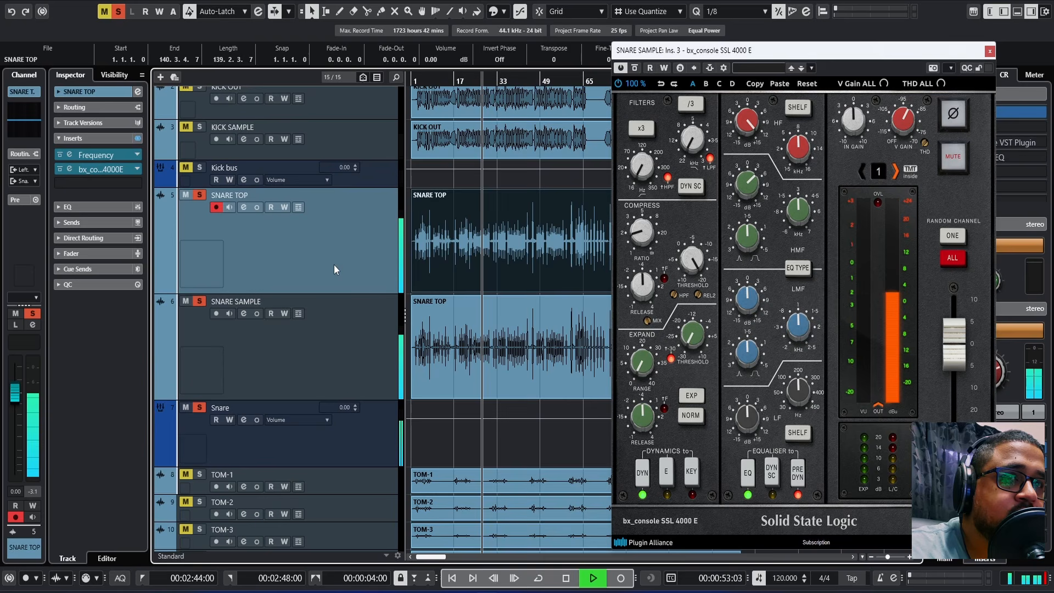
pyautogui.click(989, 51)
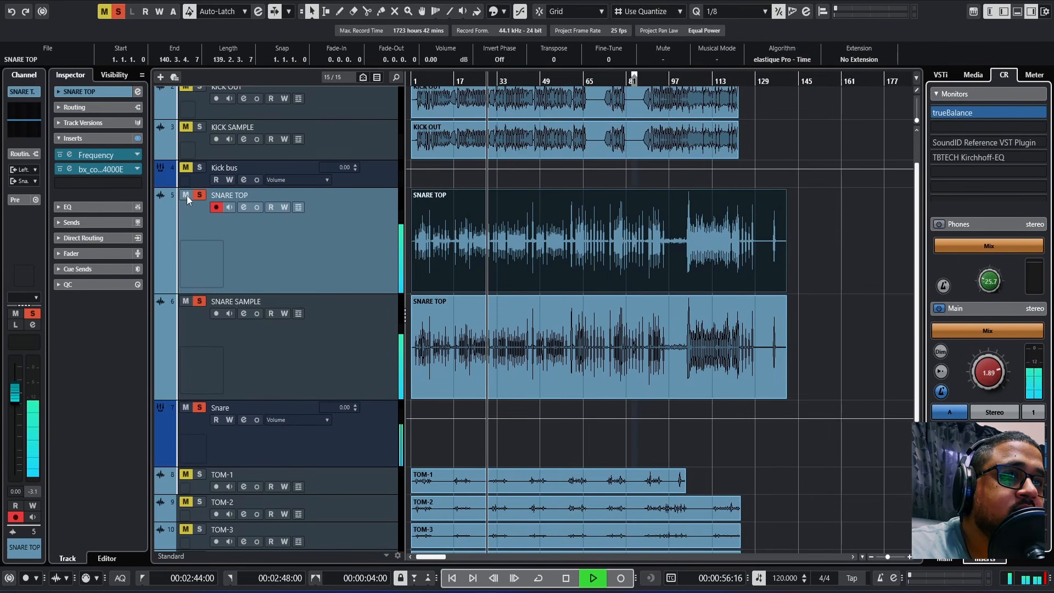
# Replay from about bar 21 with KICK OUT and KICK SAMPLE soloed alongside the snare layers, enlarge the track heights, and stop playback
pyautogui.press('space')
pyautogui.moveTo(465, 78); pyautogui.dragTo(465, 114)
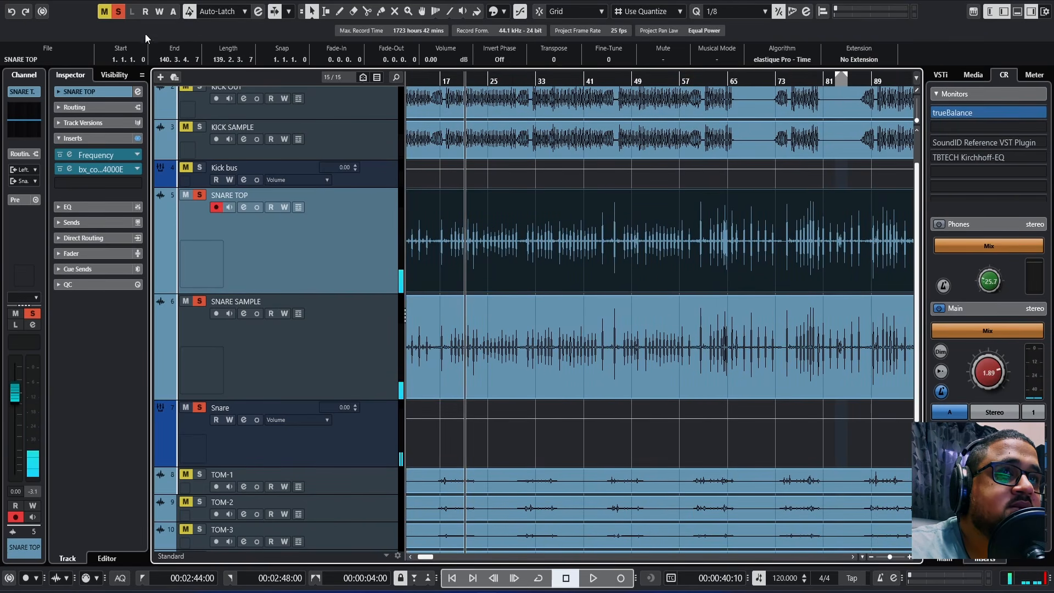
pyautogui.scroll(1, 189, 206)
pyautogui.scroll(-2, 494, 239)
pyautogui.press('space')
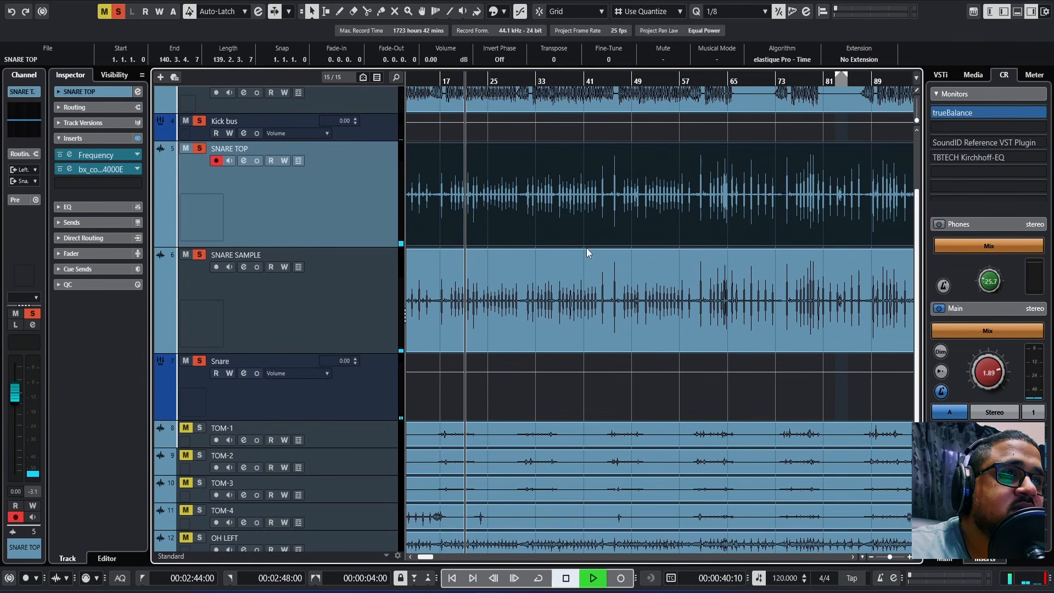
pyautogui.moveTo(917, 526); pyautogui.dragTo(887, 557)
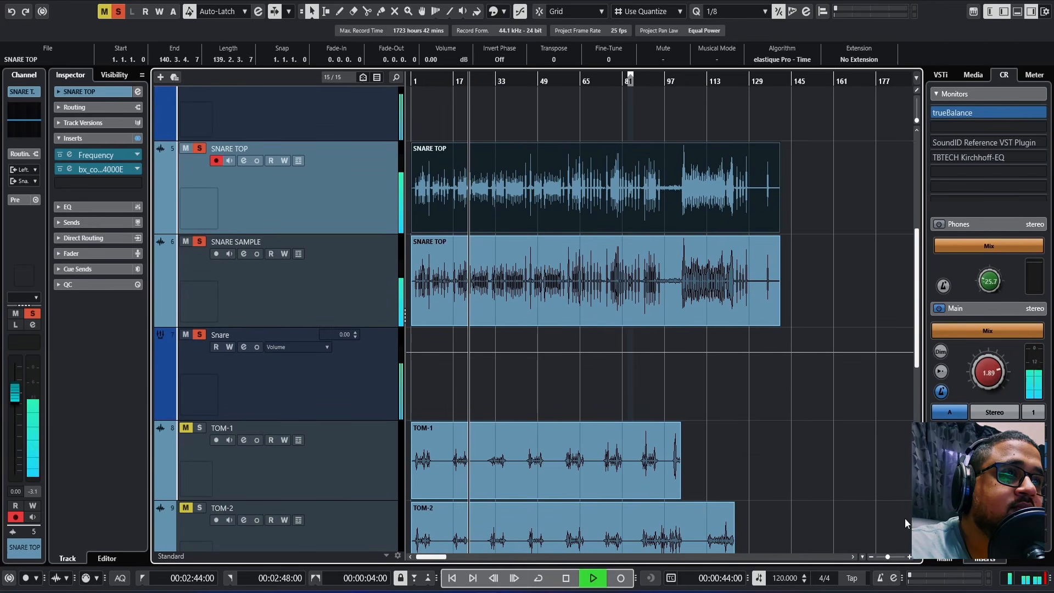
pyautogui.scroll(3, 870, 410)
pyautogui.scroll(-1, 872, 410)
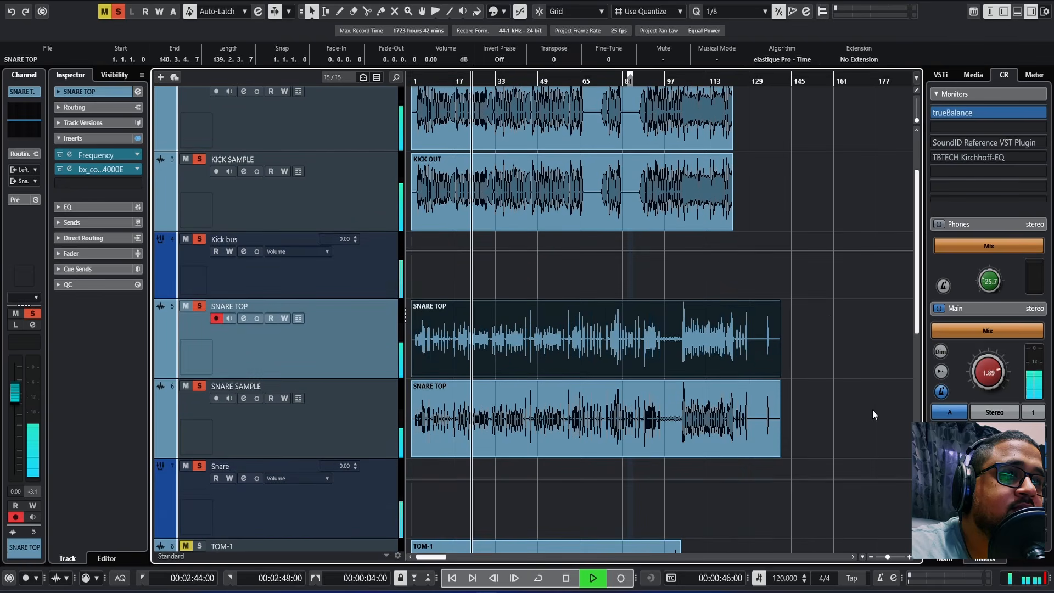
pyautogui.moveTo(887, 557); pyautogui.dragTo(889, 556)
pyautogui.scroll(2, 986, 377)
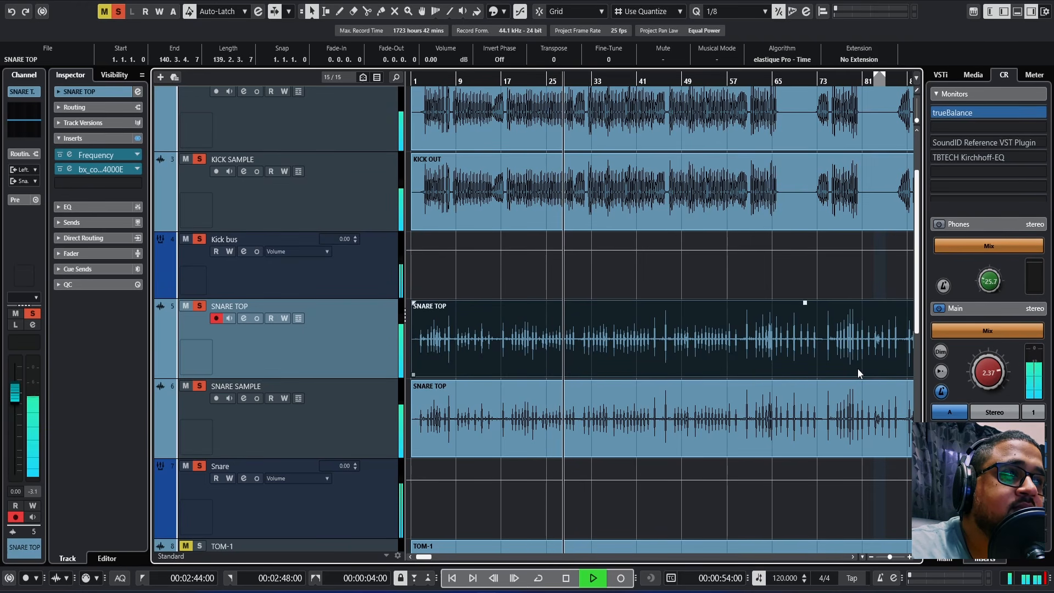
pyautogui.press('space')
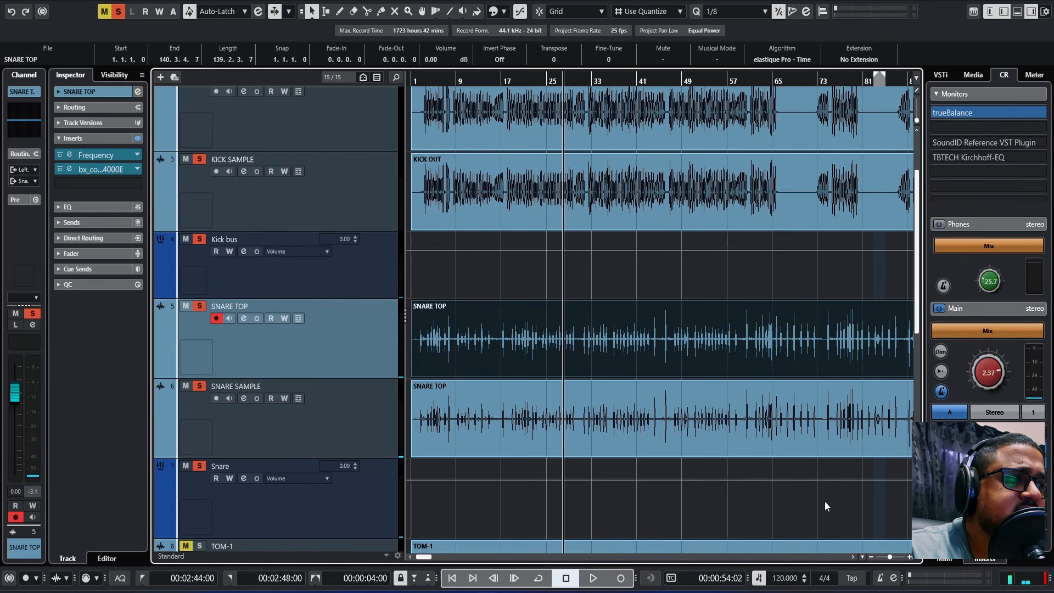
# Play from about bar 19, repeatedly taking KICK SAMPLE and SNARE SAMPLE out of solo and back in to compare the drums with and without samples
pyautogui.moveTo(891, 556); pyautogui.dragTo(890, 557)
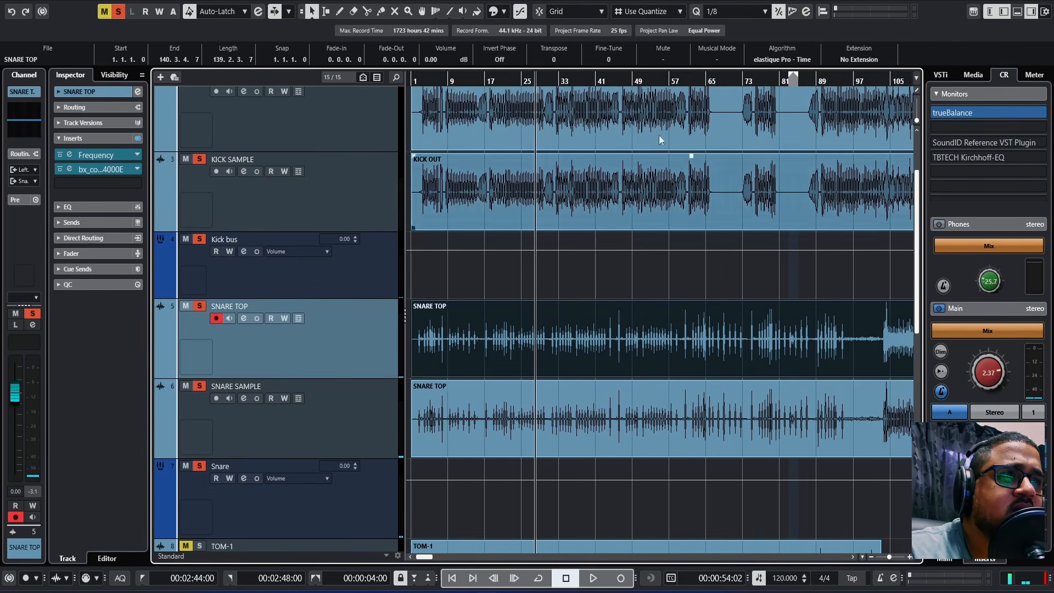
pyautogui.click(495, 80)
pyautogui.press('space')
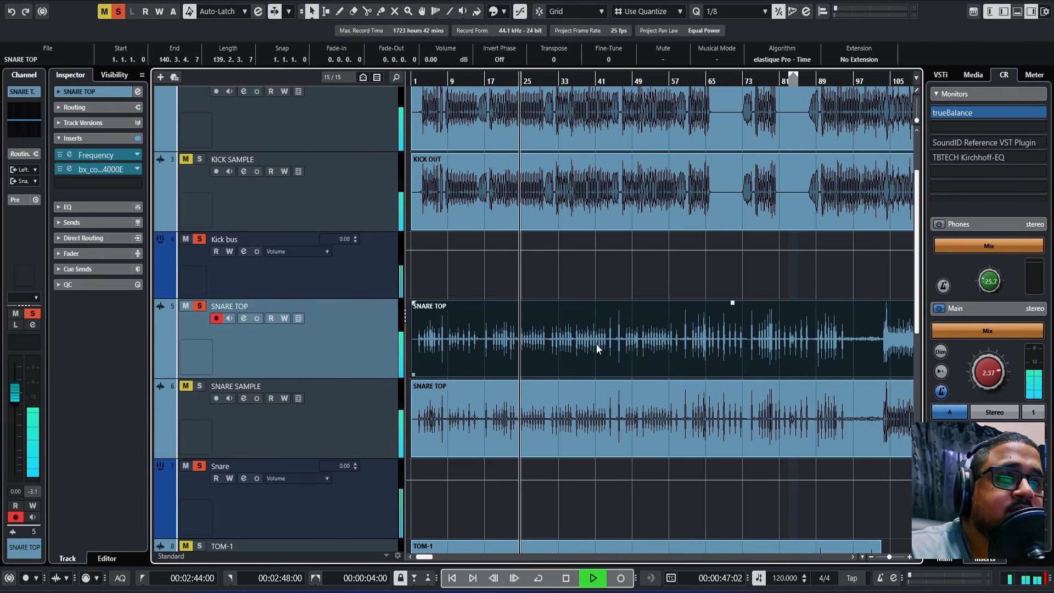
pyautogui.scroll(2, 597, 343)
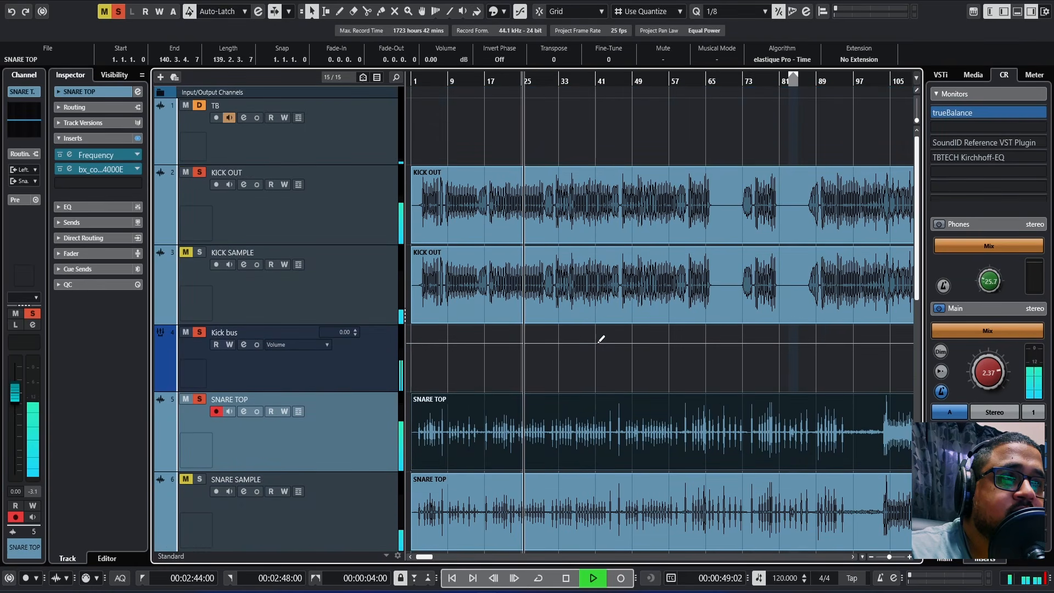
pyautogui.scroll(-4, 597, 342)
pyautogui.scroll(2, 597, 342)
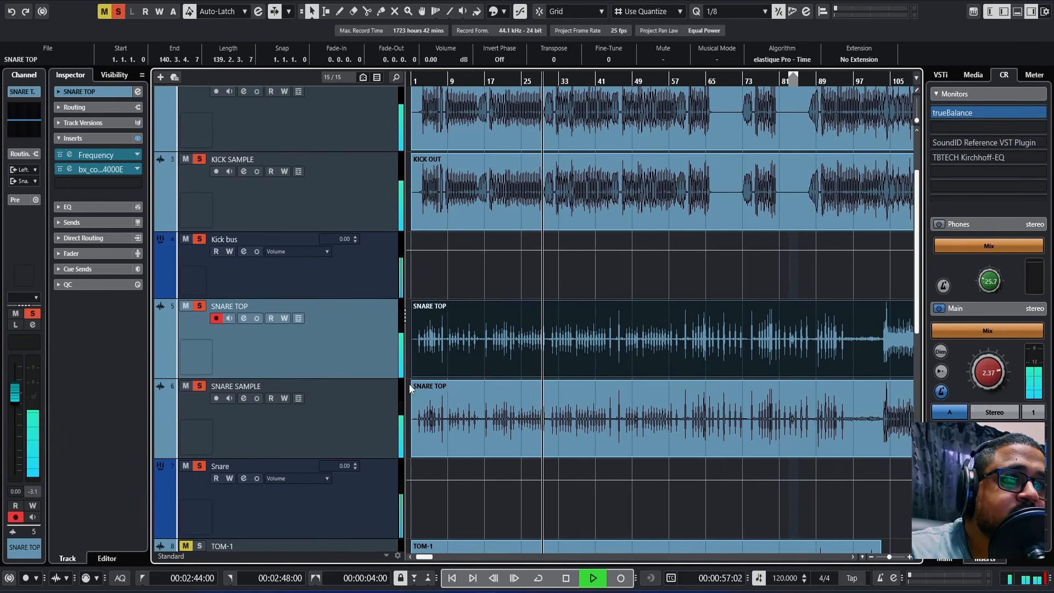
pyautogui.click(500, 74)
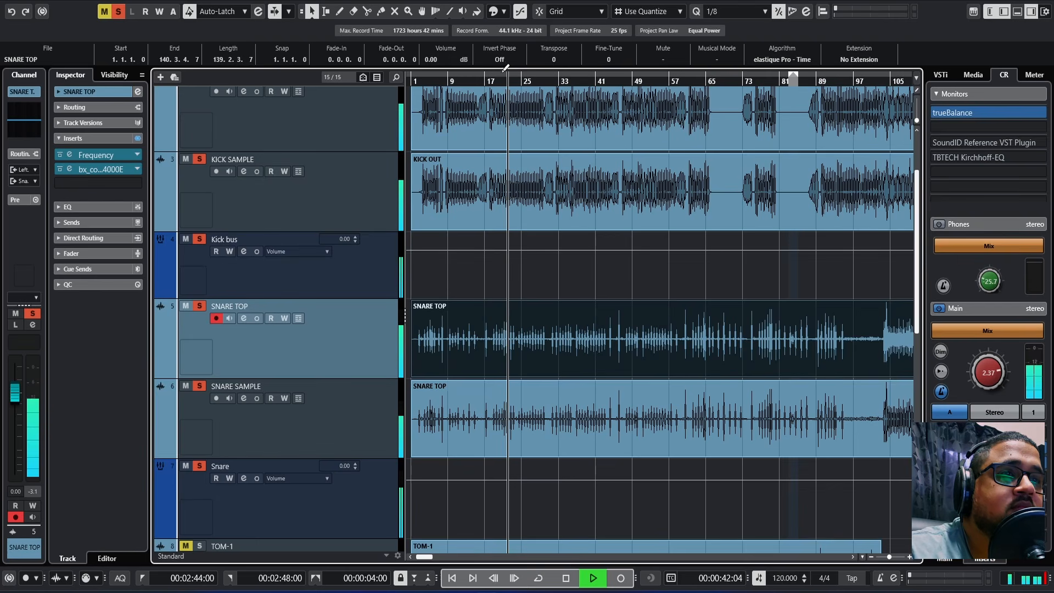
pyautogui.click(201, 386)
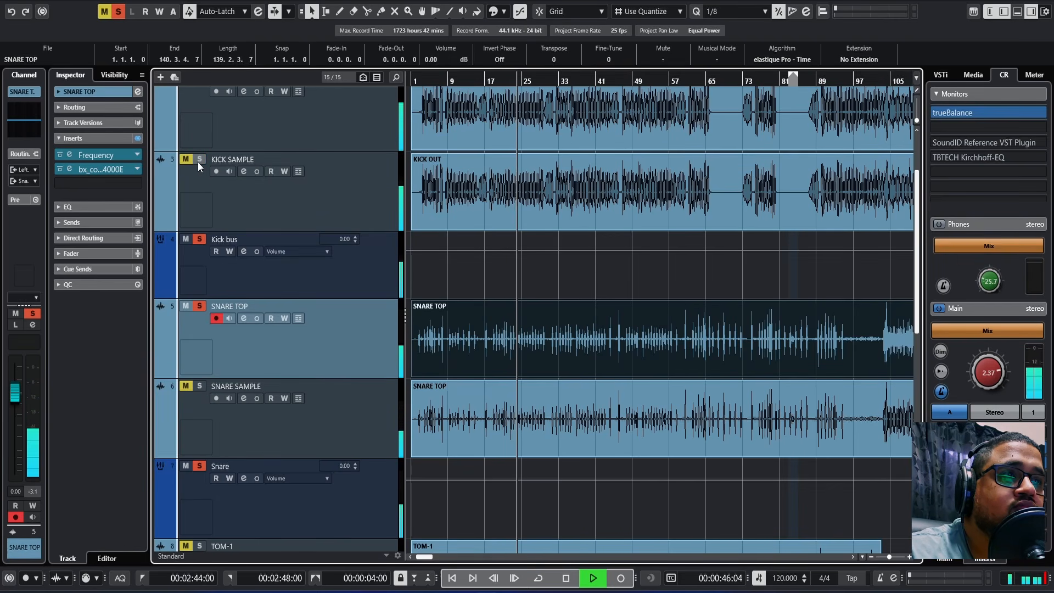
pyautogui.click(199, 386)
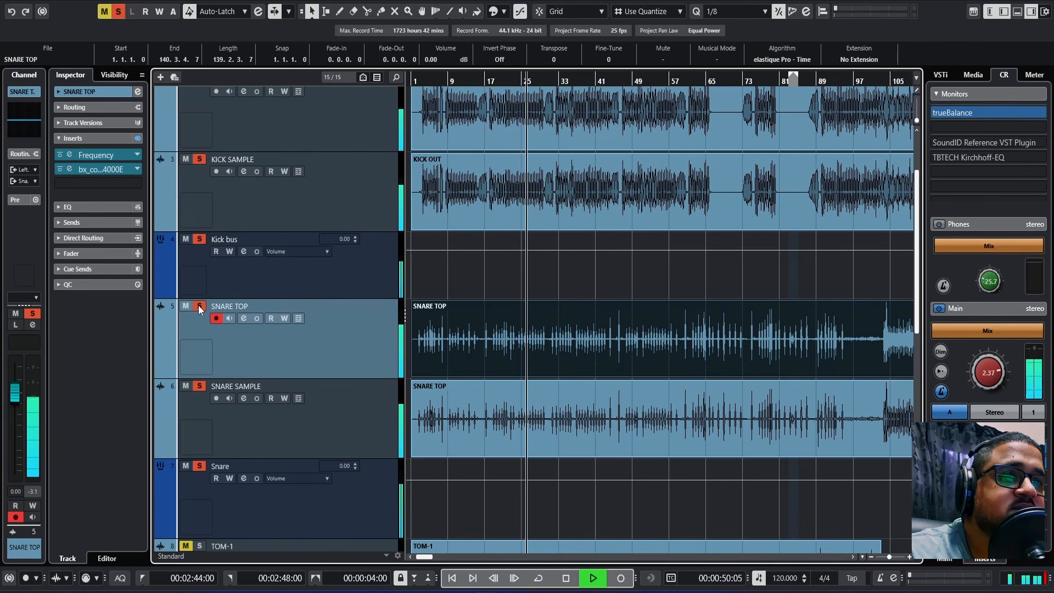
# Take KICK OUT and SNARE TOP out of solo, replay from about bar 19 to hear the samples without them, and solo both again
pyautogui.scroll(3, 200, 309)
pyautogui.click(200, 400)
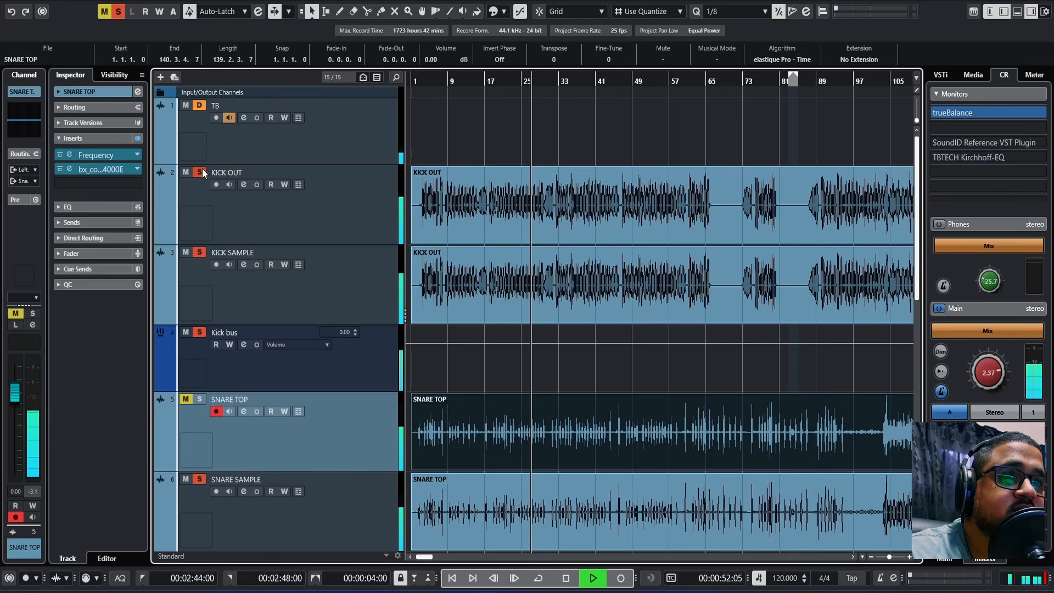
pyautogui.scroll(-3, 427, 190)
pyautogui.click(498, 80)
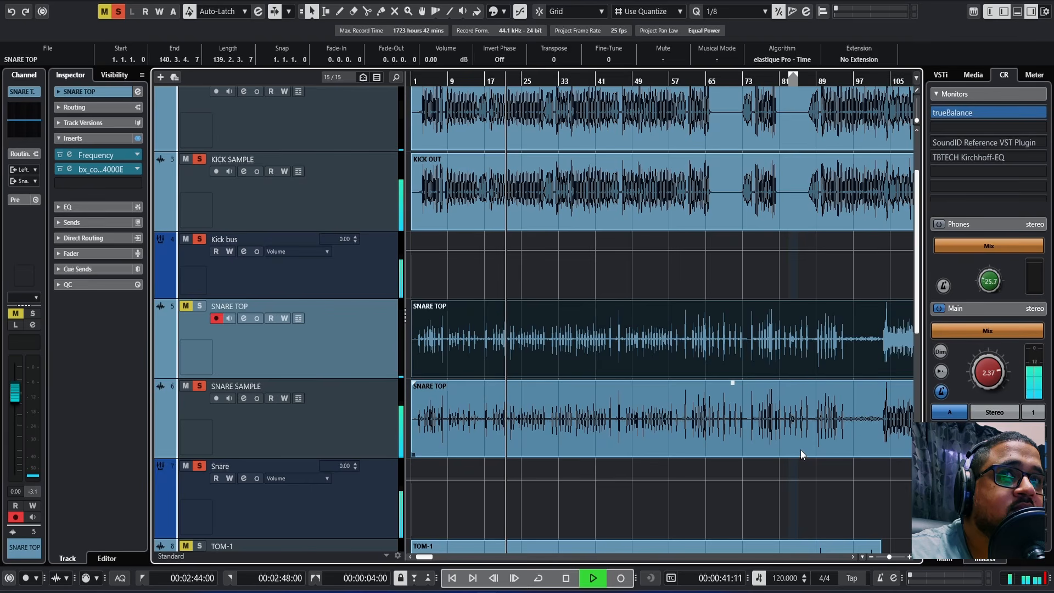
pyautogui.press('space')
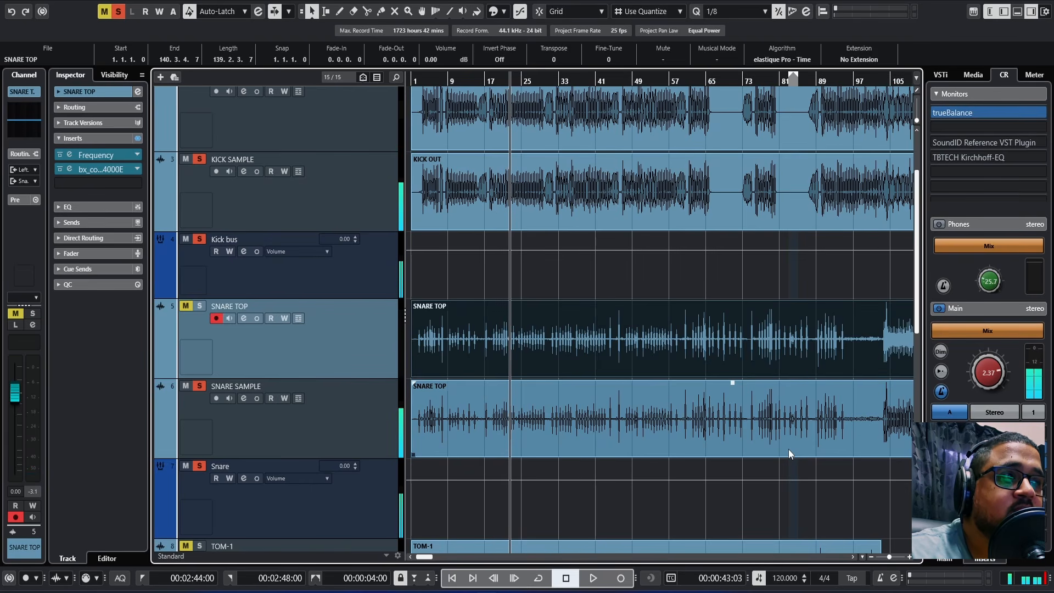
pyautogui.scroll(3, 634, 400)
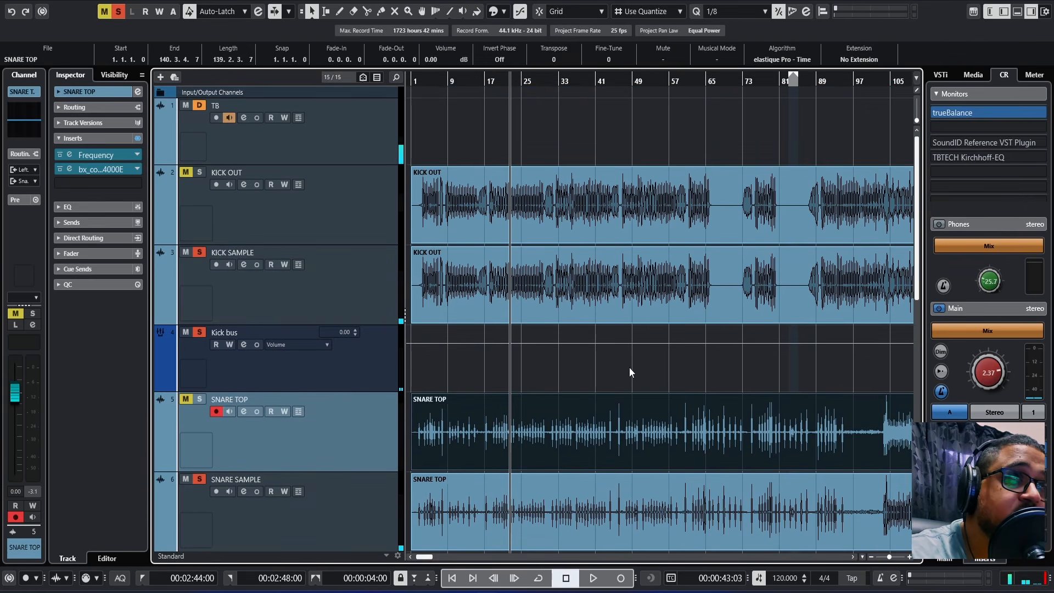
pyautogui.press('space')
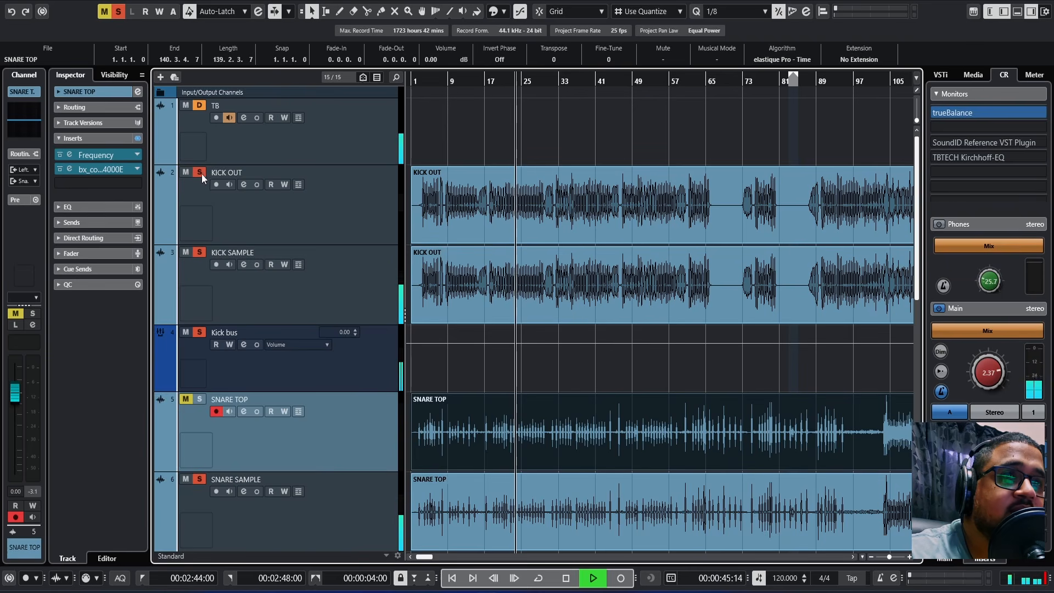
pyautogui.click(185, 399)
# Reduce the track heights, bring the toms and overheads into view, and replay the soloed drums with overheads from about bar 19
pyautogui.scroll(-3, 555, 376)
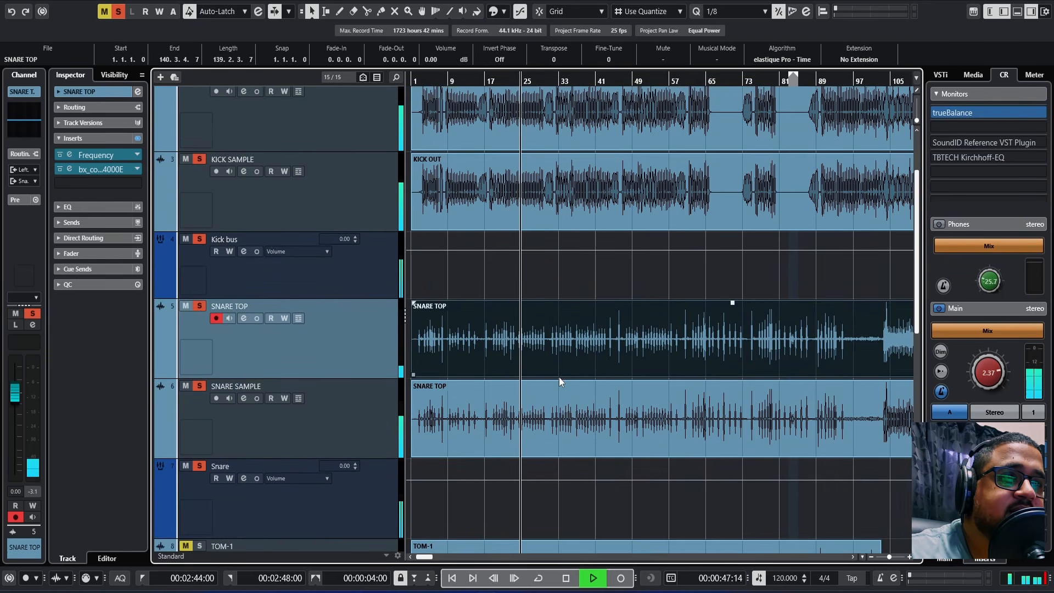
pyautogui.click(915, 511)
pyautogui.click(915, 512)
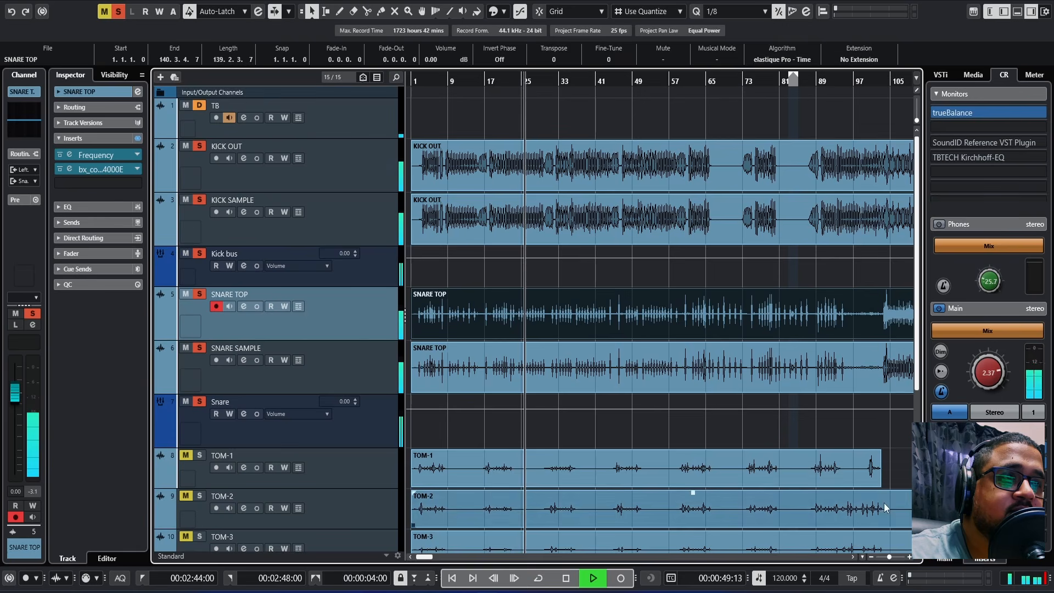
pyautogui.press('space')
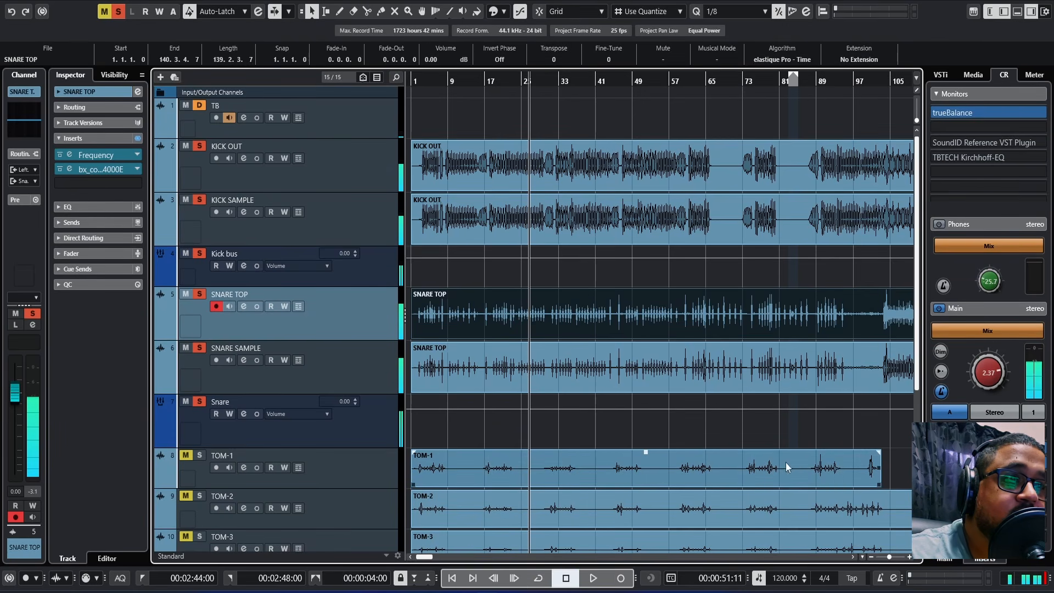
pyautogui.scroll(-4, 229, 478)
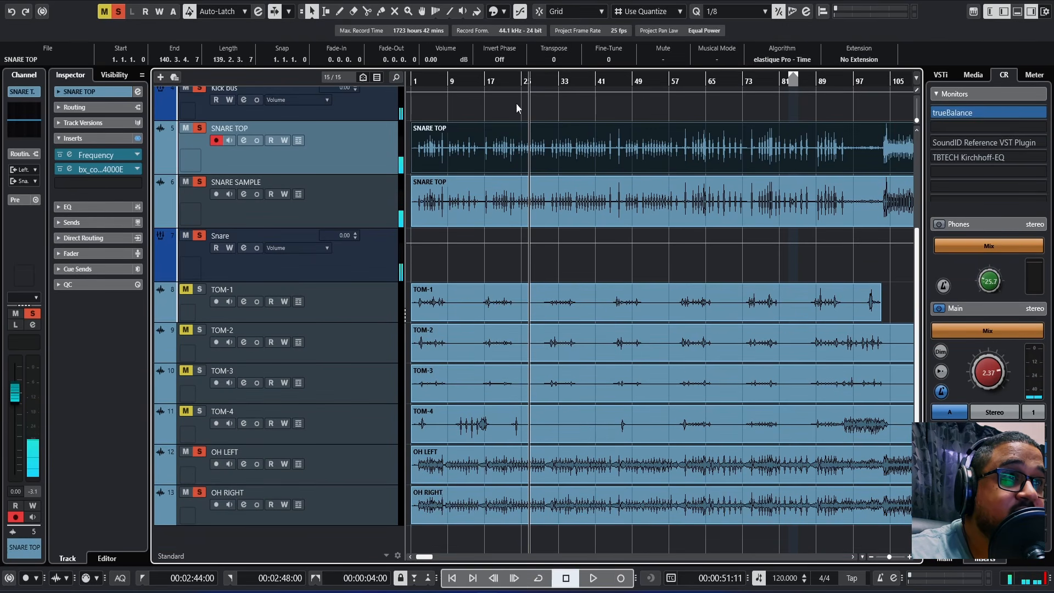
pyautogui.moveTo(496, 83); pyautogui.dragTo(497, 85)
pyautogui.press('space')
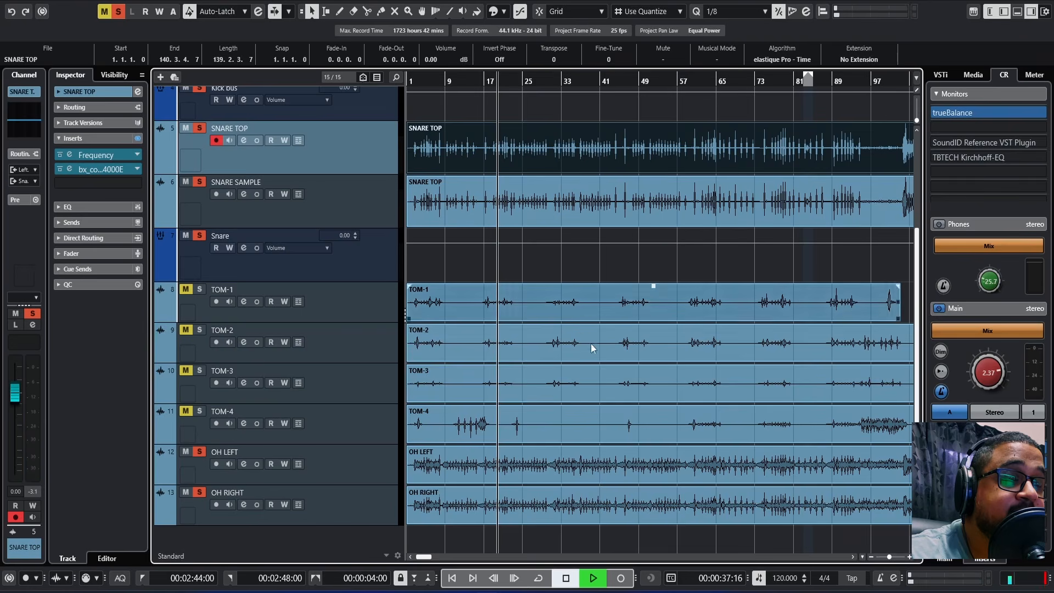
# Select OH LEFT and OH RIGHT, lower their faders together to about -18.6 dB in the MixConsole, and close the mixer
pyautogui.click(383, 467)
pyautogui.keyDown('shift'); pyautogui.click(354, 499); pyautogui.keyUp('shift')
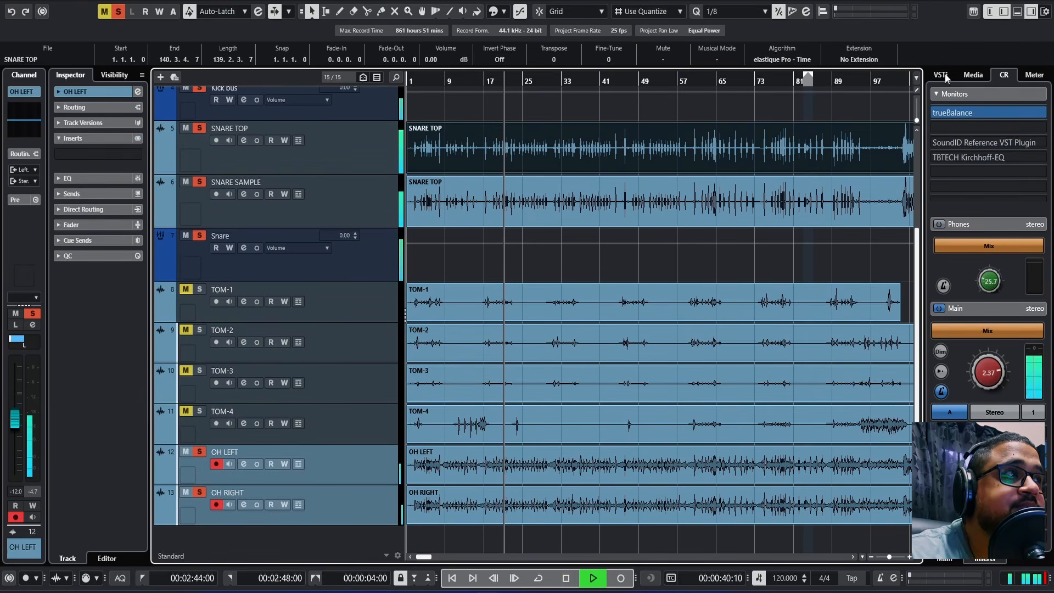
pyautogui.click(1016, 12)
pyautogui.click(160, 364)
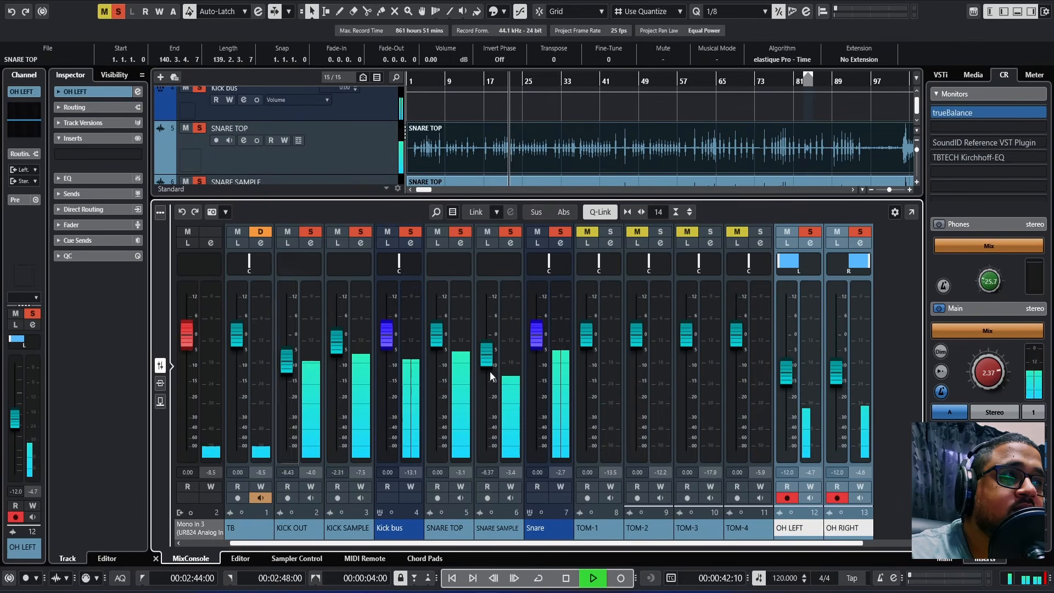
pyautogui.moveTo(787, 375); pyautogui.dragTo(788, 396)
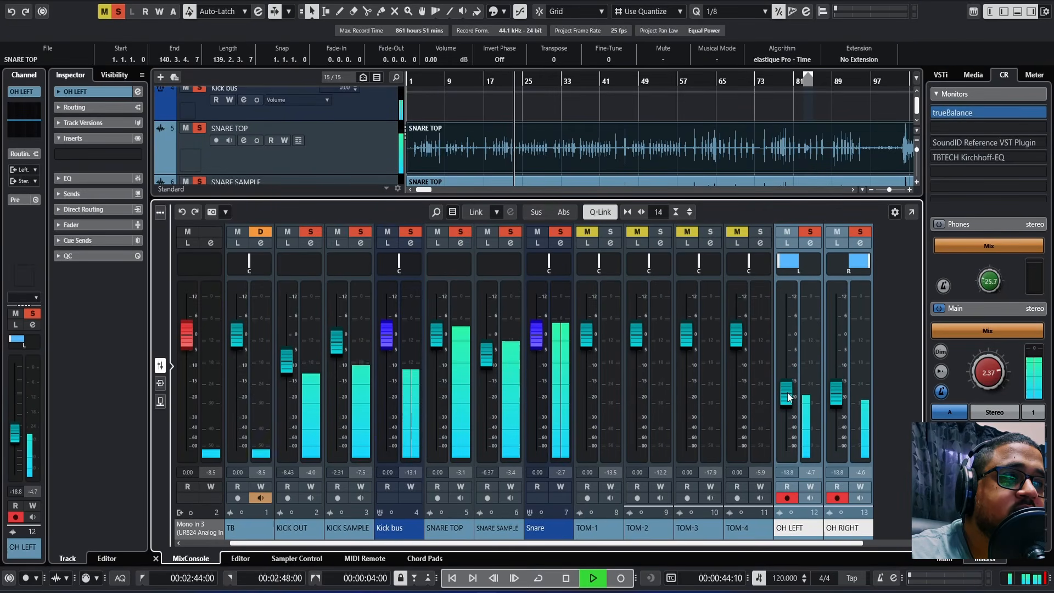
pyautogui.click(156, 558)
# With the tracks enlarged, replay from about bar 18, taking SNARE SAMPLE and KICK SAMPLE out of solo and back in against the quieter overheads
pyautogui.scroll(3, 712, 367)
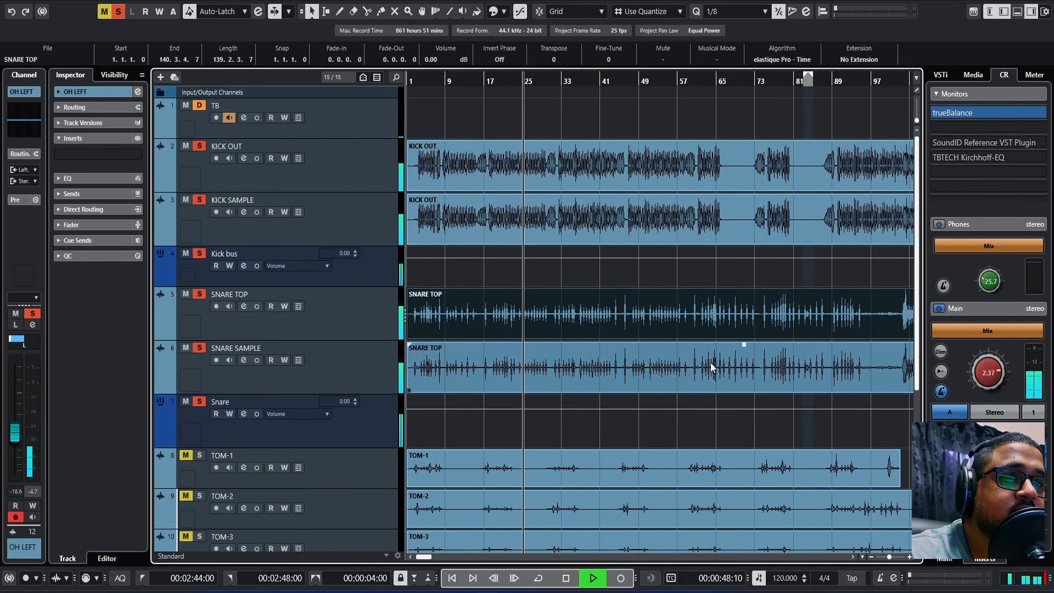
pyautogui.click(916, 549)
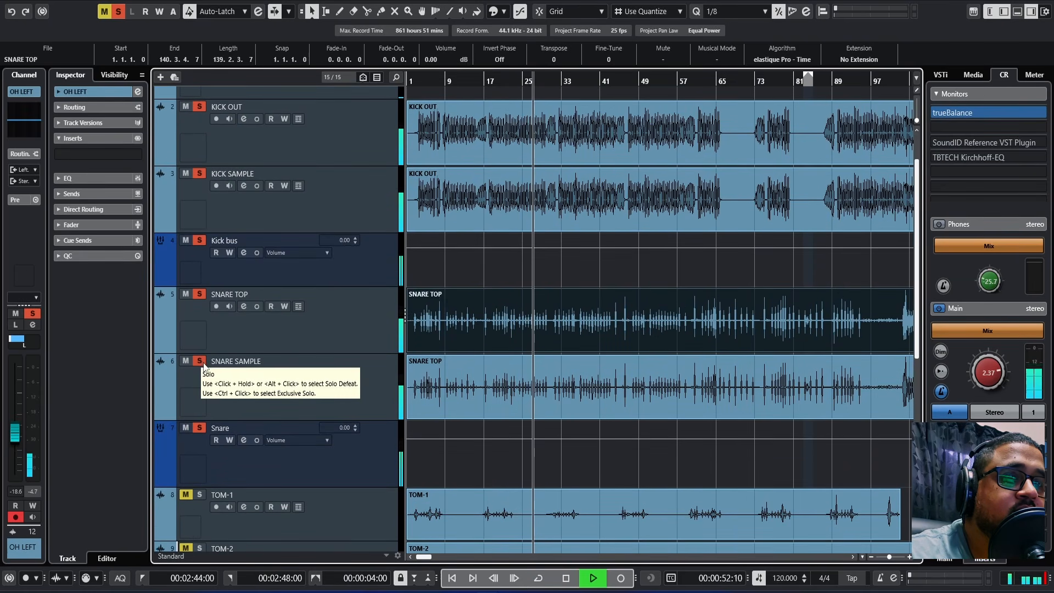
pyautogui.moveTo(490, 81); pyautogui.dragTo(492, 105)
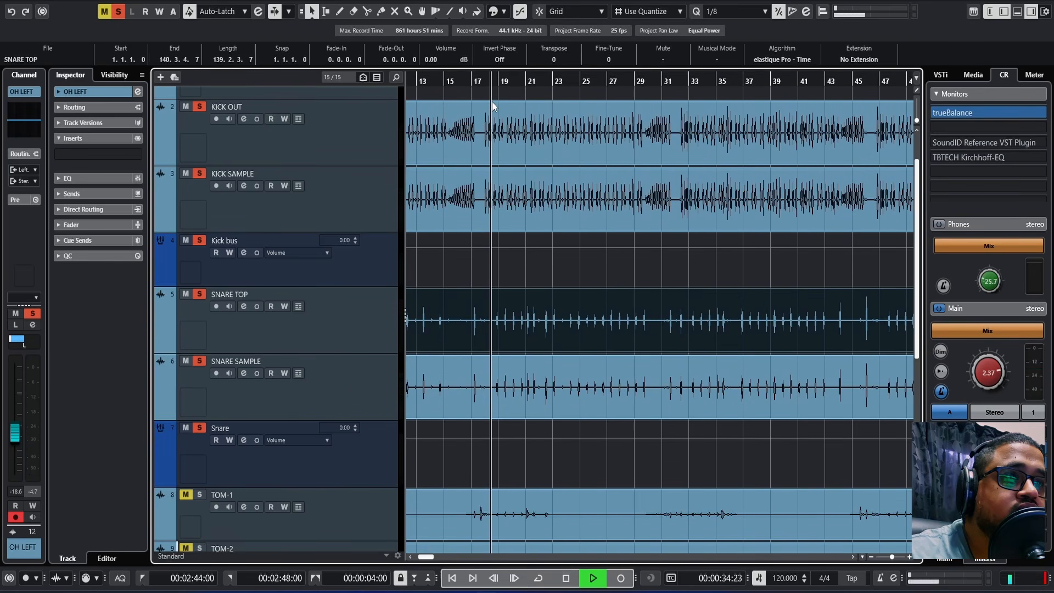
pyautogui.click(199, 361)
pyautogui.click(199, 172)
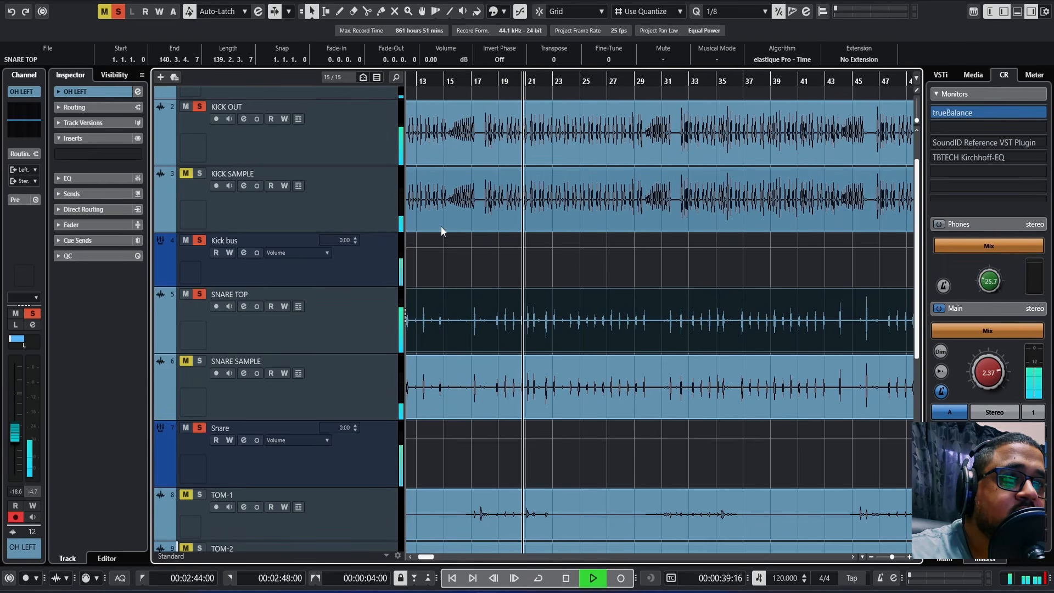
pyautogui.click(199, 361)
pyautogui.click(199, 173)
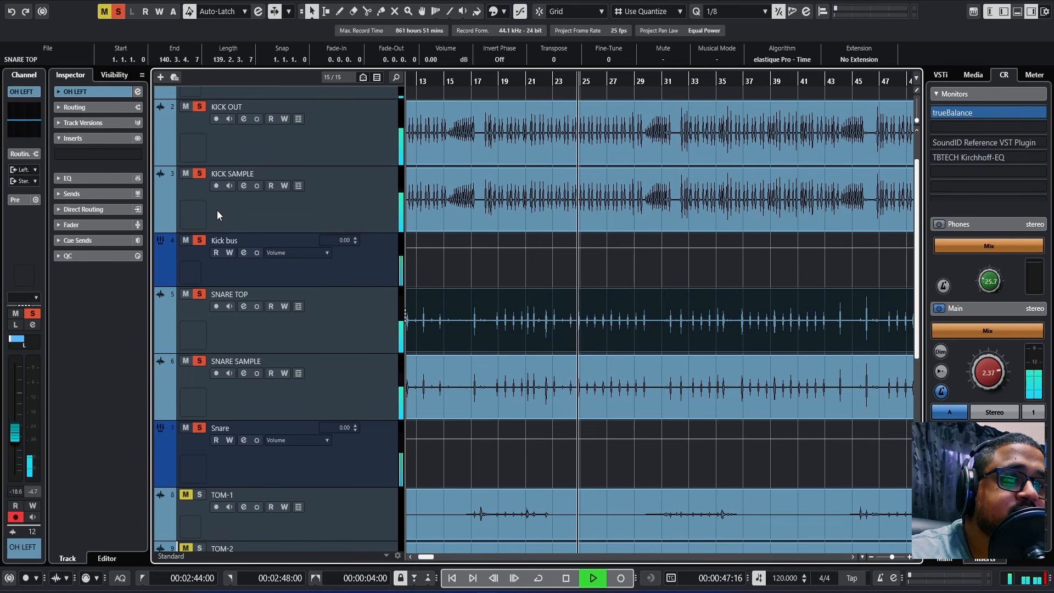
# Listen with KICK OUT and SNARE TOP taken out of solo, stop playback, and restore solo on both tracks
pyautogui.click(202, 101)
pyautogui.click(196, 294)
pyautogui.click(199, 109)
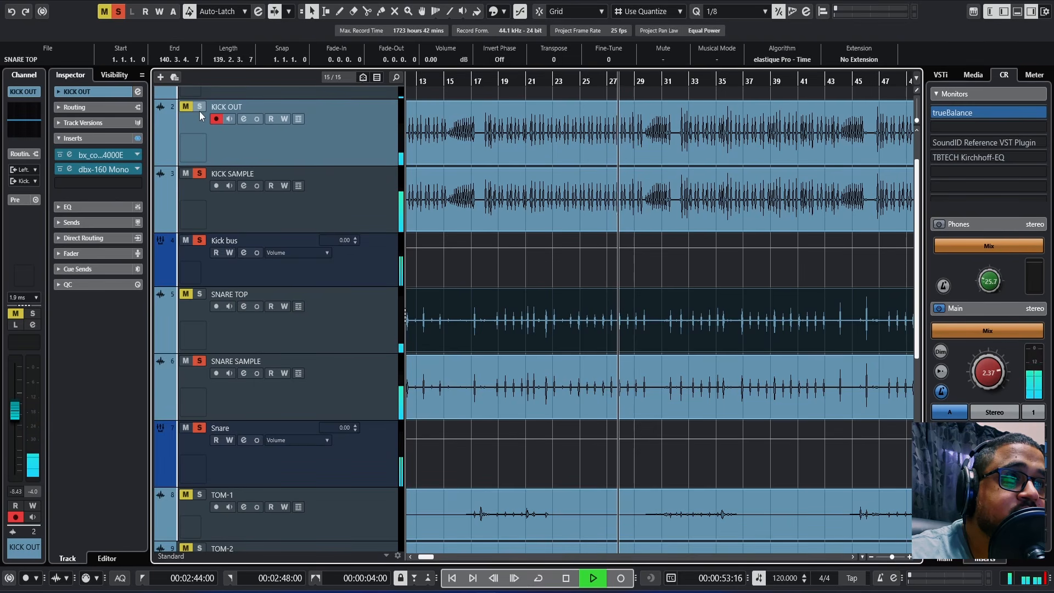
pyautogui.click(566, 577)
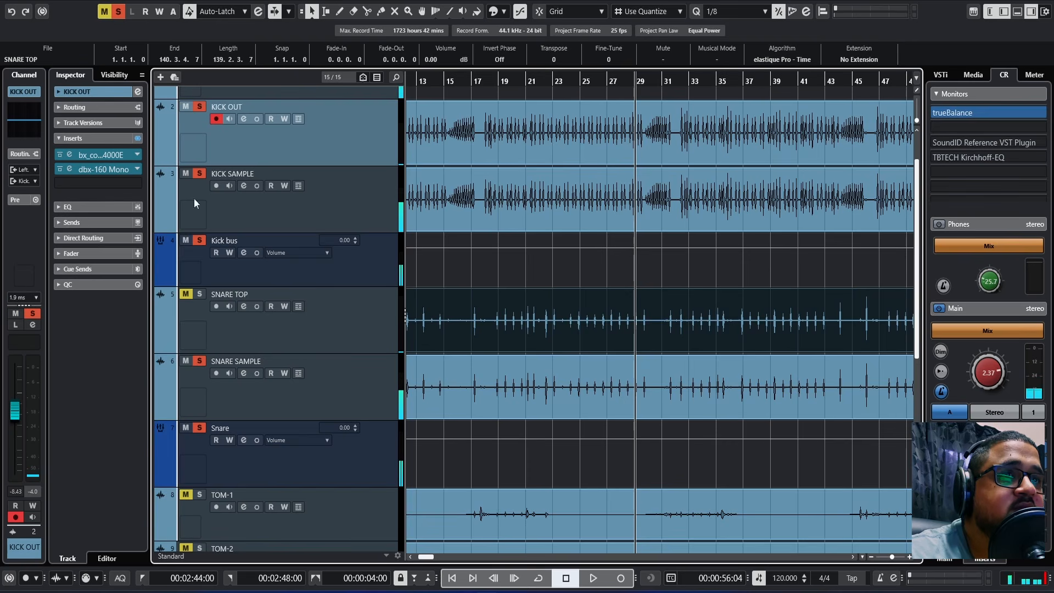
pyautogui.click(200, 295)
# Select SNARE SAMPLE and start playback of the full soloed kick, snare and overhead mix from about bar 18
pyautogui.click(491, 79)
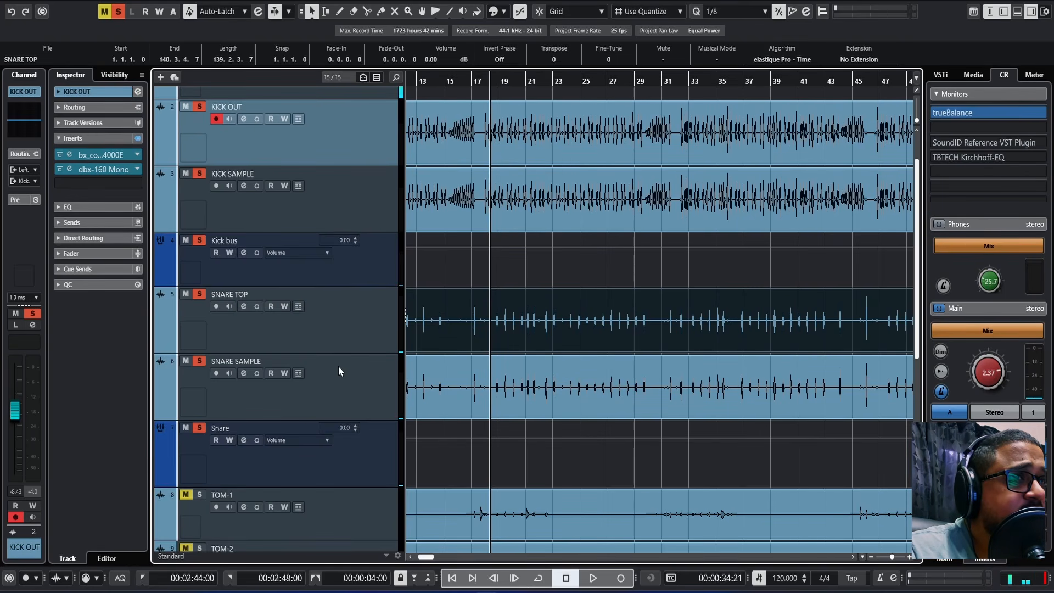
pyautogui.click(369, 218)
pyautogui.click(355, 381)
pyautogui.press('space')
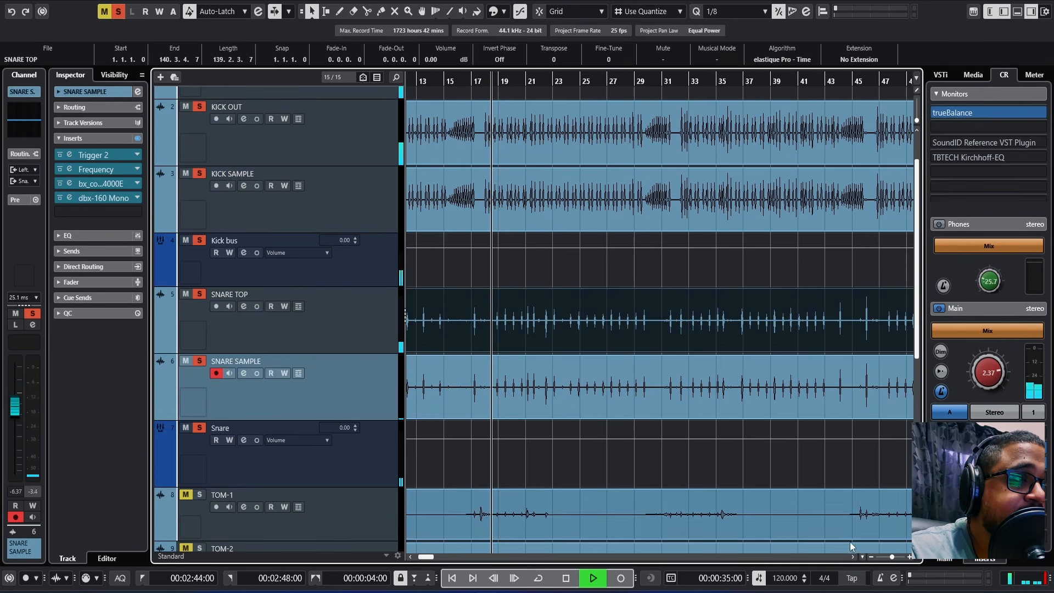
# Listen to the soloed kick, snare and overhead mix until about bar 21, clear the clip selection, and stop playback
pyautogui.click(890, 558)
pyautogui.click(801, 463)
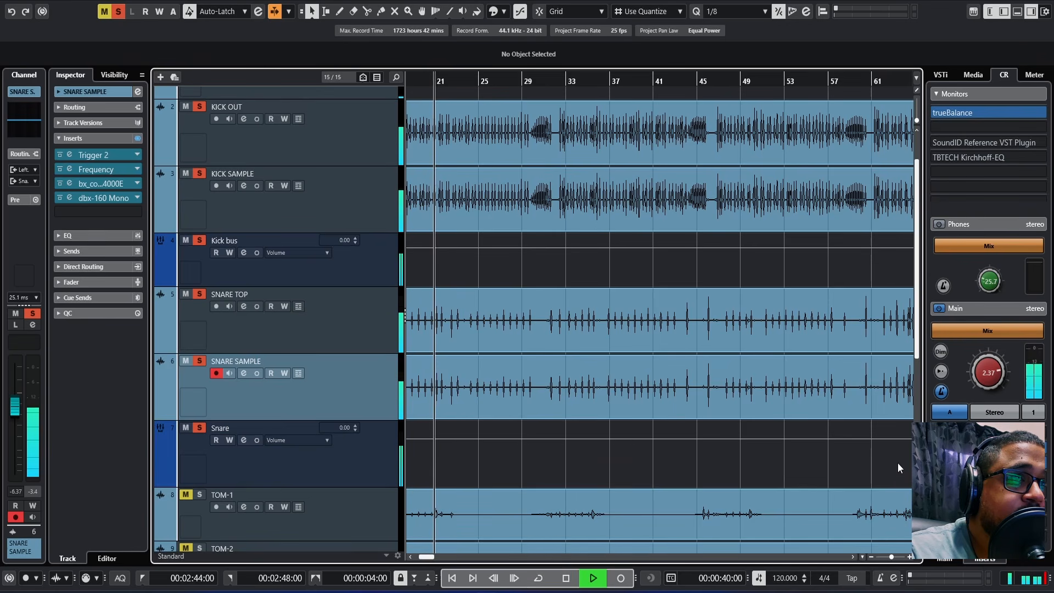
pyautogui.press('space')
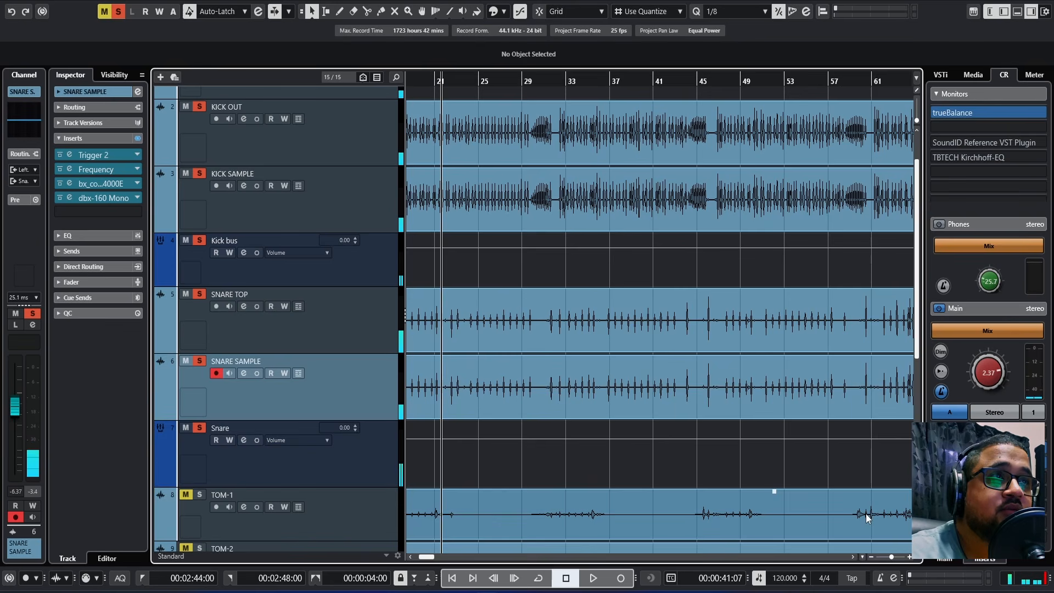
# Bring the whole arrangement into view and step through the TOM-1 to TOM-4 tracks to review the unprocessed toms
pyautogui.moveTo(891, 556); pyautogui.dragTo(889, 557)
pyautogui.scroll(-3, 870, 501)
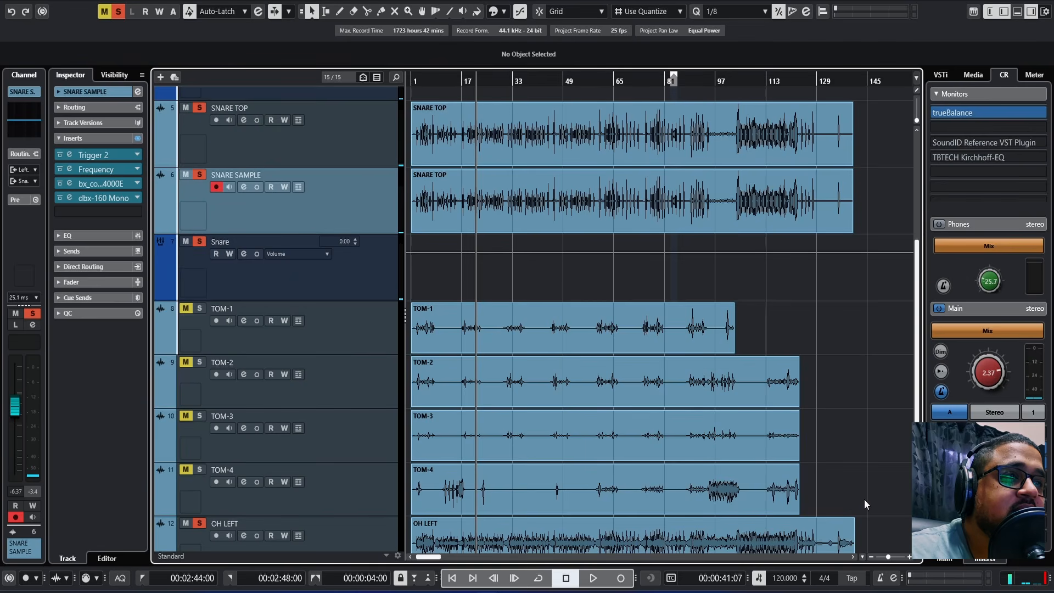
pyautogui.click(361, 318)
pyautogui.click(366, 377)
pyautogui.click(366, 430)
pyautogui.click(367, 482)
pyautogui.scroll(-2, 390, 456)
pyautogui.scroll(2, 387, 453)
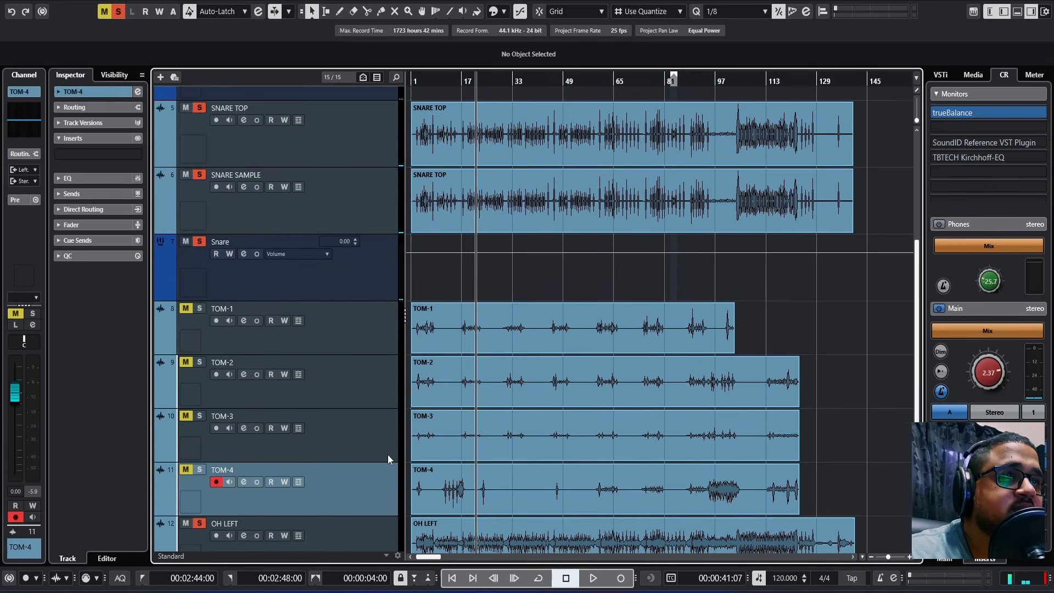
pyautogui.scroll(4, 340, 329)
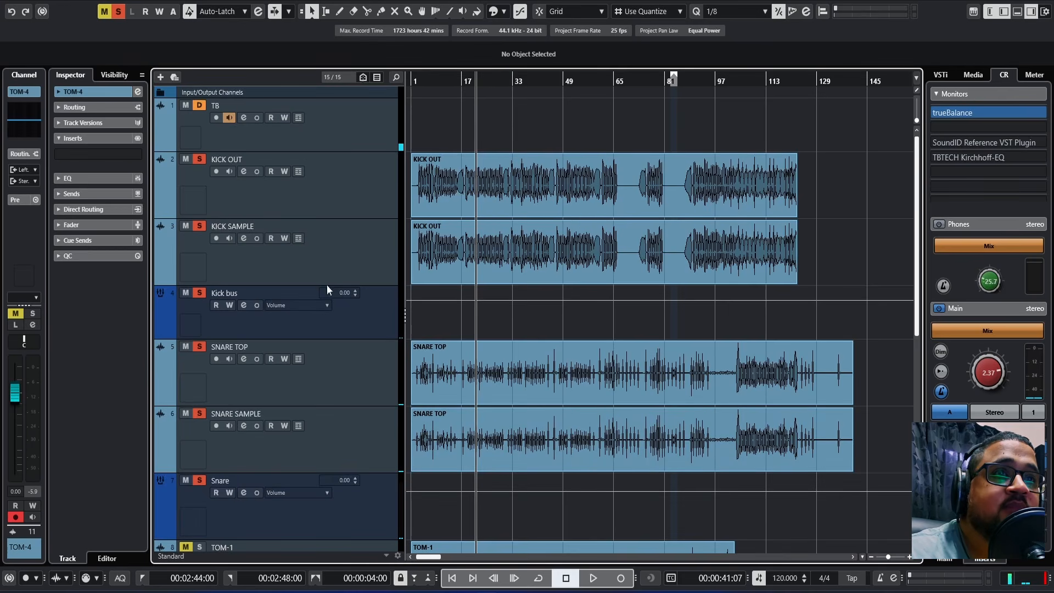
# Select KICK OUT, KICK SAMPLE, SNARE TOP and SNARE SAMPLE in turn to review the layered kick and snare tracks
pyautogui.click(353, 193)
pyautogui.click(351, 263)
pyautogui.click(357, 384)
pyautogui.click(362, 423)
pyautogui.scroll(-3, 367, 406)
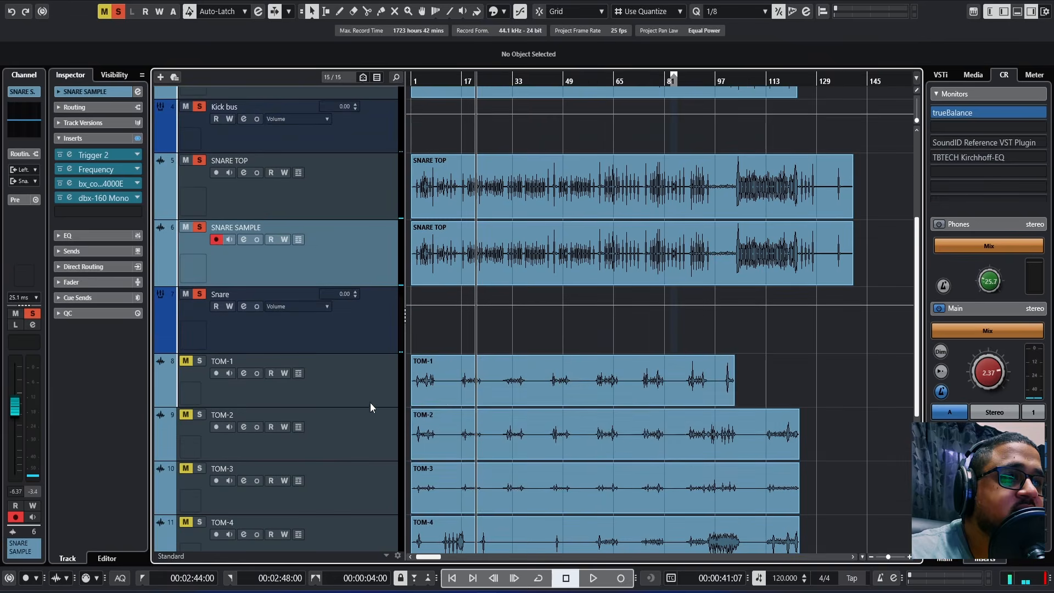
# Go through the four tom tracks again from TOM-1 to TOM-4, and select the TOM-1 clip in the arrangement
pyautogui.scroll(-2, 627, 413)
pyautogui.click(395, 293)
pyautogui.click(357, 342)
pyautogui.click(359, 398)
pyautogui.click(359, 452)
pyautogui.moveTo(802, 273); pyautogui.dragTo(647, 431)
pyautogui.click(577, 300)
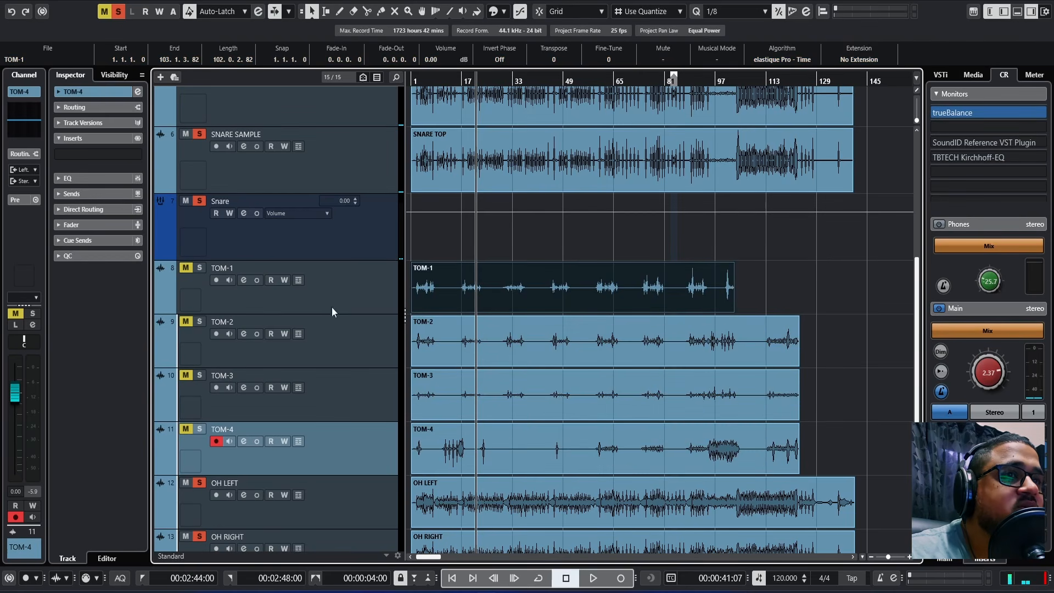
# Take all the soloed drum tracks out of solo and place the playback position at about bar 19
pyautogui.scroll(2, 664, 327)
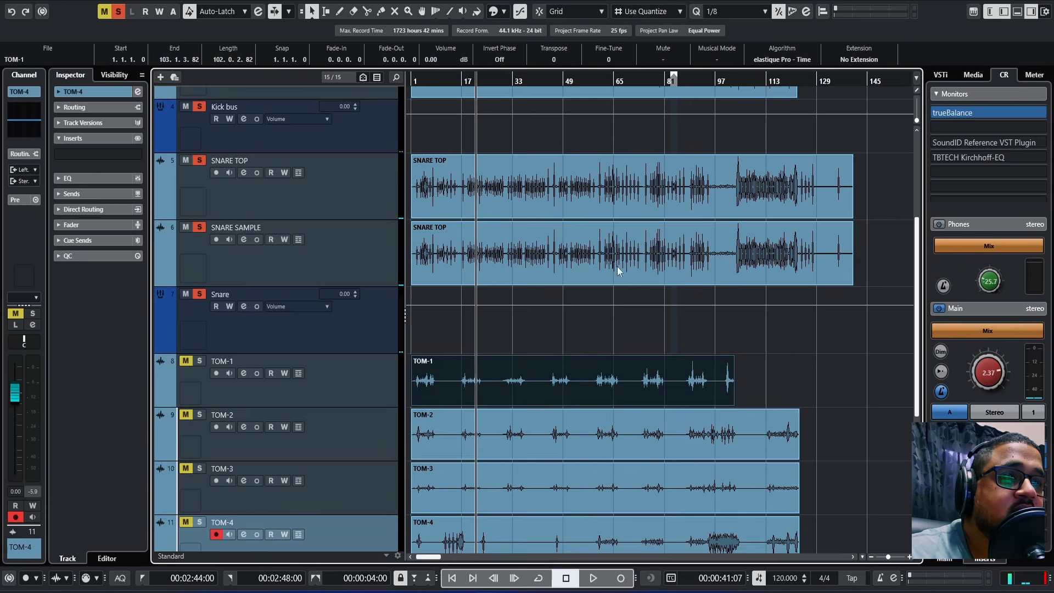
pyautogui.scroll(2, 499, 230)
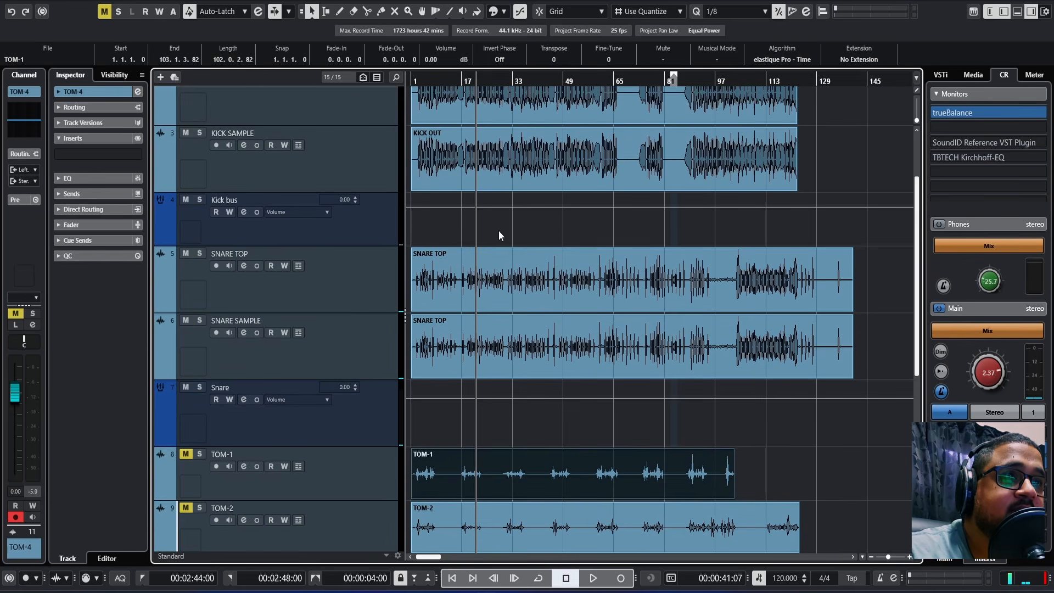
pyautogui.scroll(2, 479, 114)
pyautogui.moveTo(460, 82); pyautogui.dragTo(467, 124)
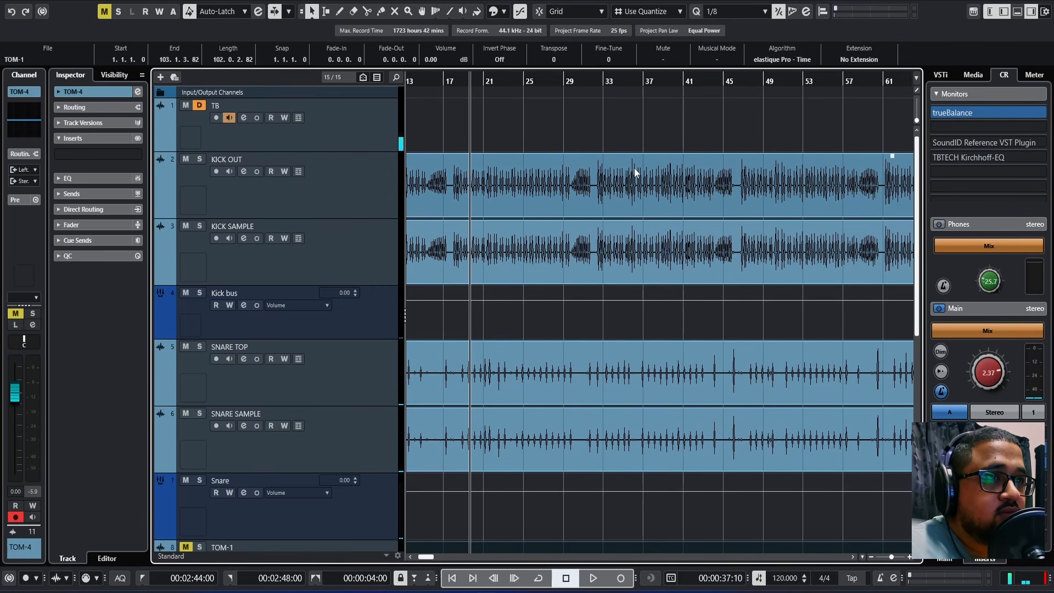
# Clear the clip selection, start playback of the unsoloed drum mix from about bar 19, and reduce the track heights
pyautogui.click(508, 269)
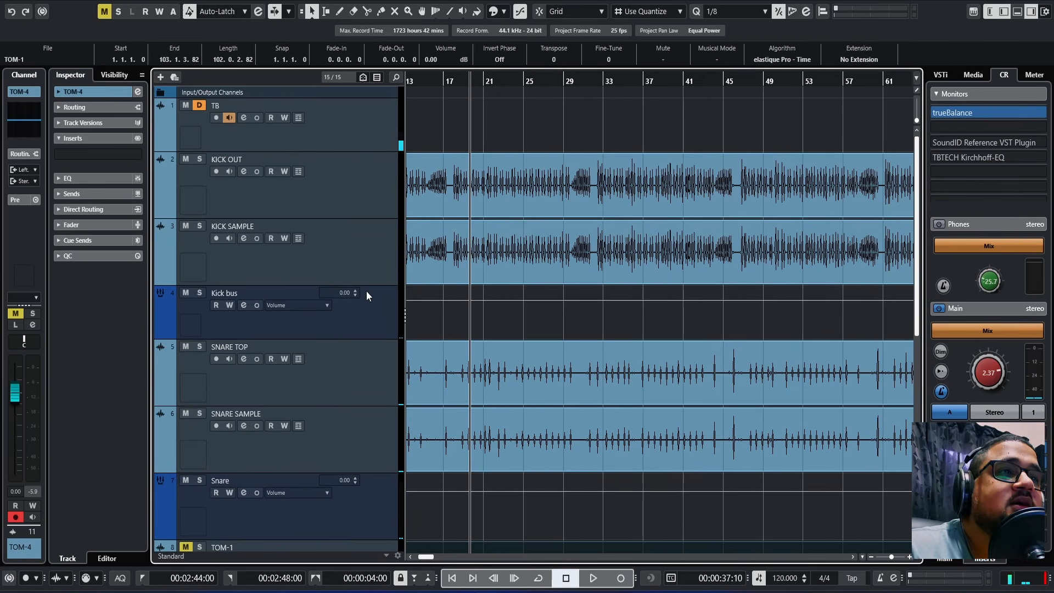
pyautogui.scroll(-1, 659, 318)
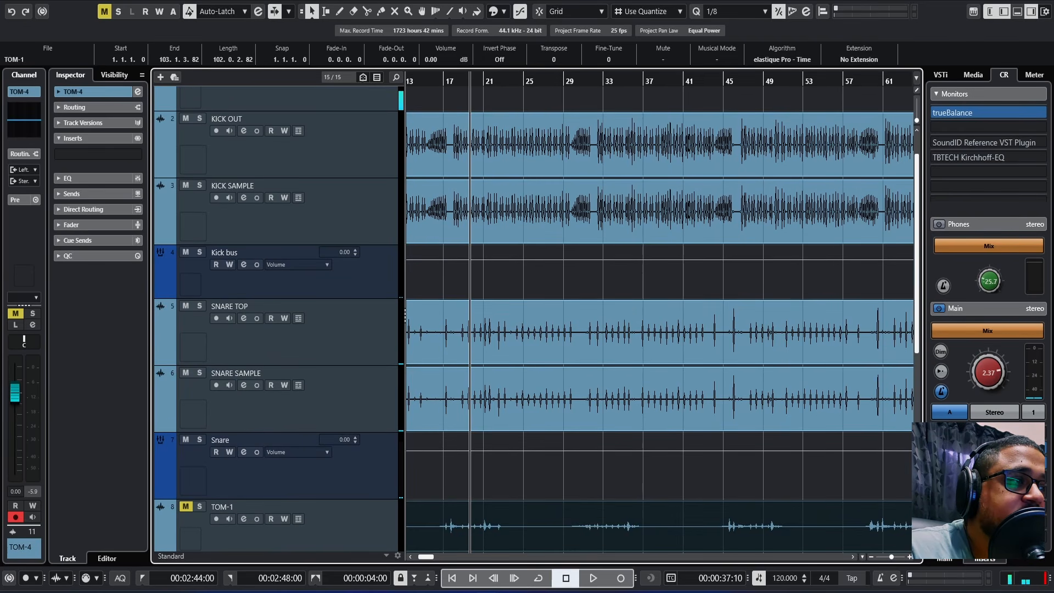
pyautogui.moveTo(891, 557); pyautogui.dragTo(890, 557)
pyautogui.click(815, 473)
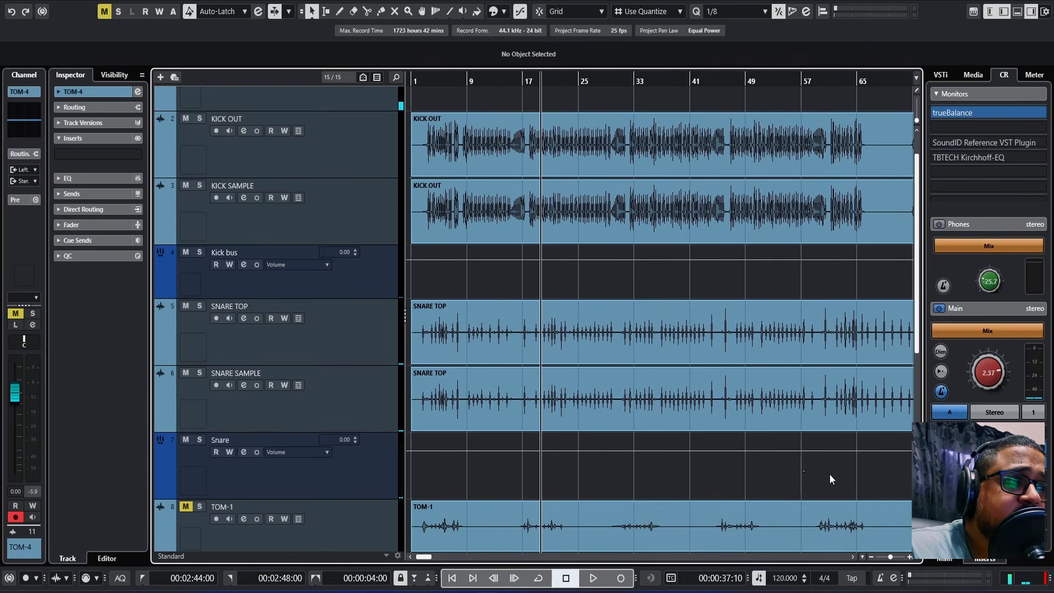
pyautogui.hscroll(2, 857, 461)
pyautogui.scroll(1, 666, 387)
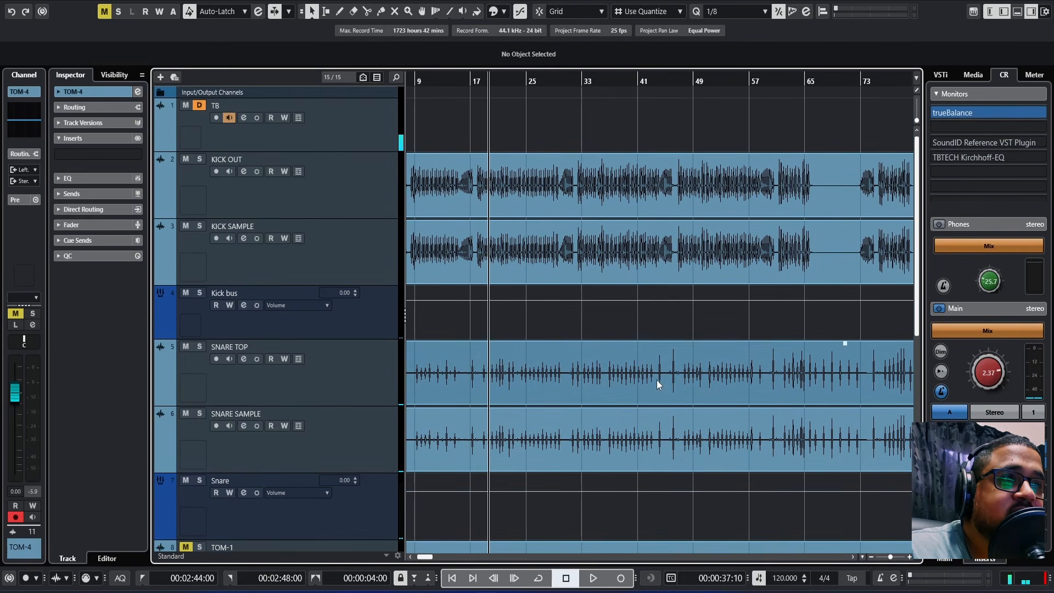
pyautogui.scroll(-4, 659, 380)
pyautogui.scroll(2, 660, 380)
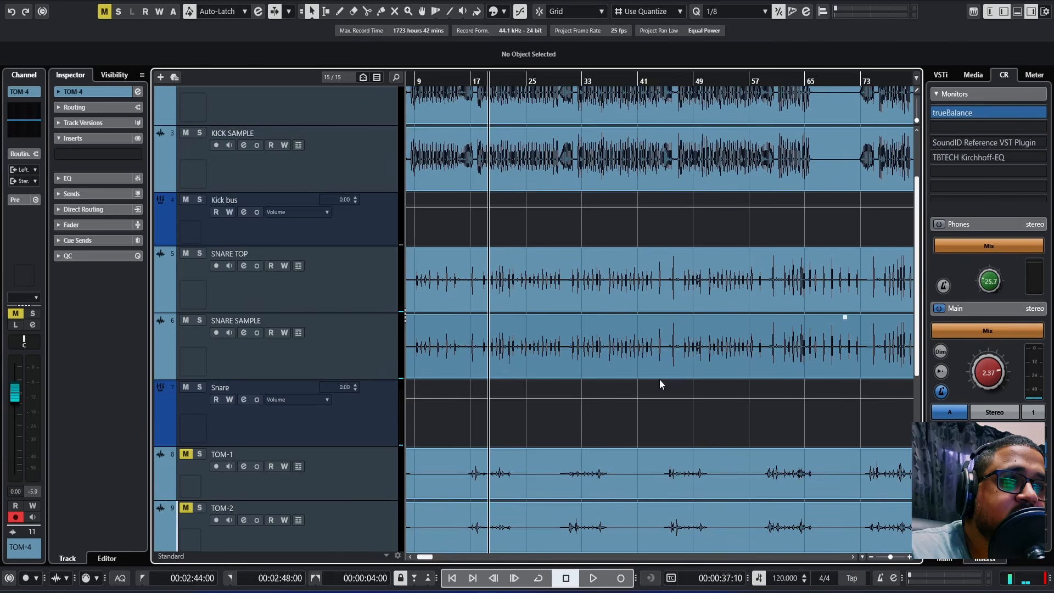
pyautogui.scroll(2, 660, 379)
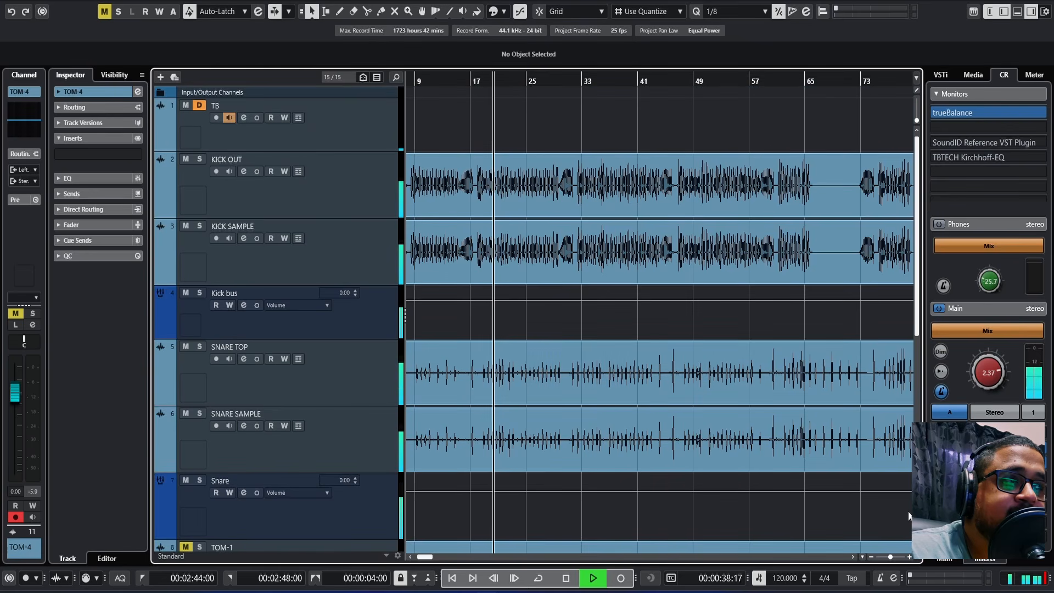
pyautogui.hotkey('shift', 'g')
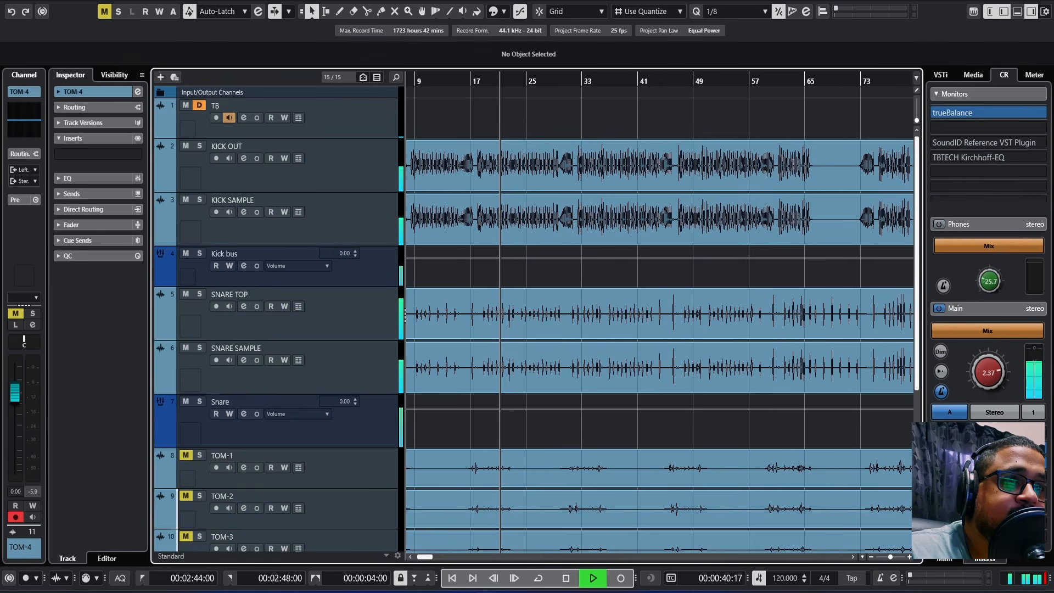